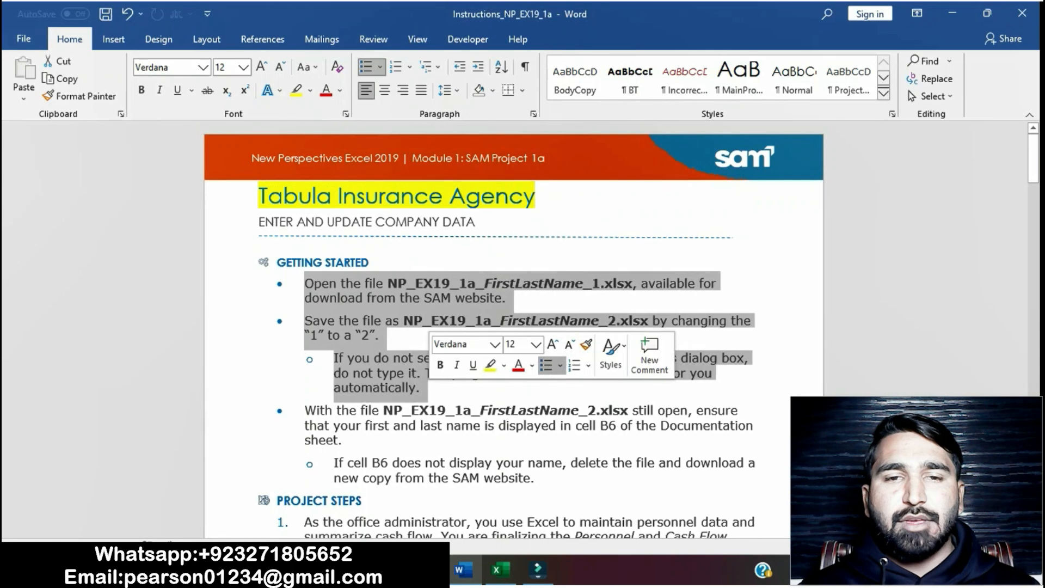
Step: Highlight the opening Getting Started instructions in yellow
click(490, 366)
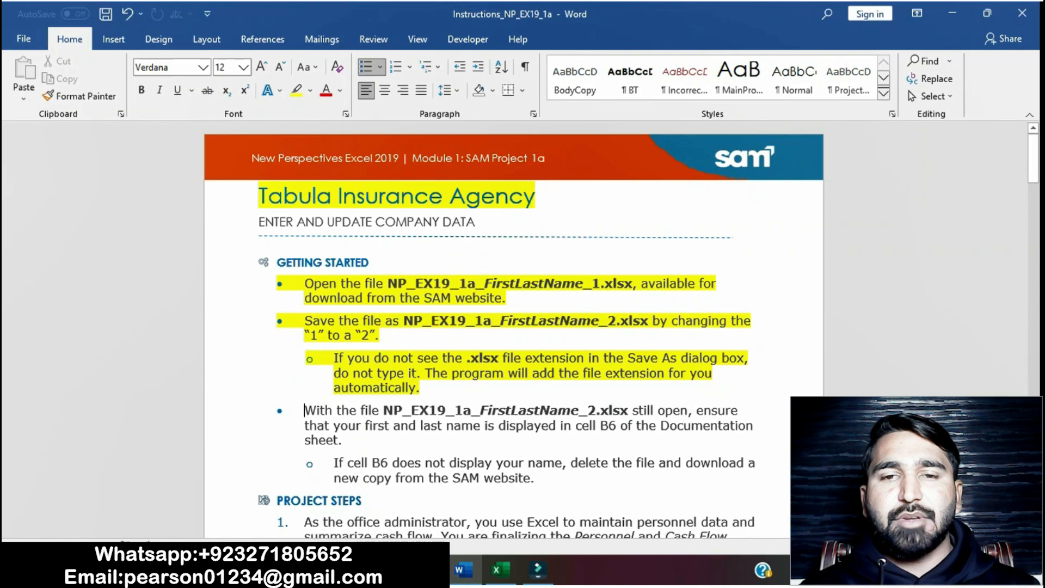
Step: Save the workbook to the Desktop under the same name with the final 1 changed to 2
click(500, 570)
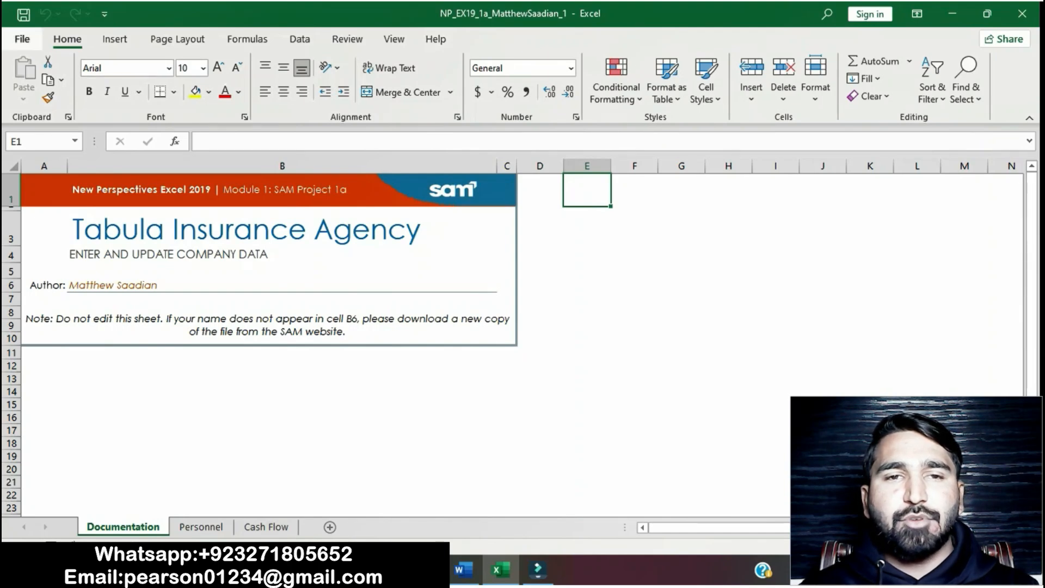
click(22, 39)
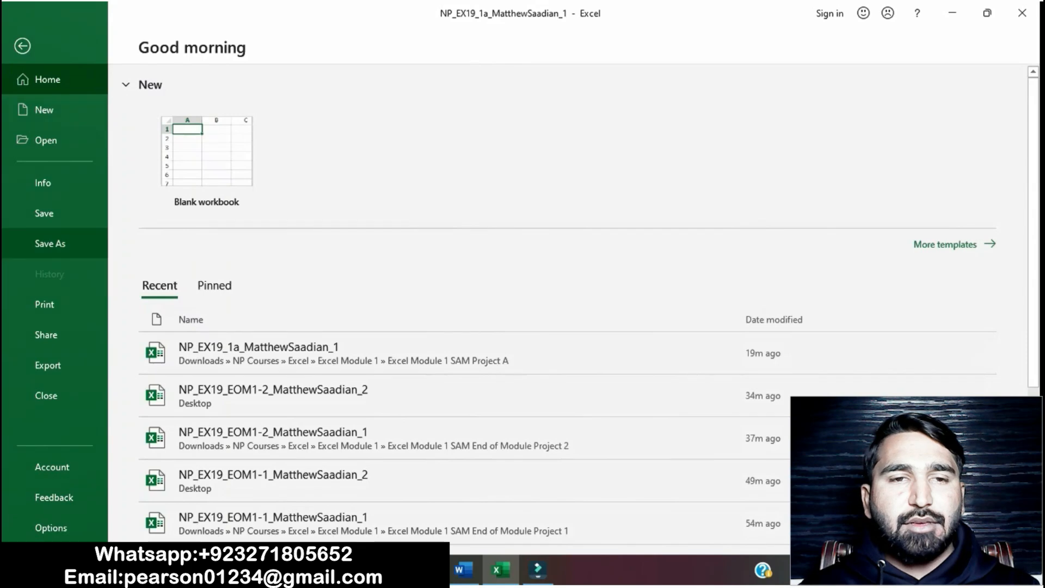
click(50, 243)
click(468, 216)
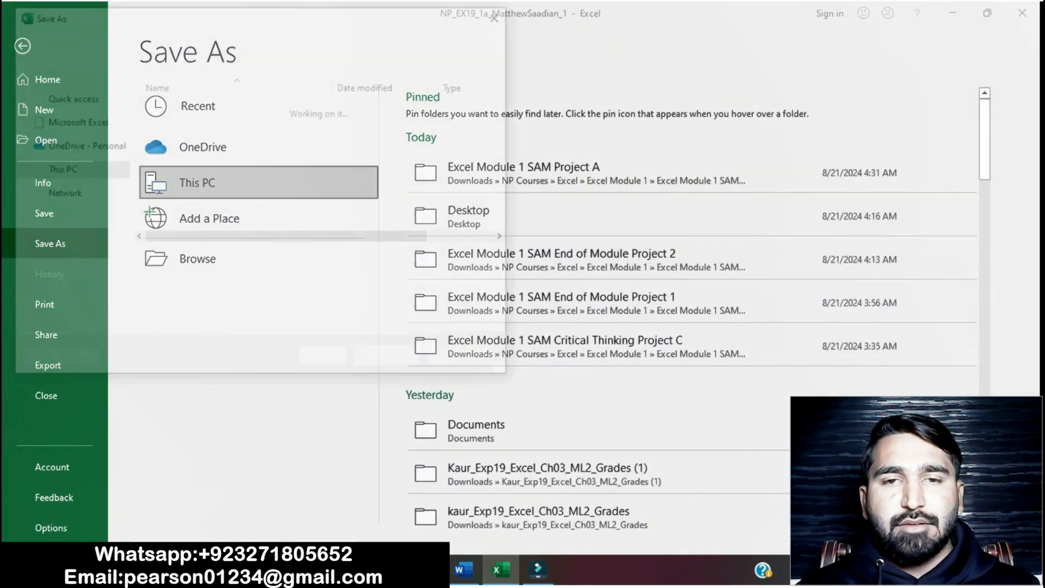
key(End)
key(BackSpace)
text(2)
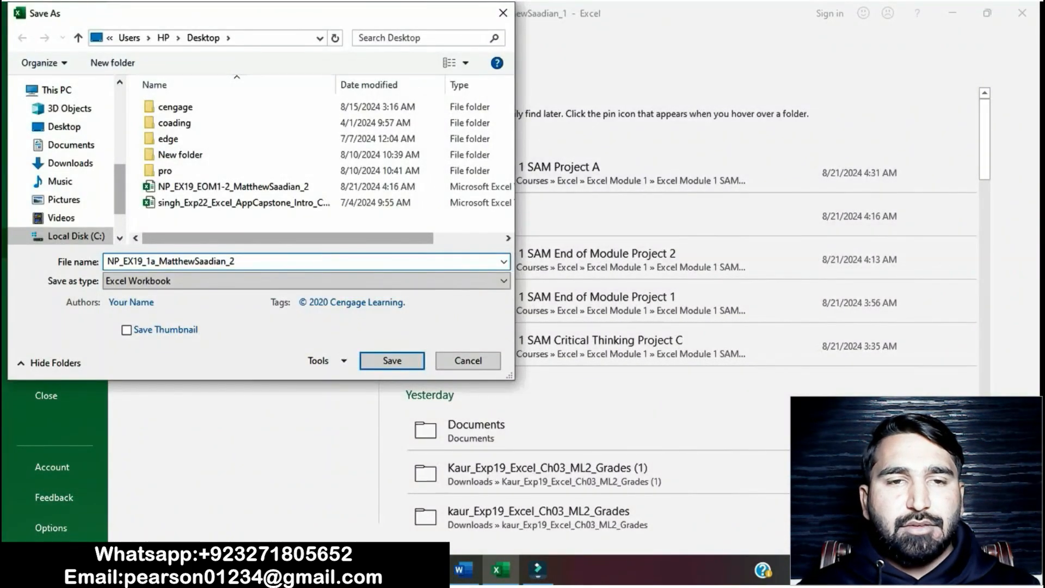
key(Return)
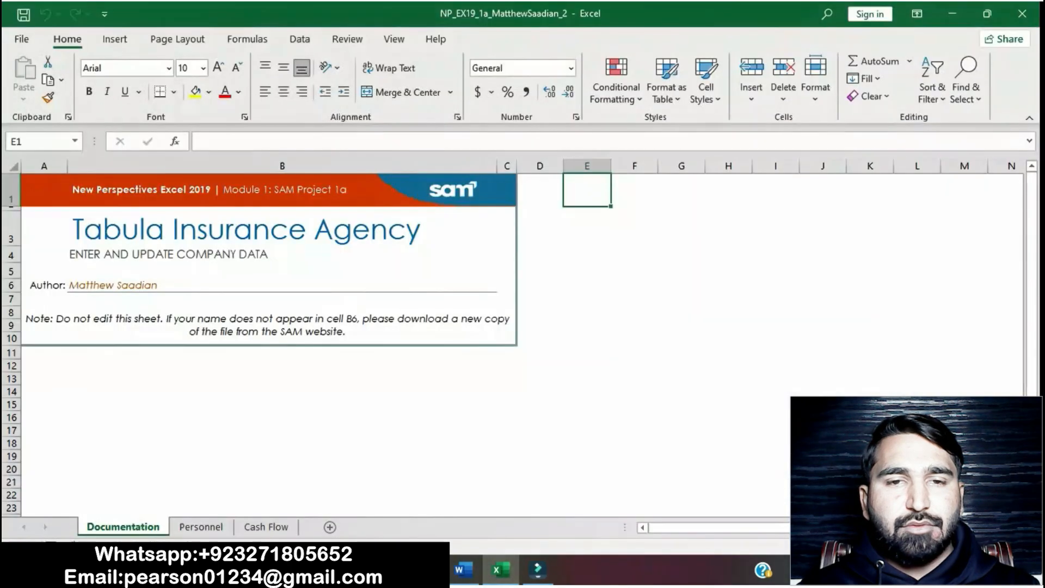
Step: Remove the highlight from the first three Getting Started instructions
click(463, 569)
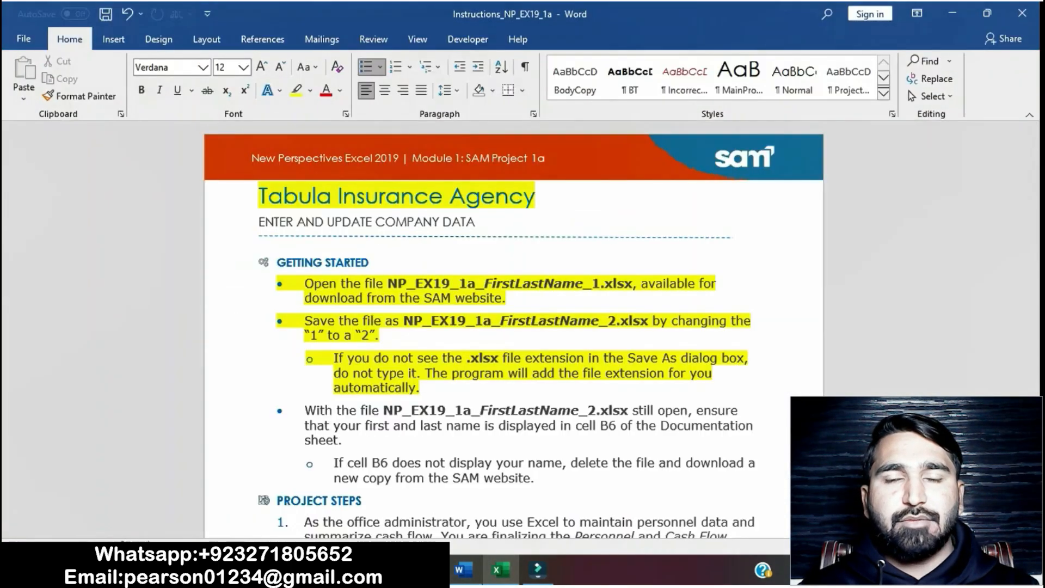
drag(305, 283, 427, 388)
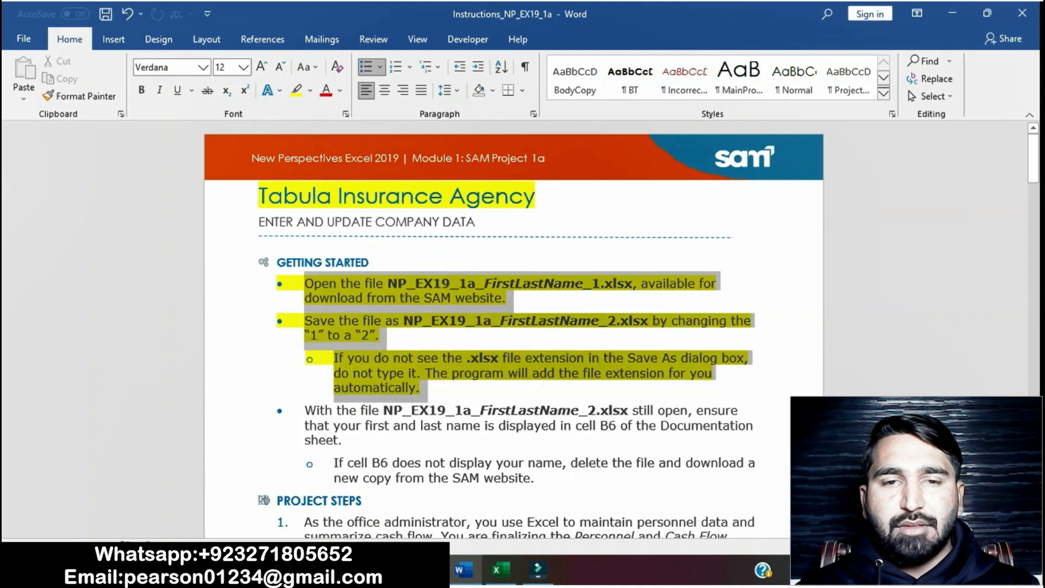
click(515, 370)
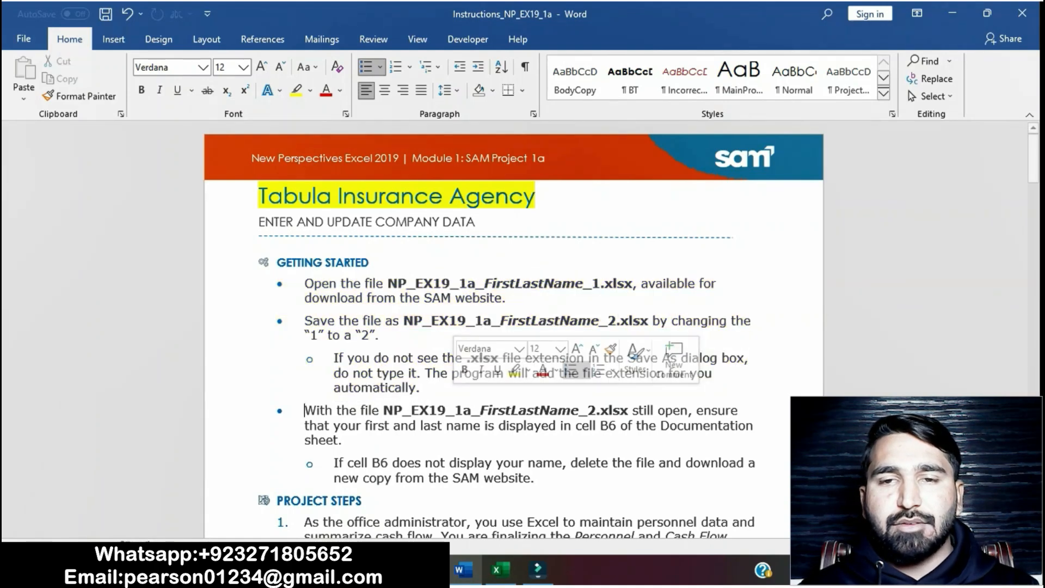
Step: Highlight the instructions about checking the name in cell B6 in yellow
scroll(514, 360, down, 4)
drag(304, 249, 539, 319)
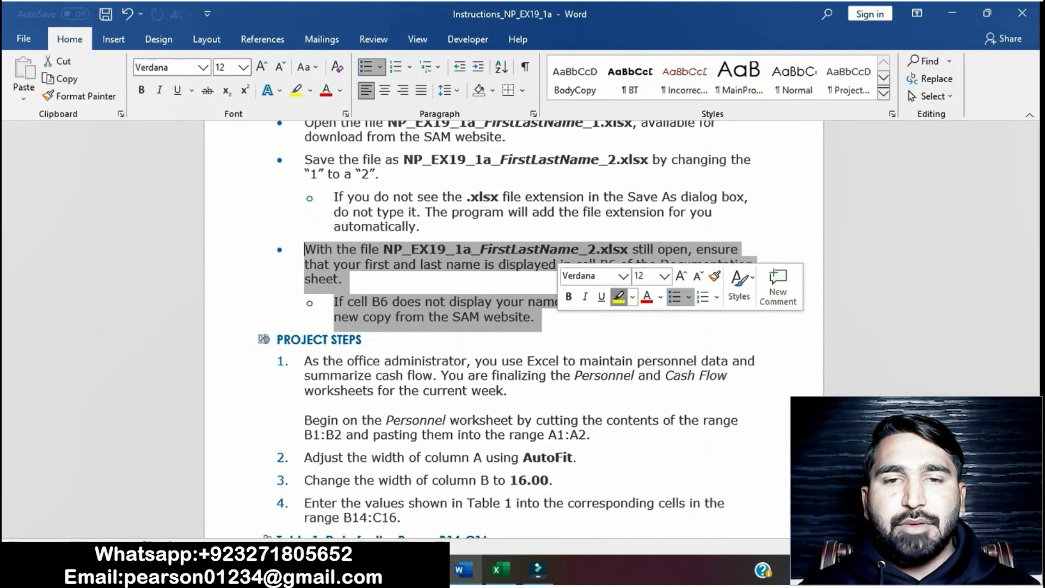
click(618, 296)
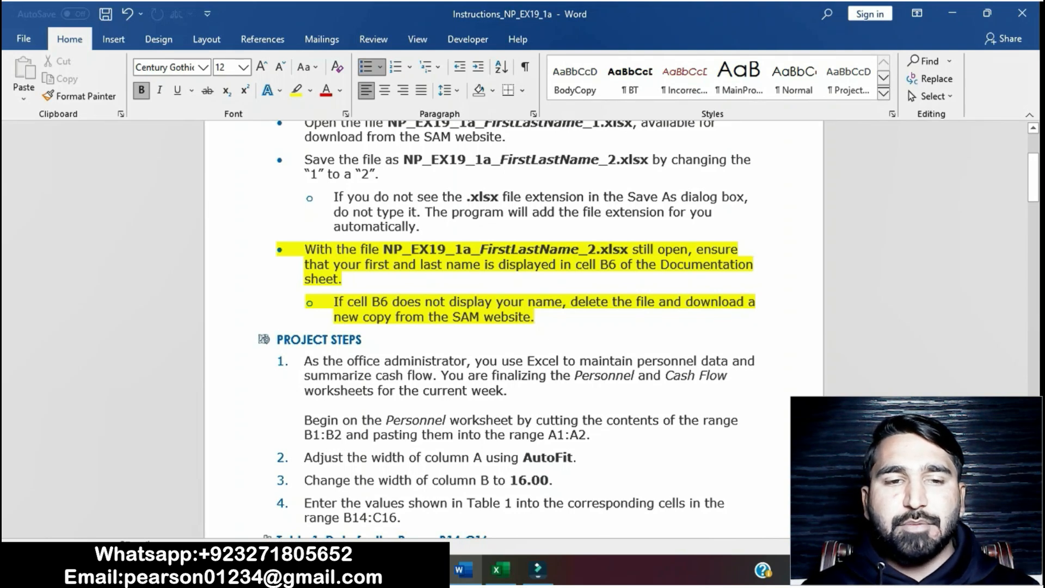
click(500, 570)
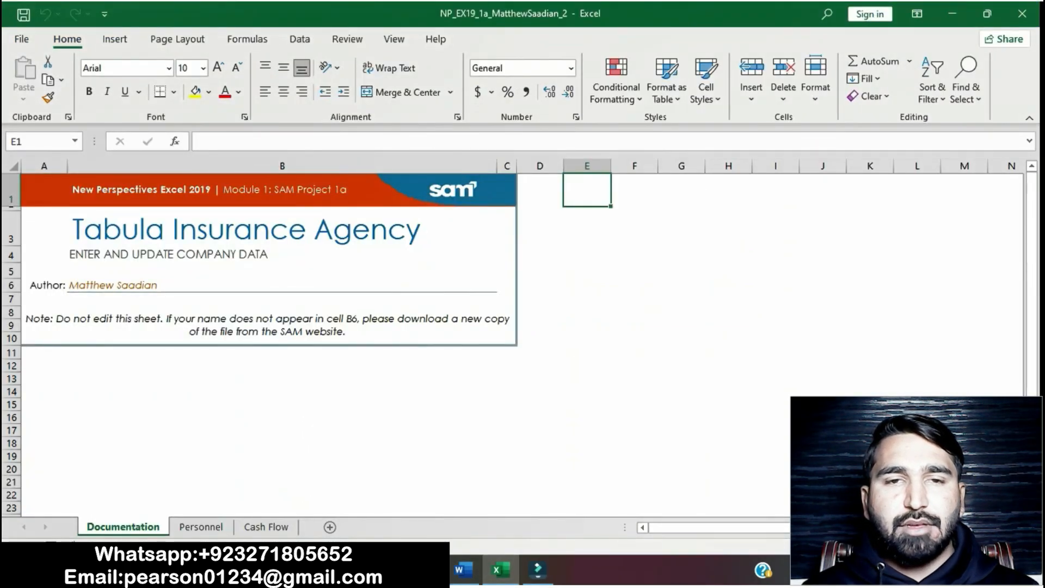
click(462, 570)
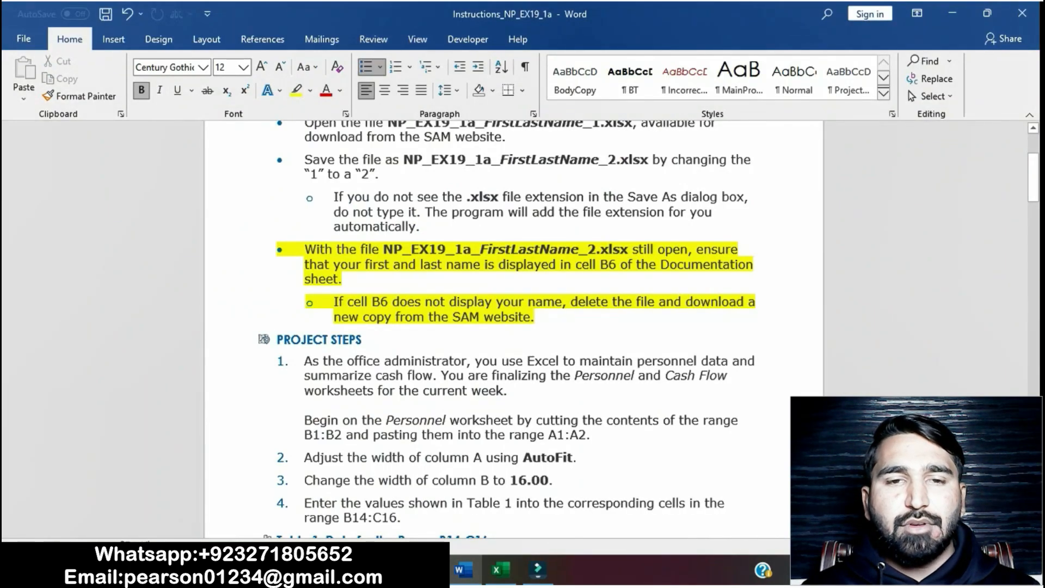
Step: Remove the highlight from the cell B6 instructions
drag(305, 250, 538, 320)
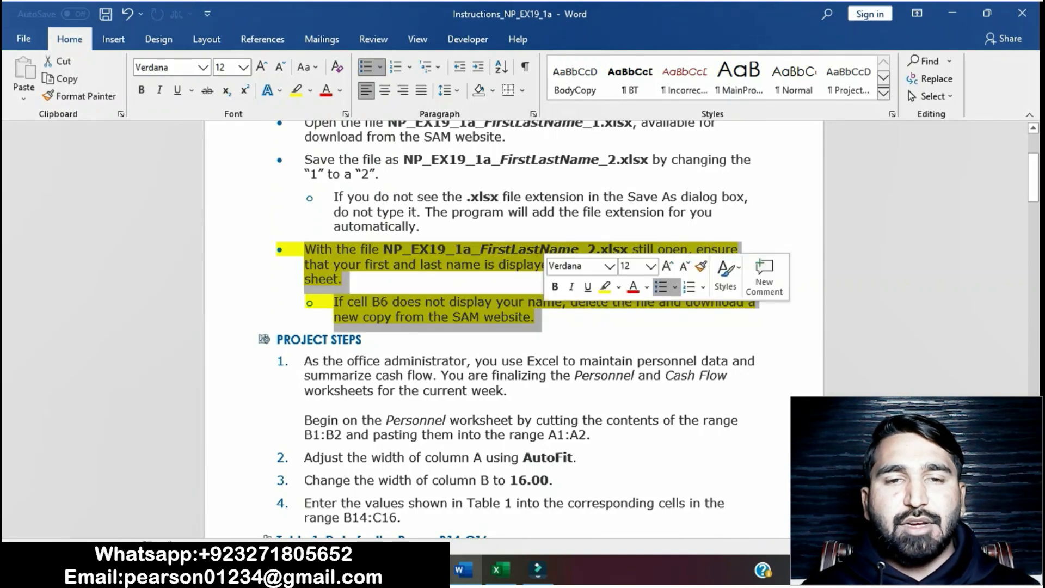
click(604, 287)
click(490, 360)
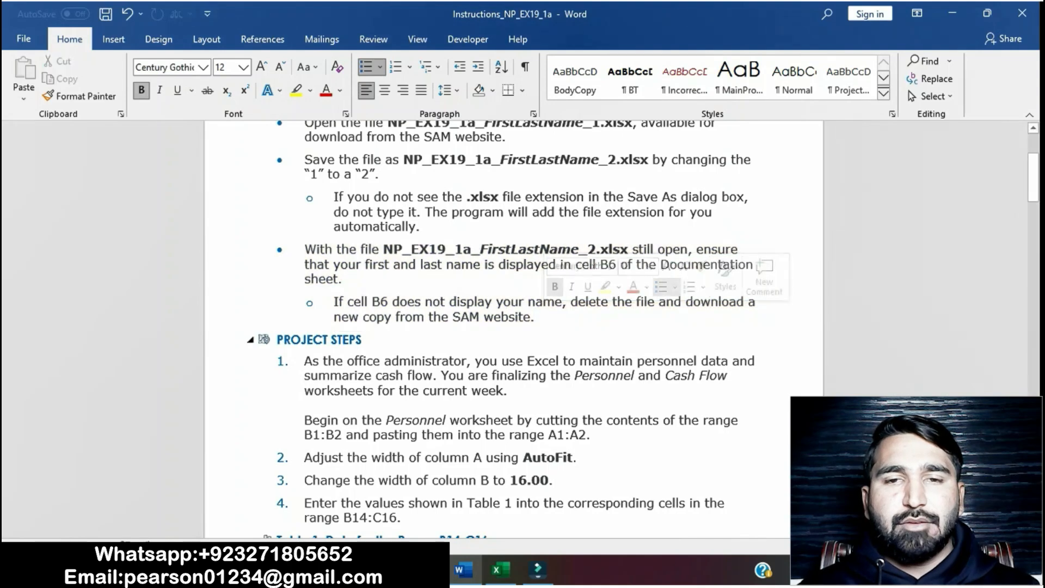
Step: Highlight project step 1 of the instructions in yellow
scroll(490, 361, down, 3)
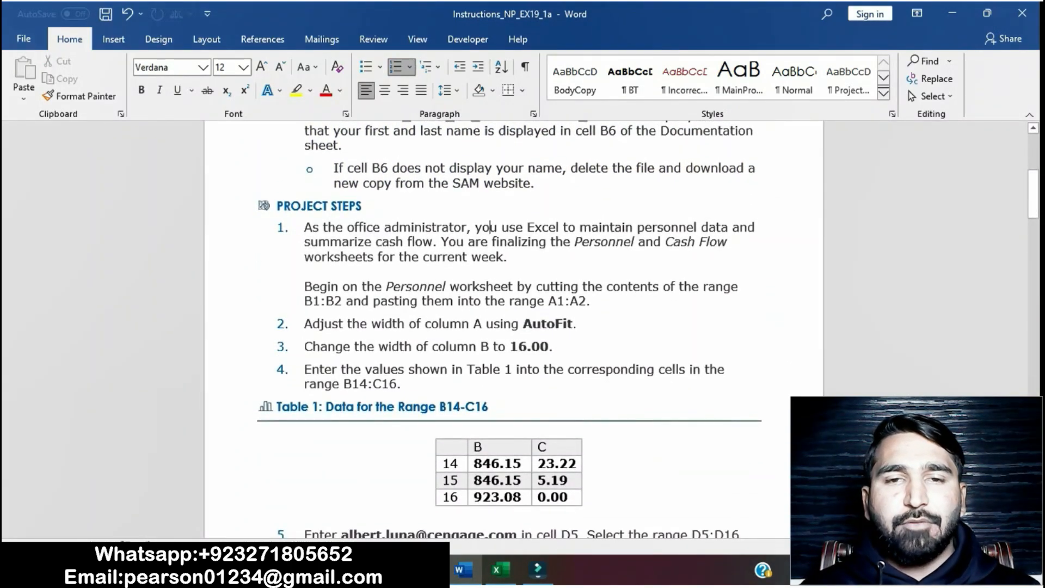
scroll(513, 327, down, 2)
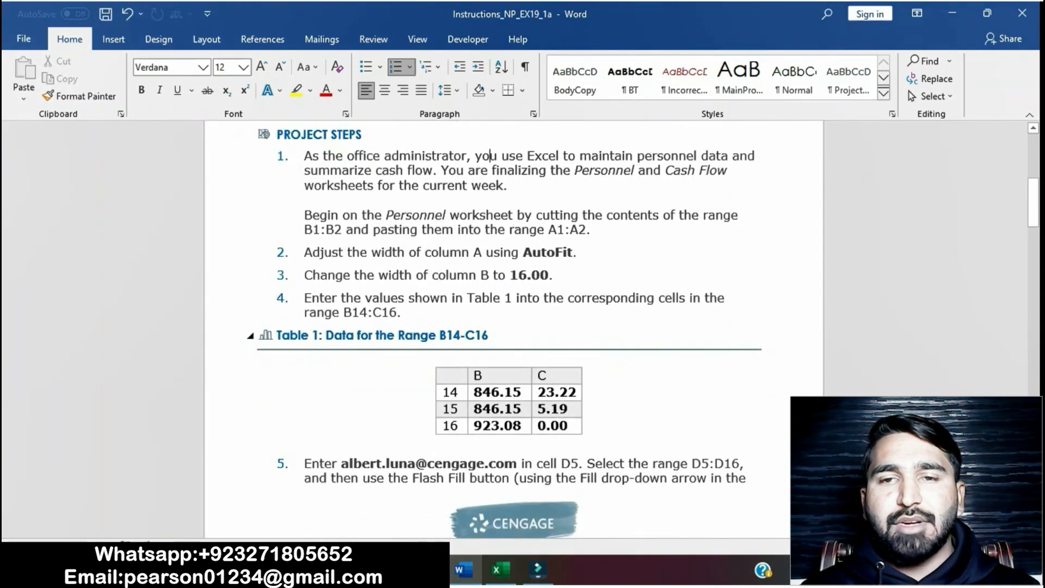
scroll(514, 327, up, 1)
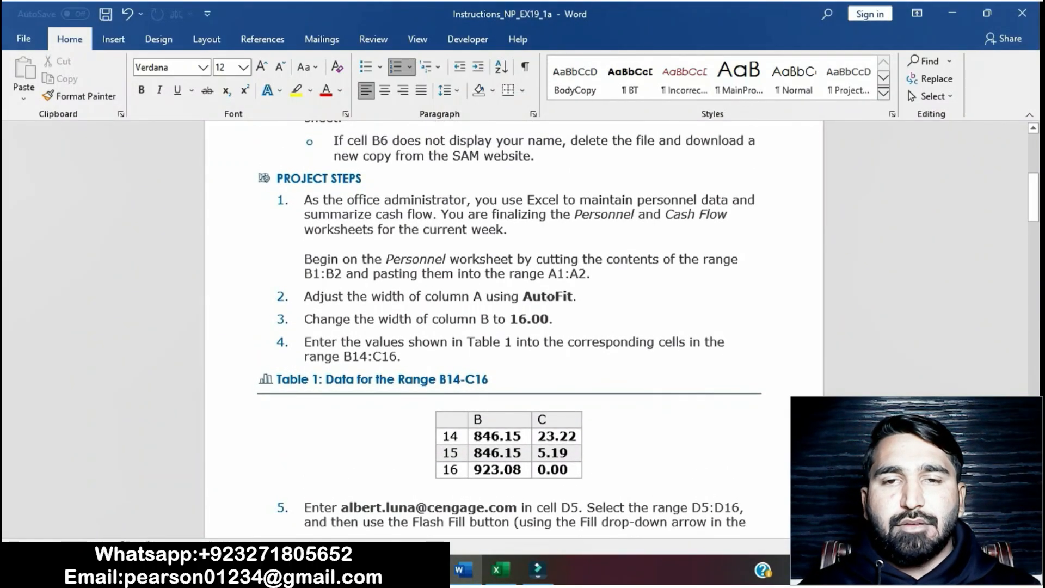
drag(304, 200, 598, 275)
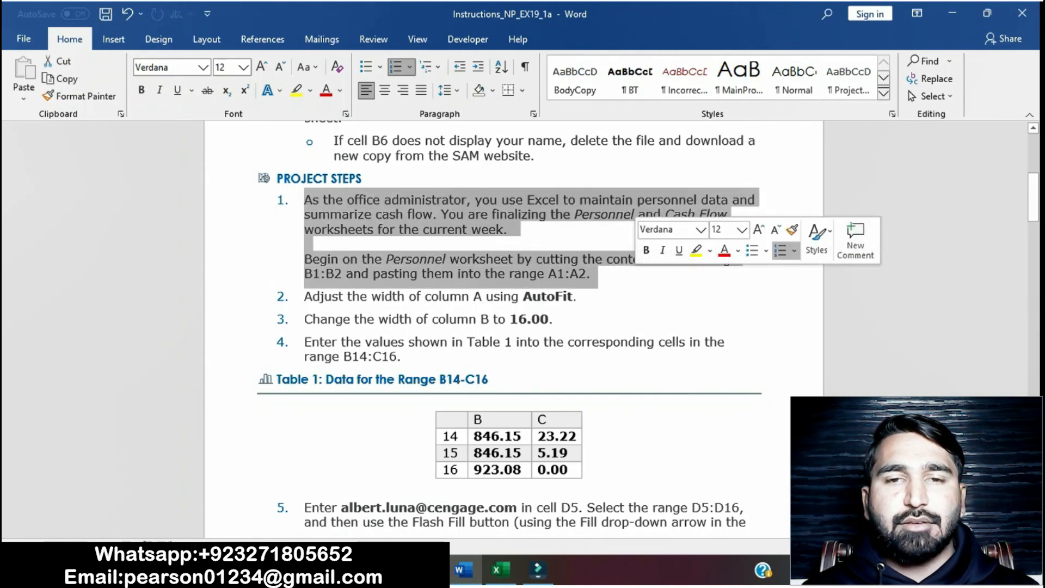
click(695, 250)
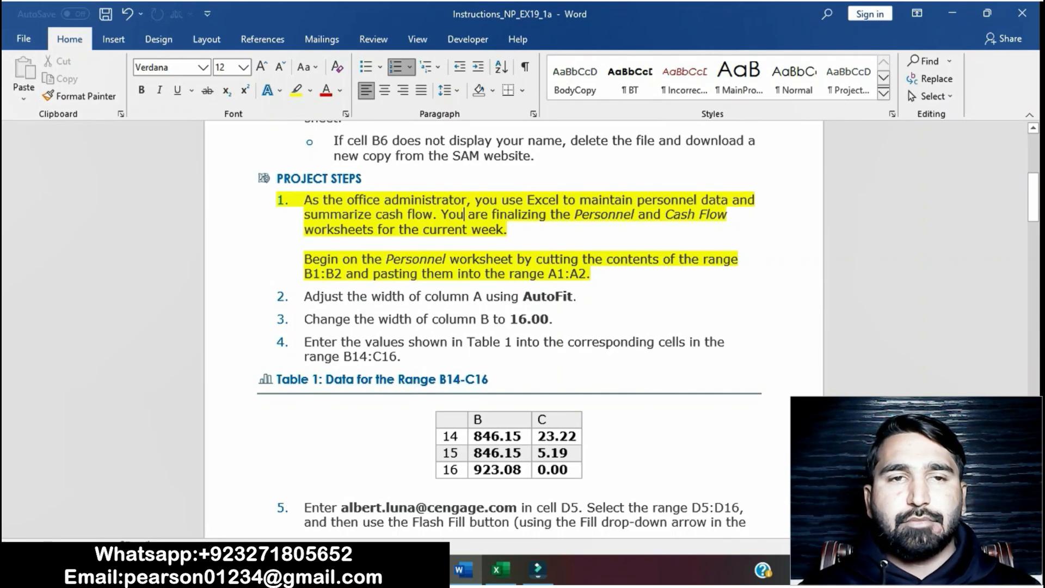
Step: Switch to the workbook and open the Personnel worksheet
drag(312, 259, 342, 274)
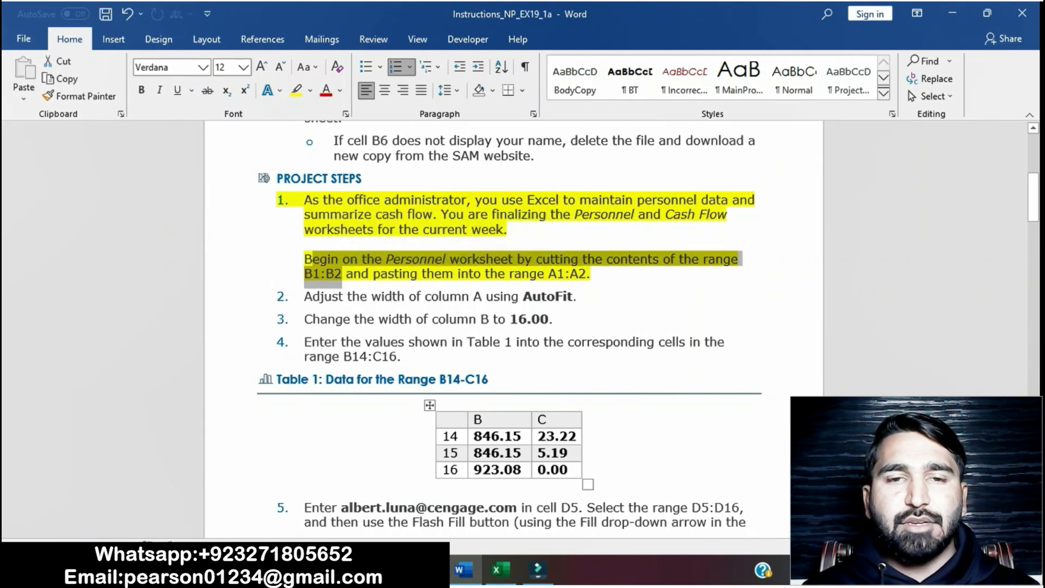
click(498, 569)
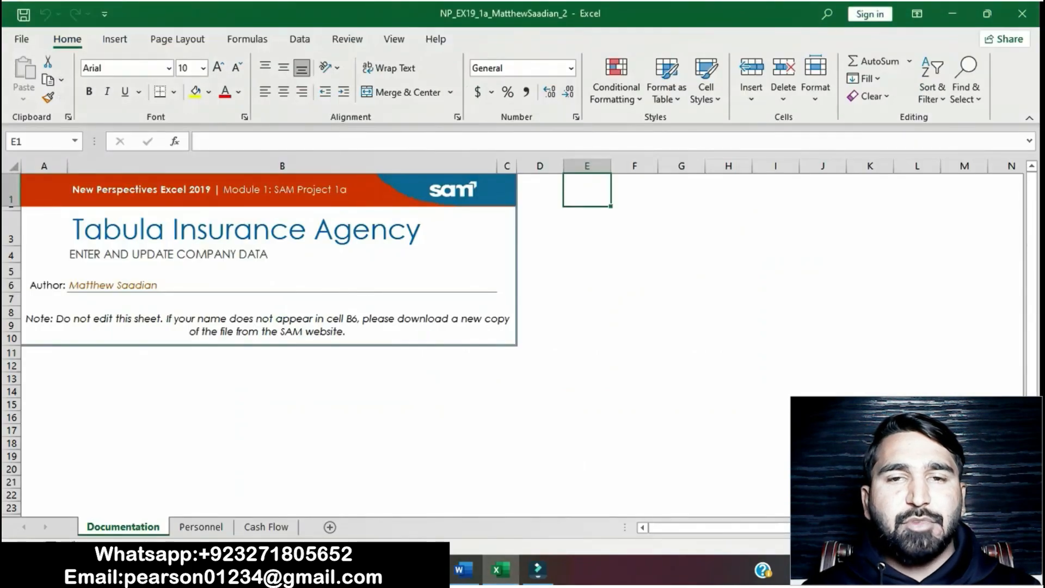
click(463, 570)
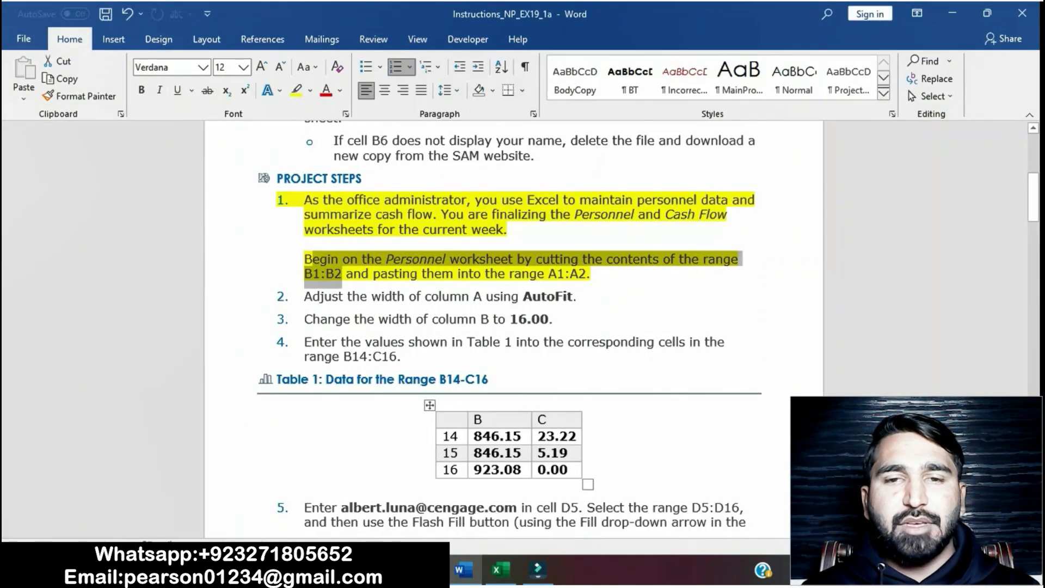
click(497, 569)
click(265, 526)
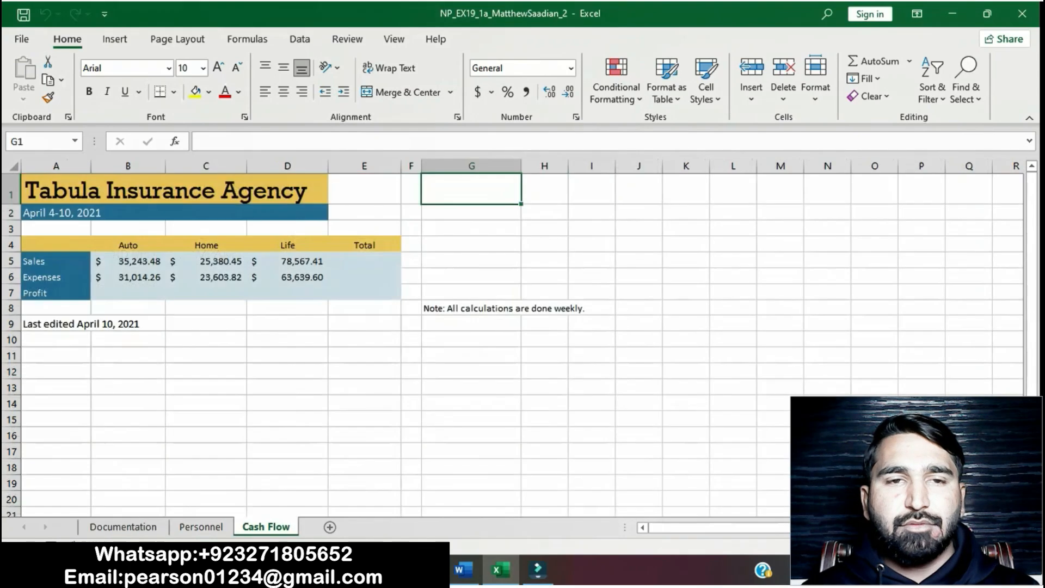
click(201, 527)
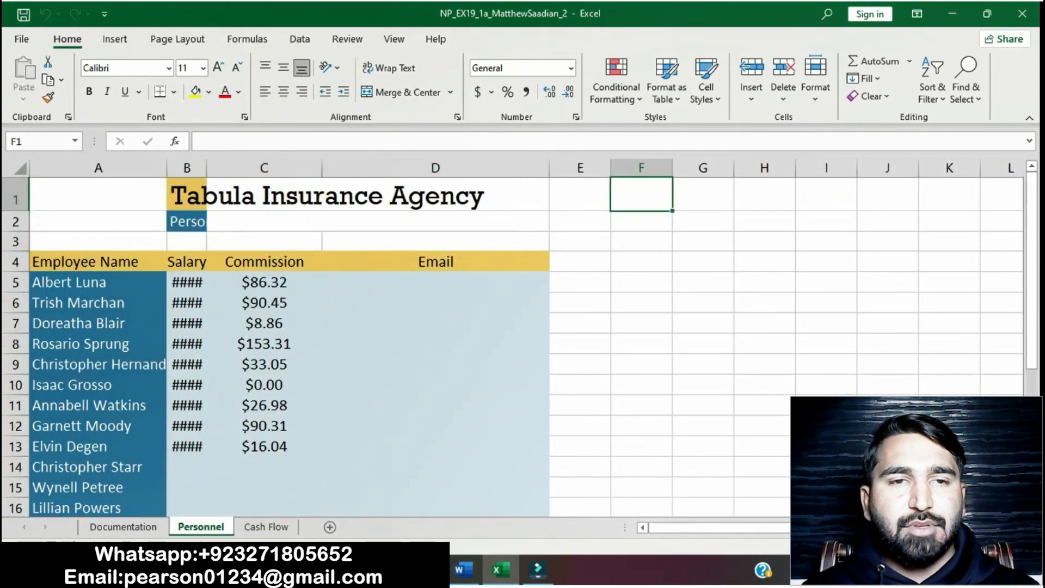
Step: Move the contents of range B1:B2 on the Personnel sheet into A1:A2
click(463, 570)
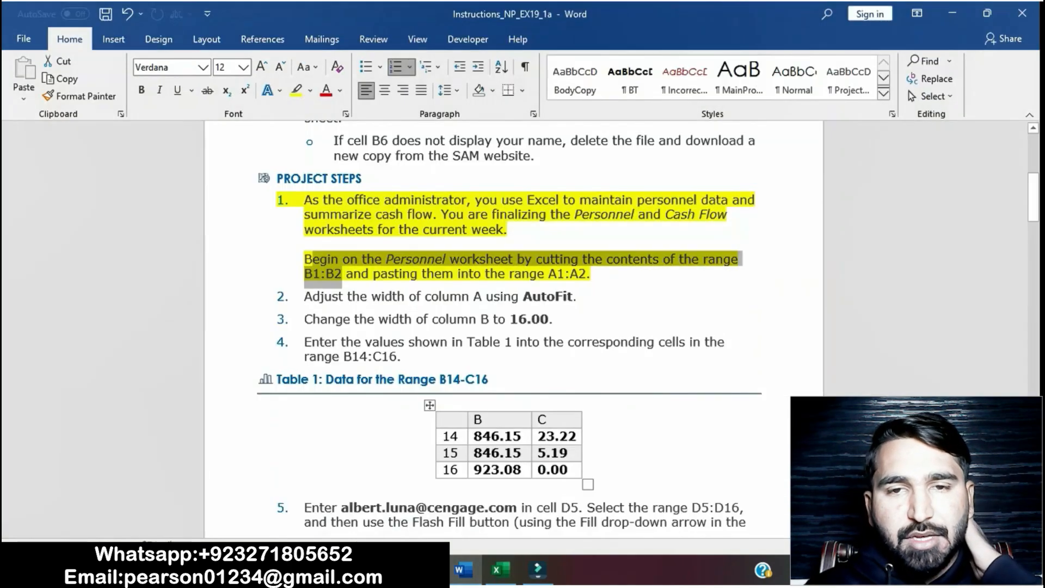
click(358, 296)
drag(305, 275, 345, 275)
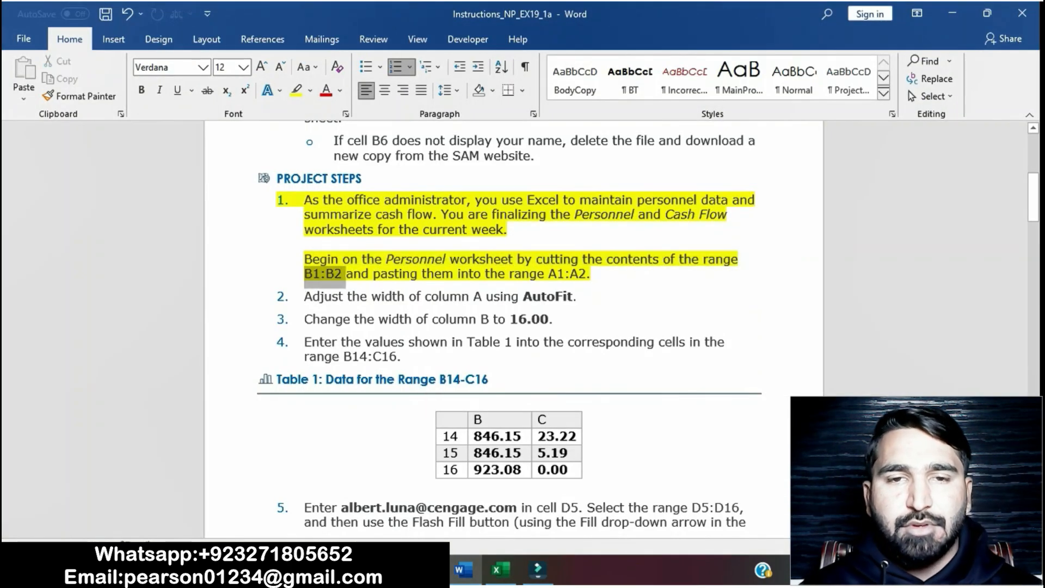
key(ctrl+c)
click(500, 569)
key(ctrl+v)
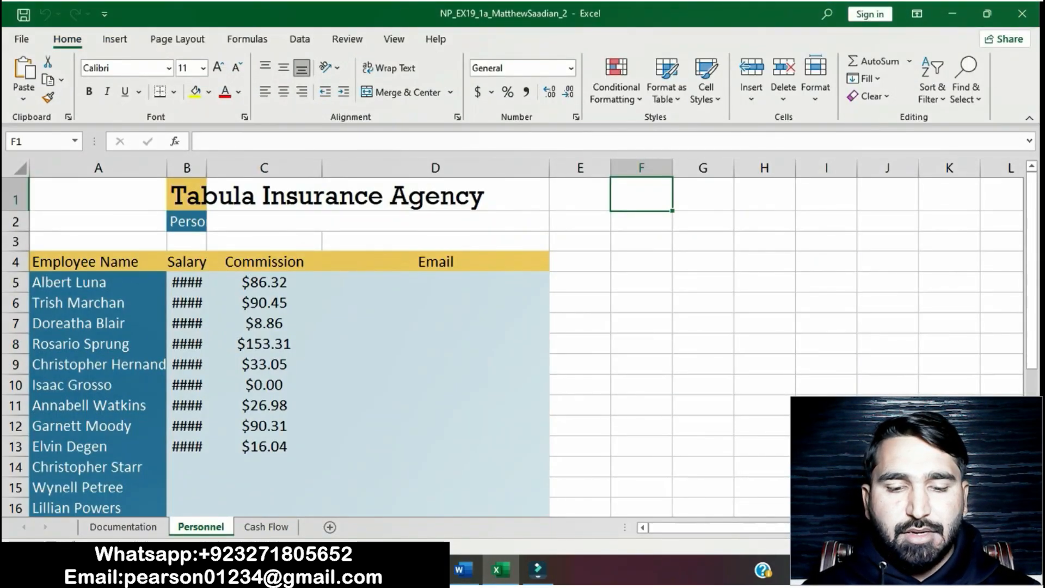
key(Return)
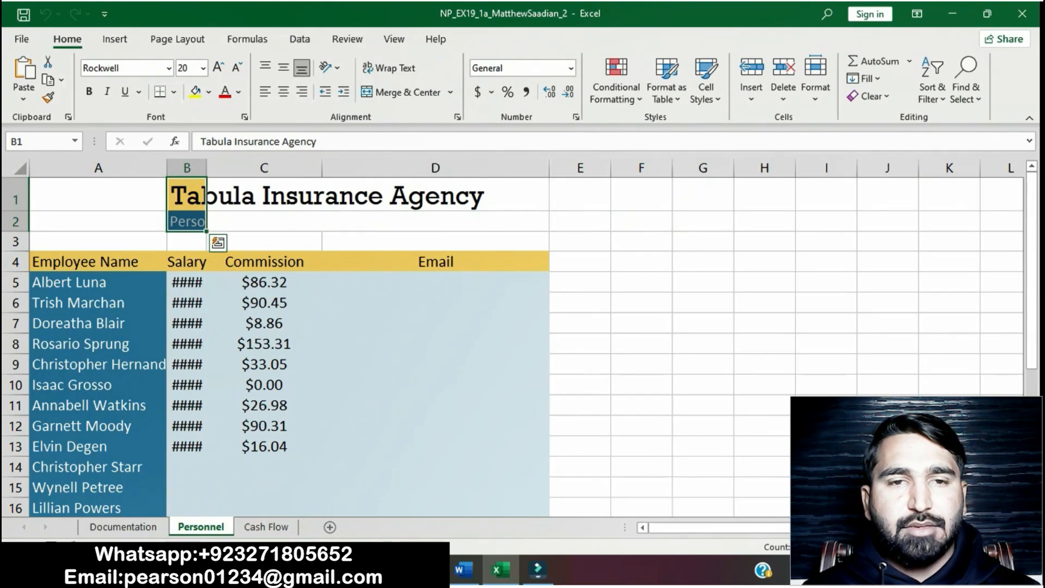
key(ctrl+c)
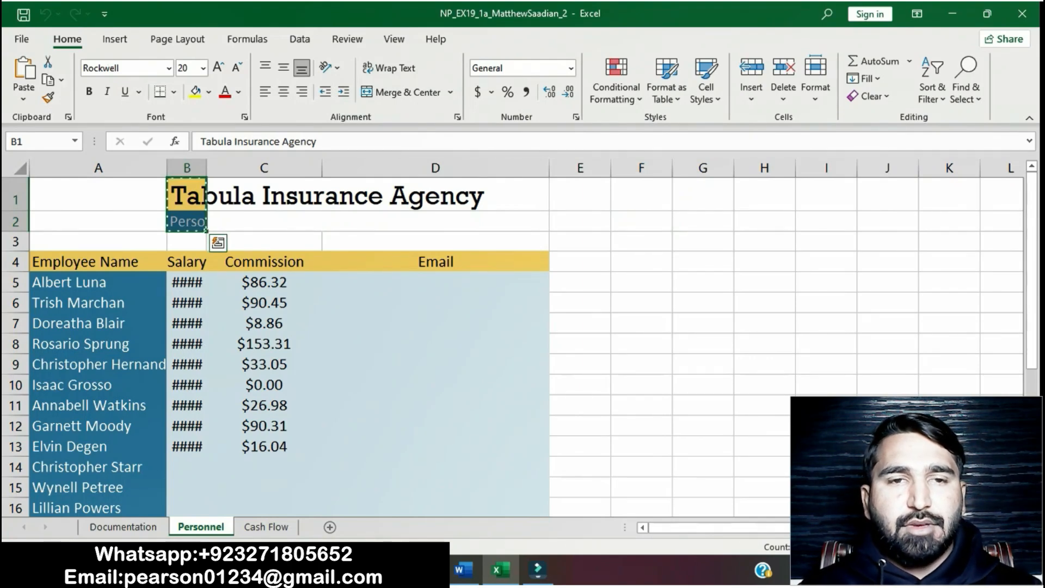
click(98, 195)
key(ctrl+v)
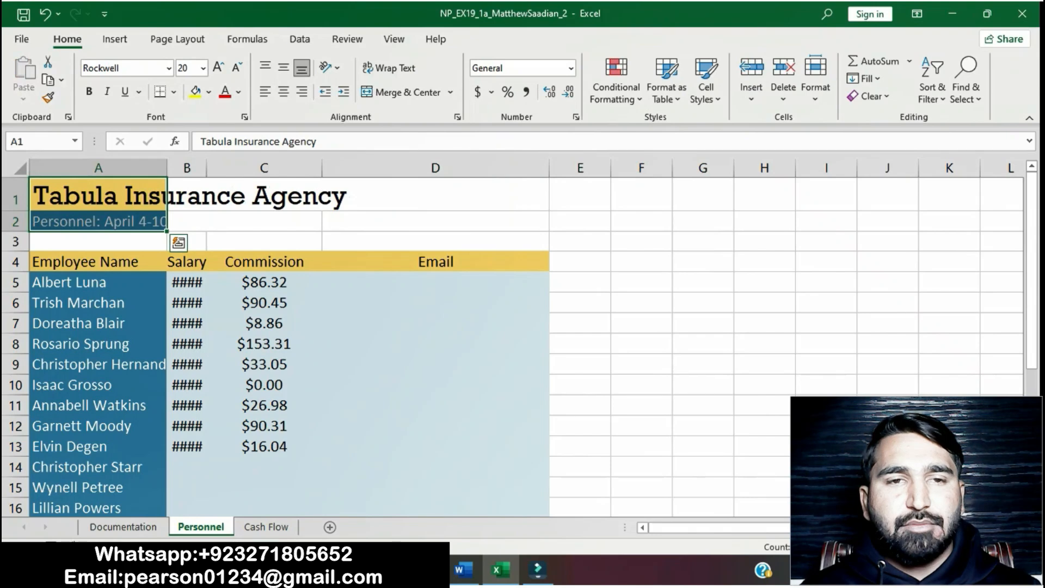
Step: Remove the highlight from project step 1 of the instructions
click(464, 570)
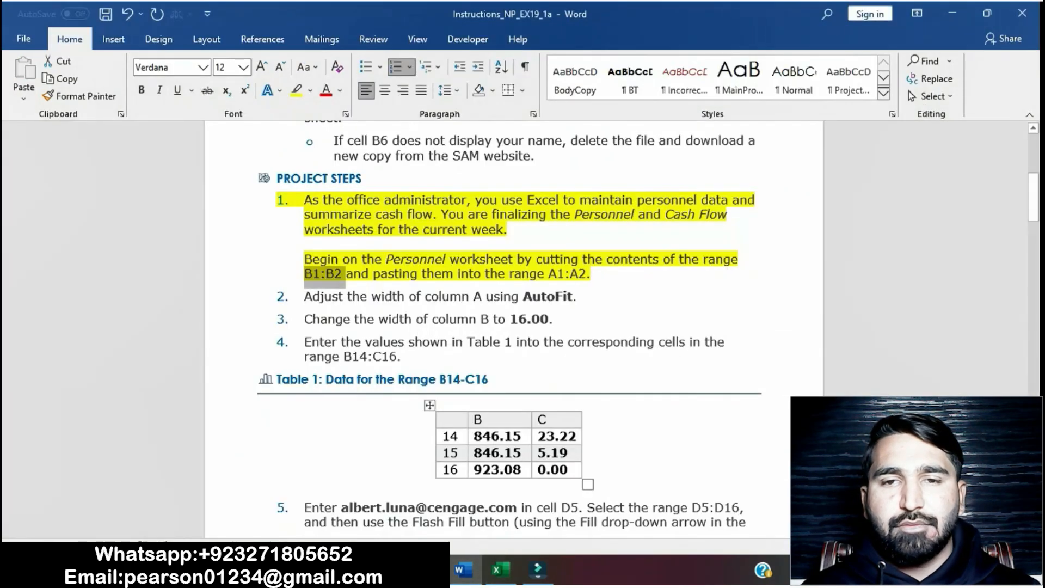
click(538, 273)
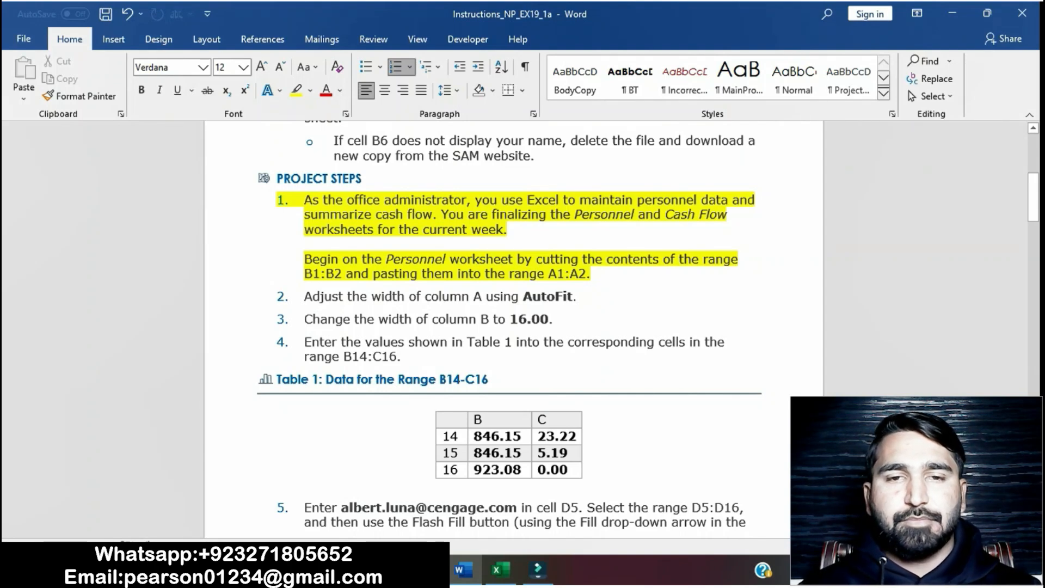
drag(305, 200, 603, 275)
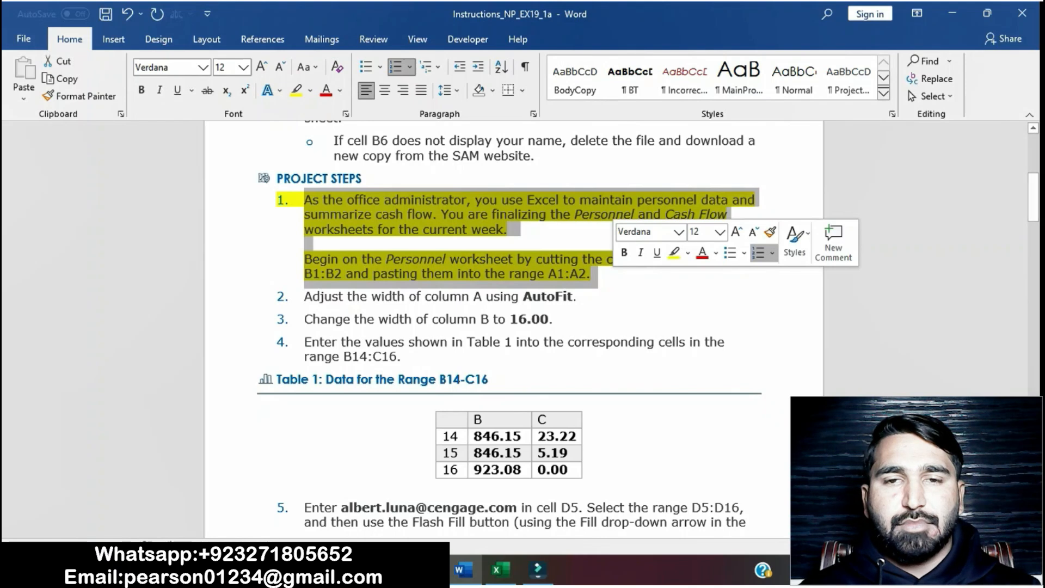
click(675, 252)
scroll(514, 329, down, 1)
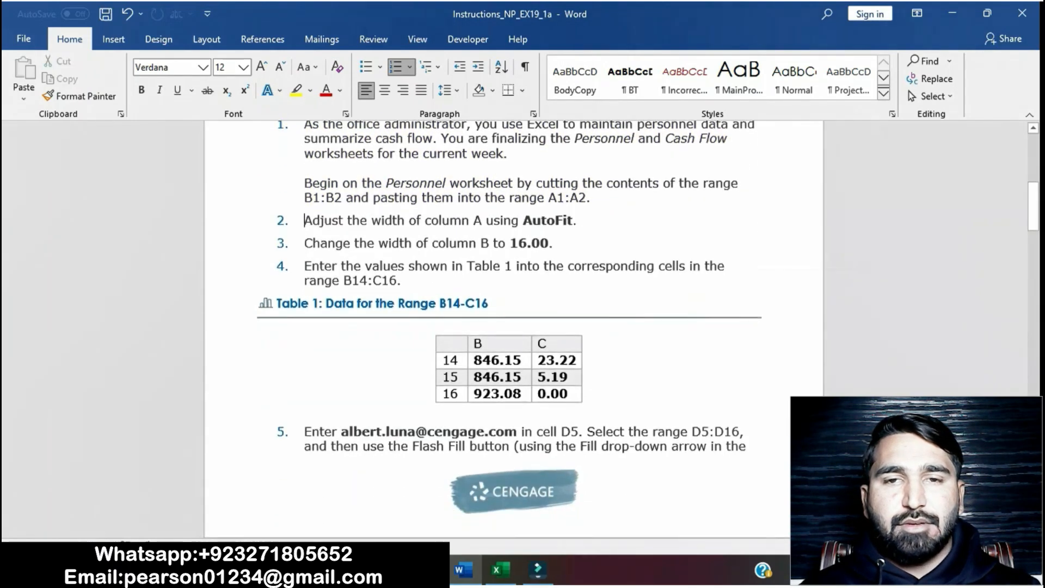
Step: Highlight project step 2 of the instructions in yellow
drag(305, 221, 583, 223)
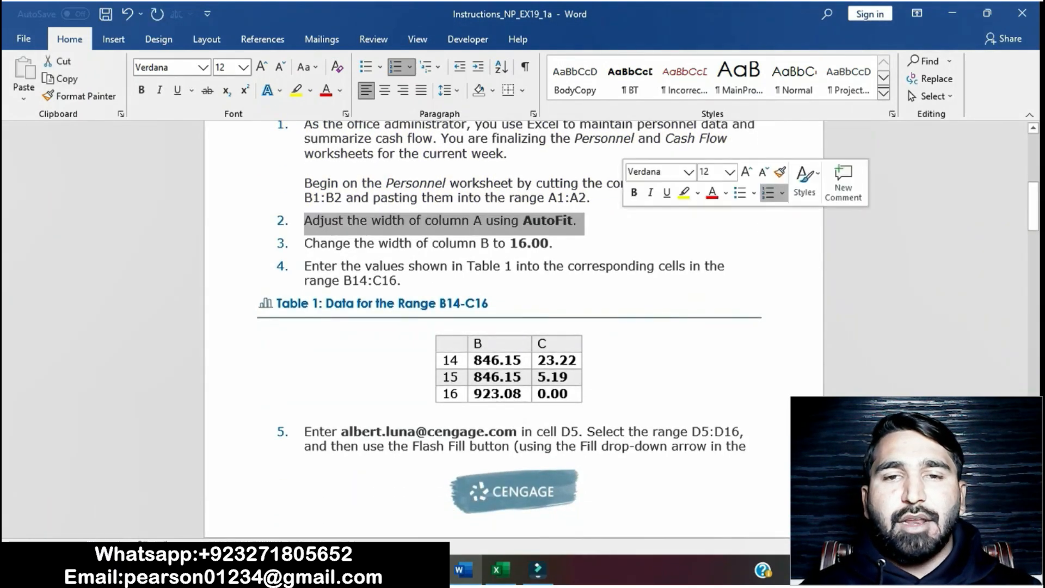
click(683, 192)
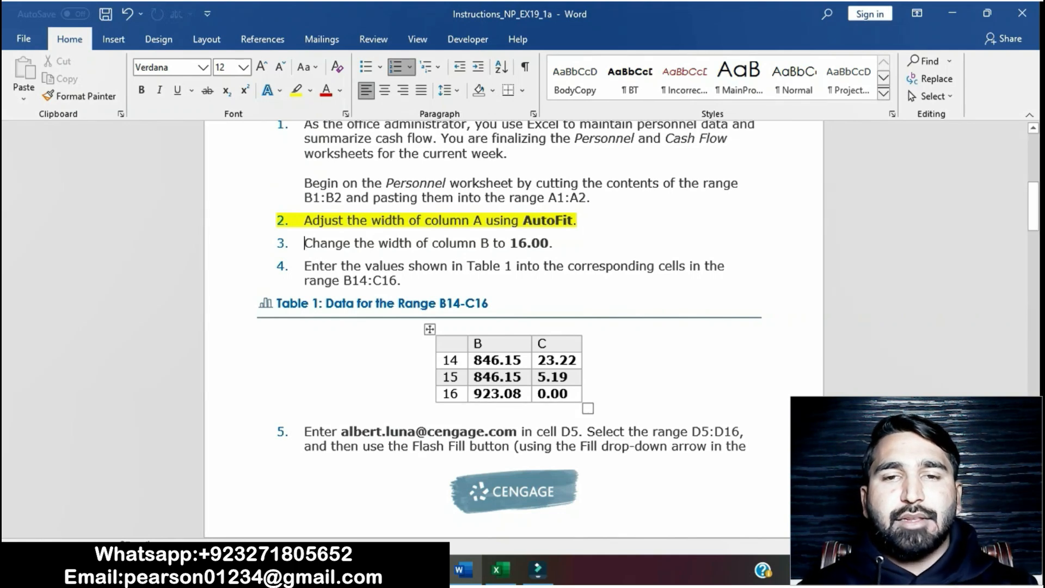
Step: Switch to the workbook and AutoFit the width of column A on the Personnel sheet
click(500, 569)
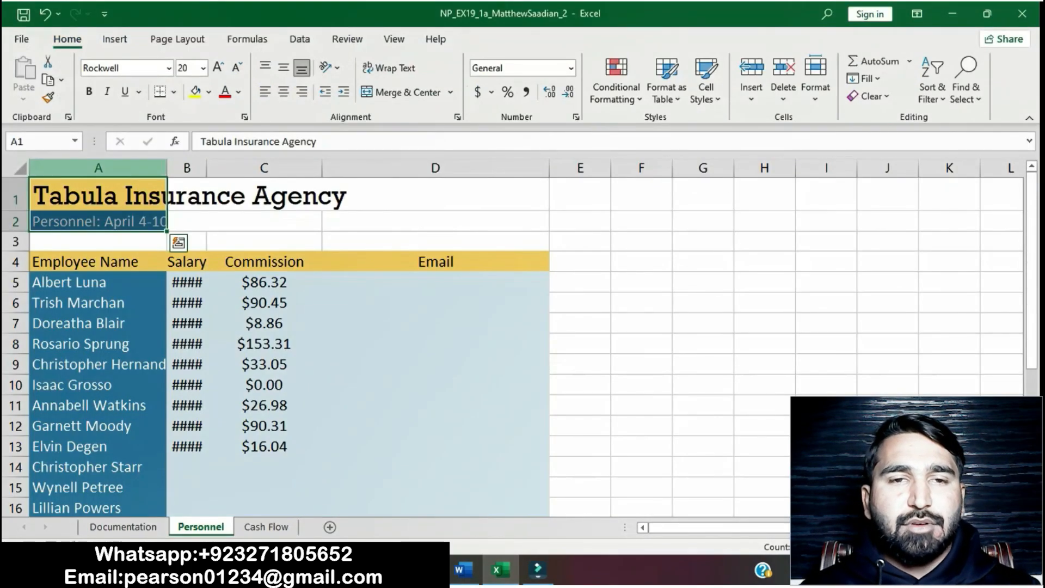
click(98, 167)
click(816, 76)
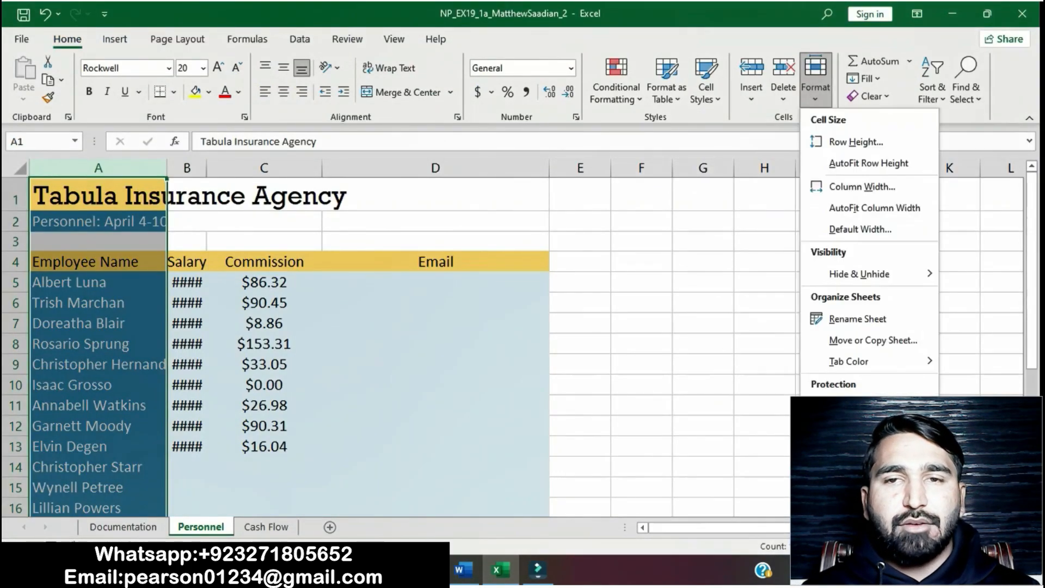
click(874, 208)
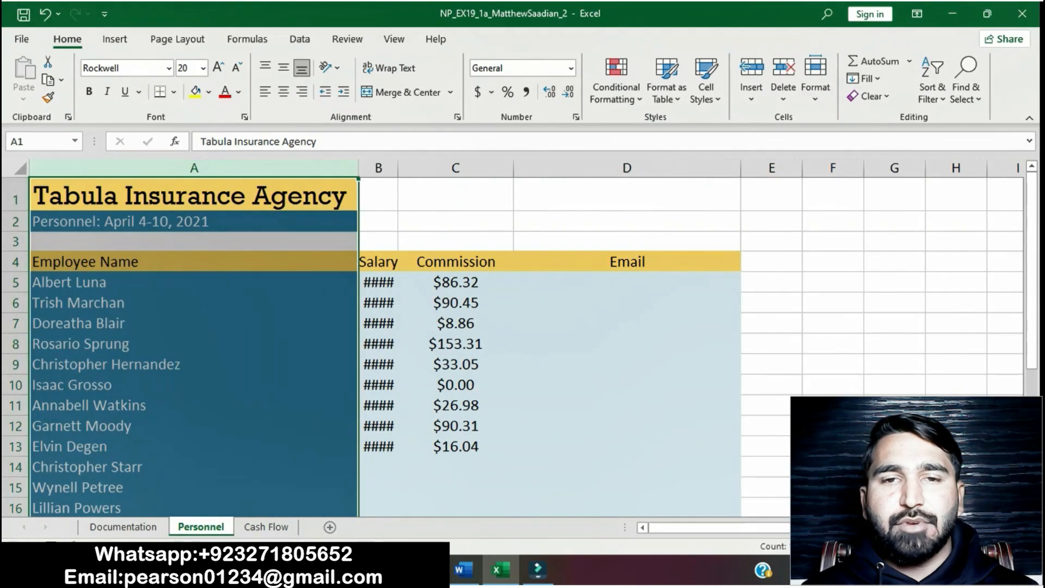
Step: Return to the instructions and remove the highlight from project step 2
click(833, 302)
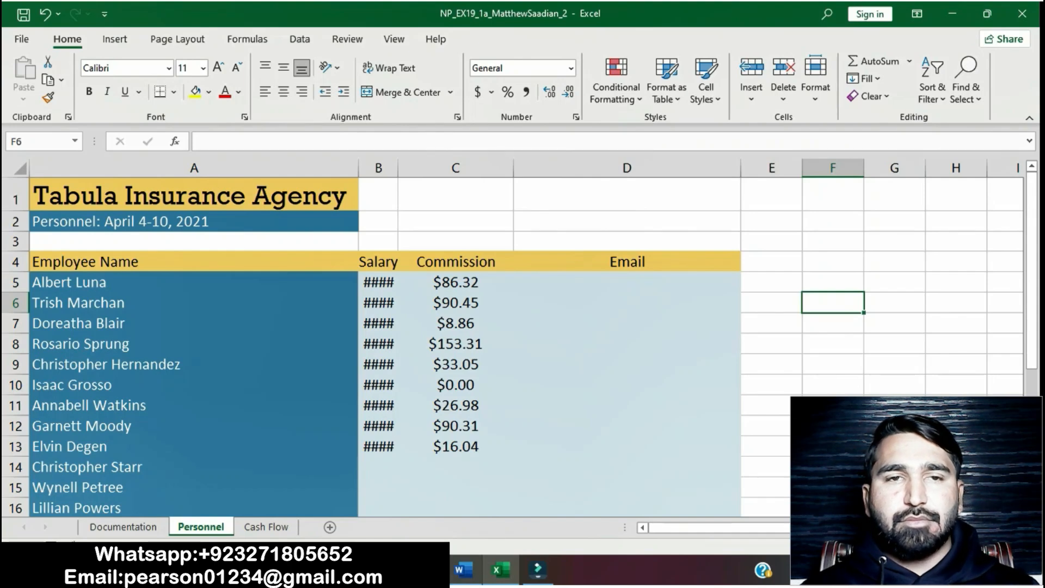
key(alt+Tab)
drag(305, 220, 584, 222)
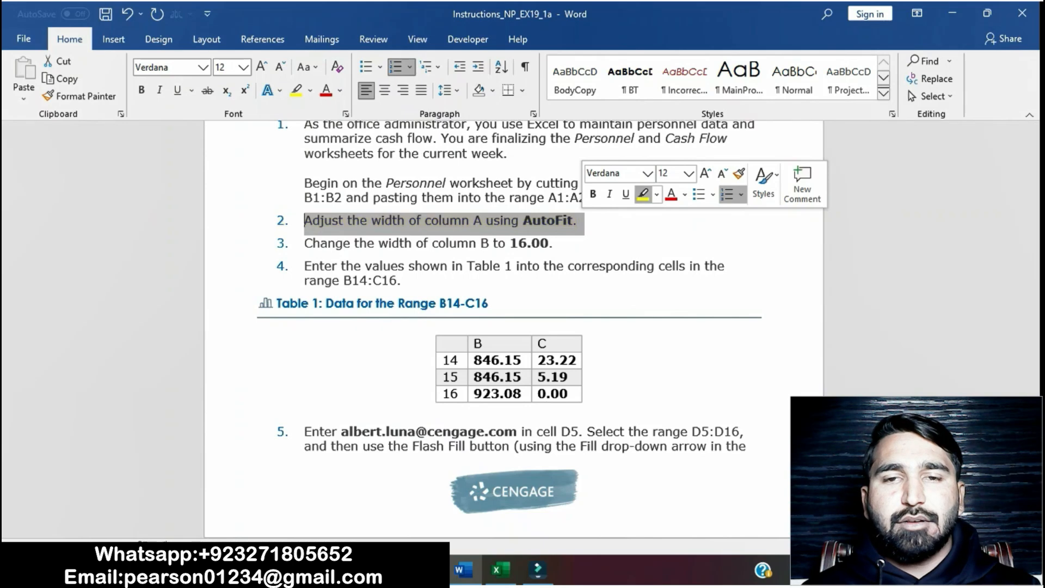
Step: Highlight project step 3 of the instructions in yellow
click(304, 242)
drag(304, 243, 560, 243)
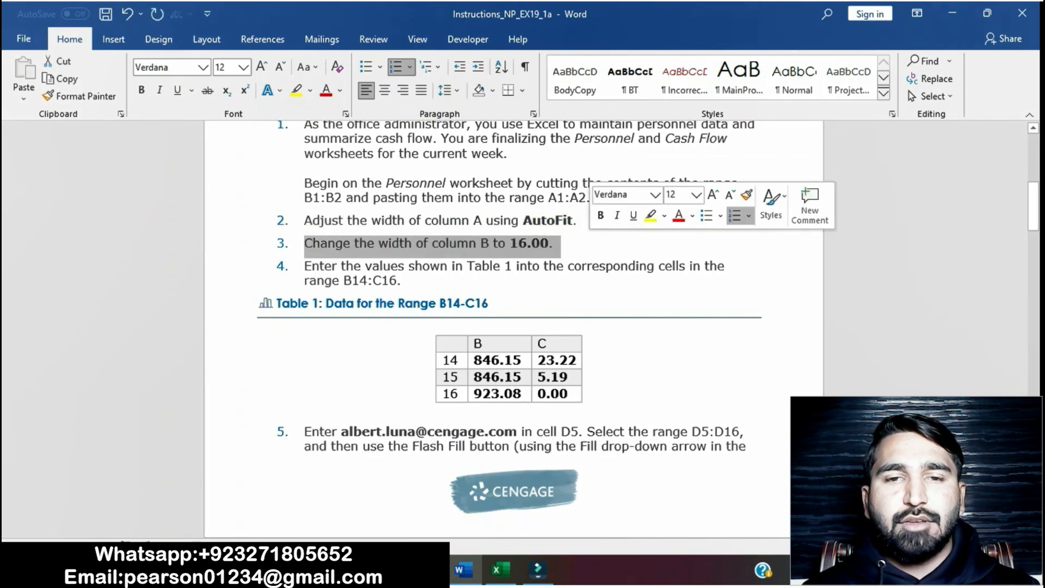
click(650, 215)
click(305, 265)
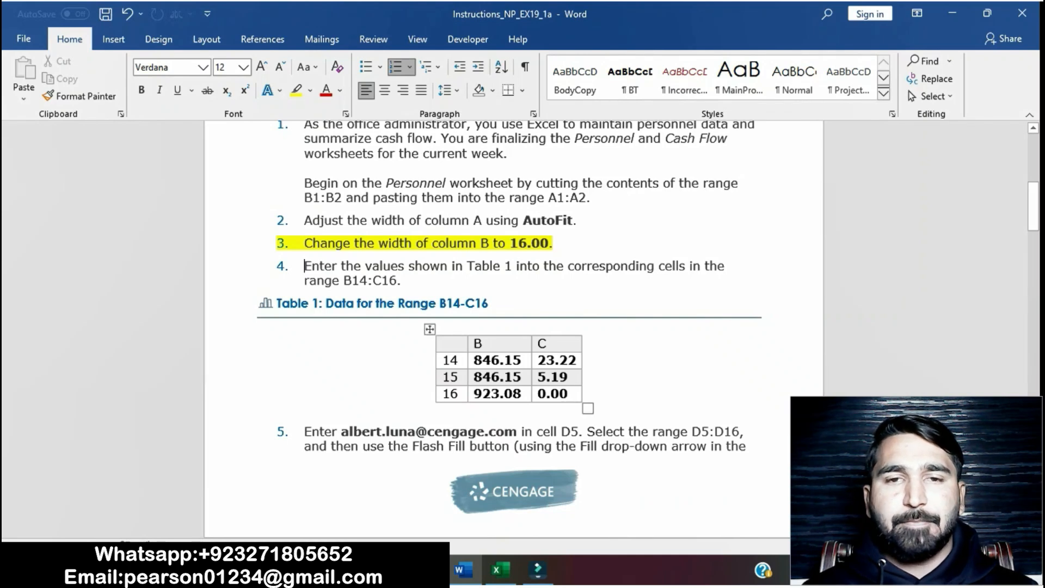
Step: Switch to the workbook and set the width of column B to 16
click(496, 569)
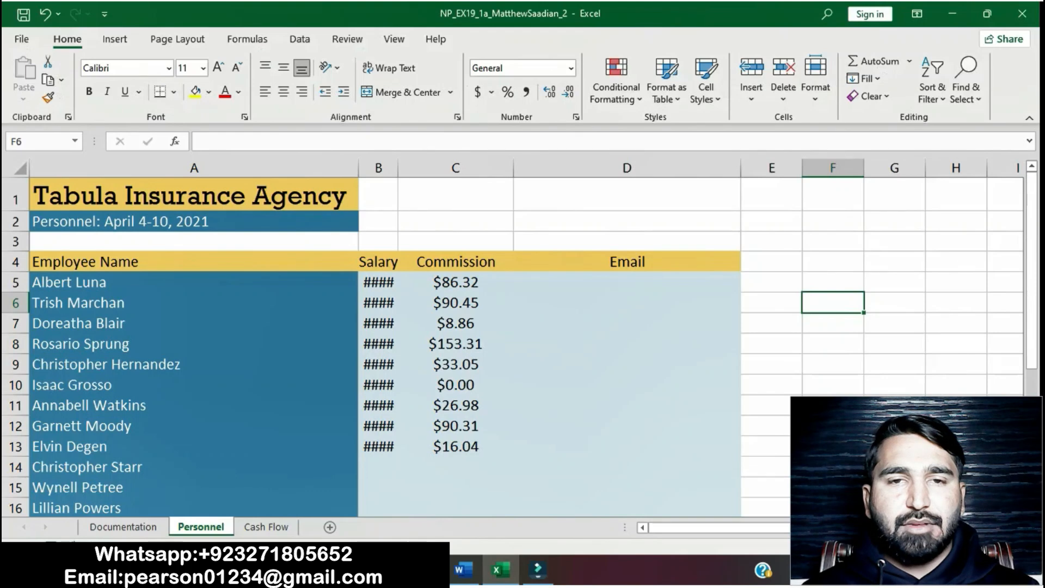
click(378, 167)
right_click(381, 171)
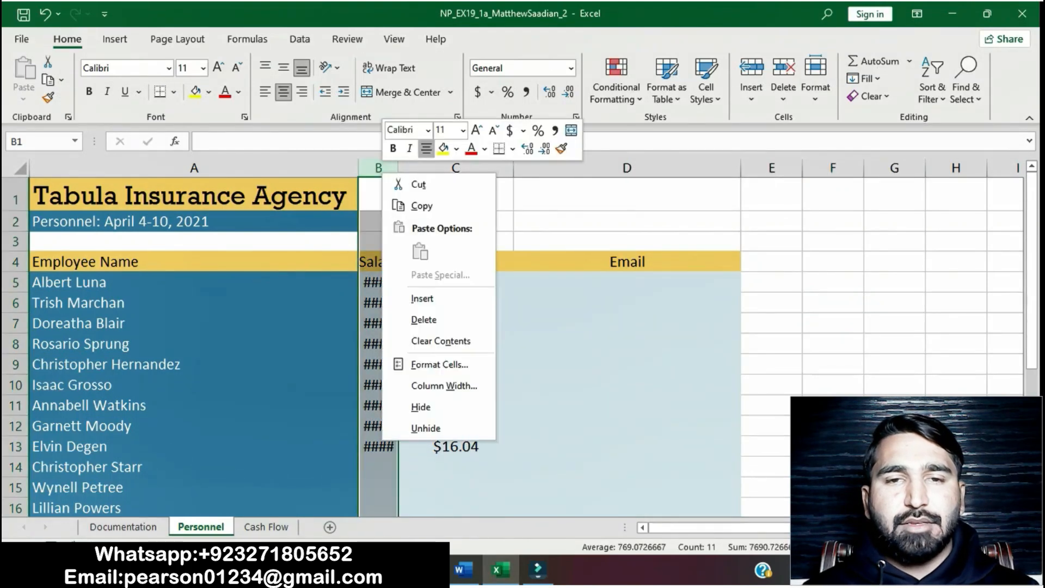
click(444, 385)
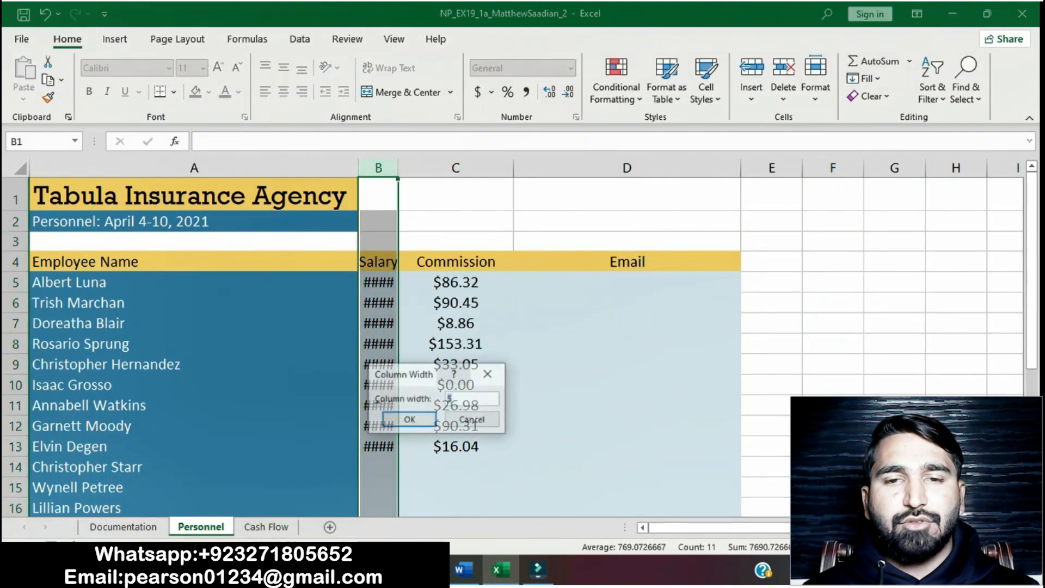
text(16)
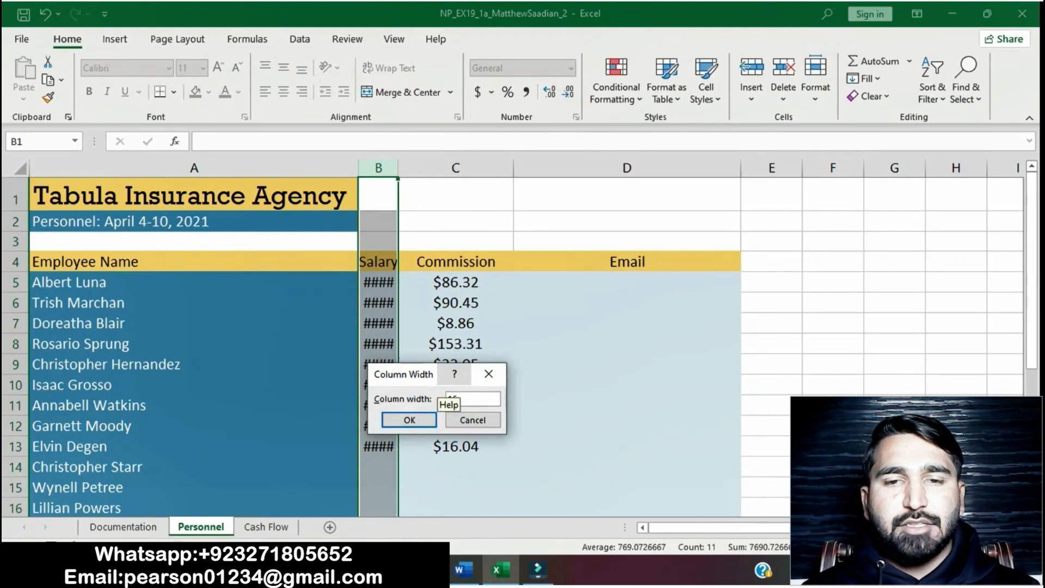
key(Return)
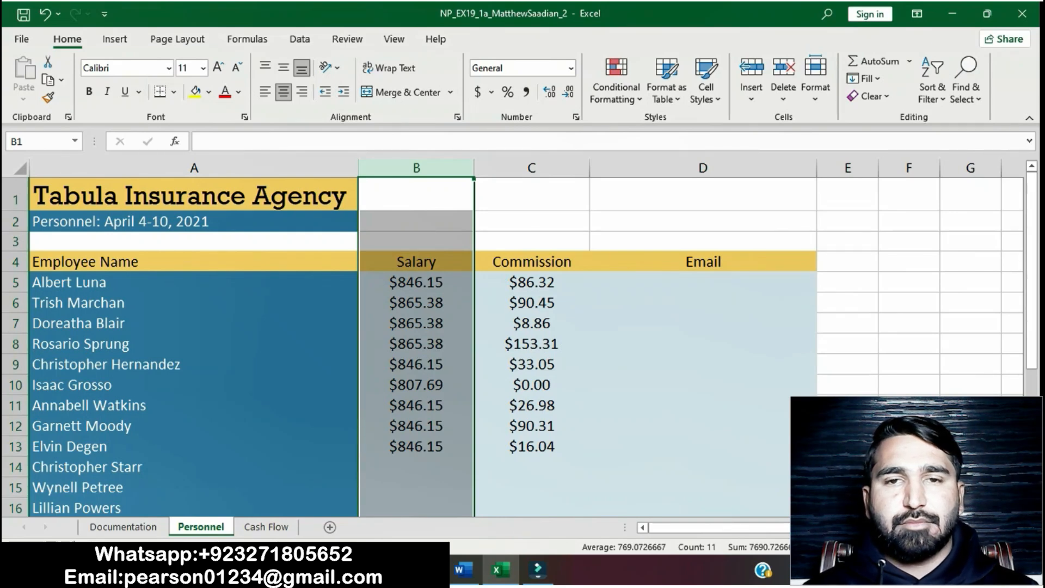
Step: Remove the highlight from project step 3 of the instructions
click(462, 570)
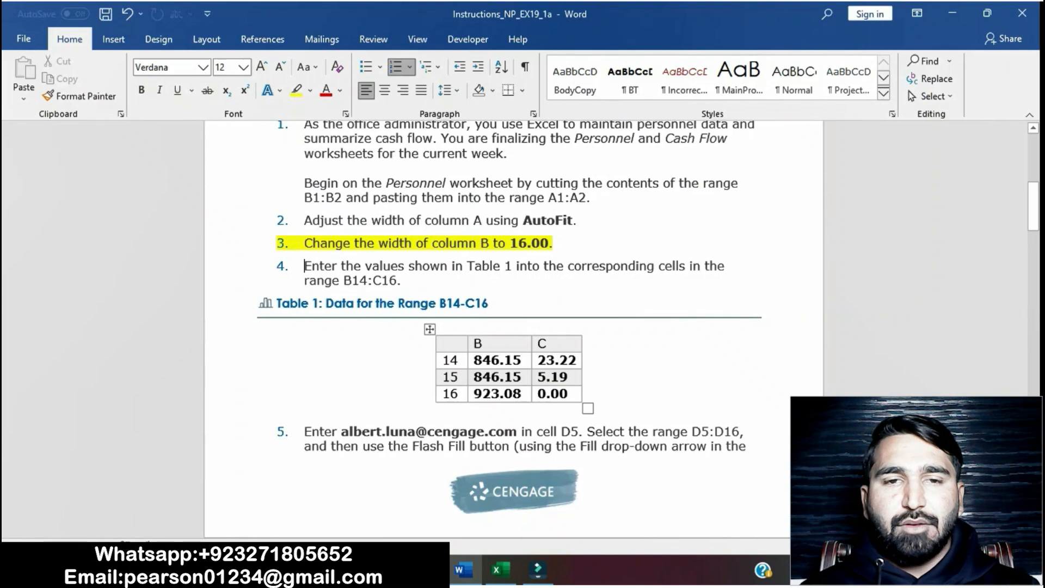
drag(303, 242, 559, 243)
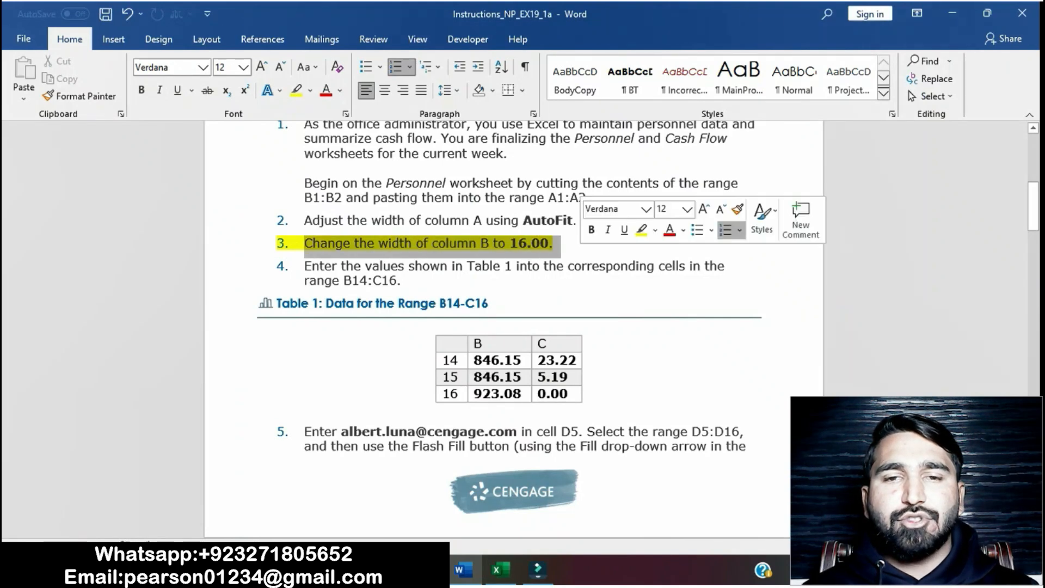
click(641, 230)
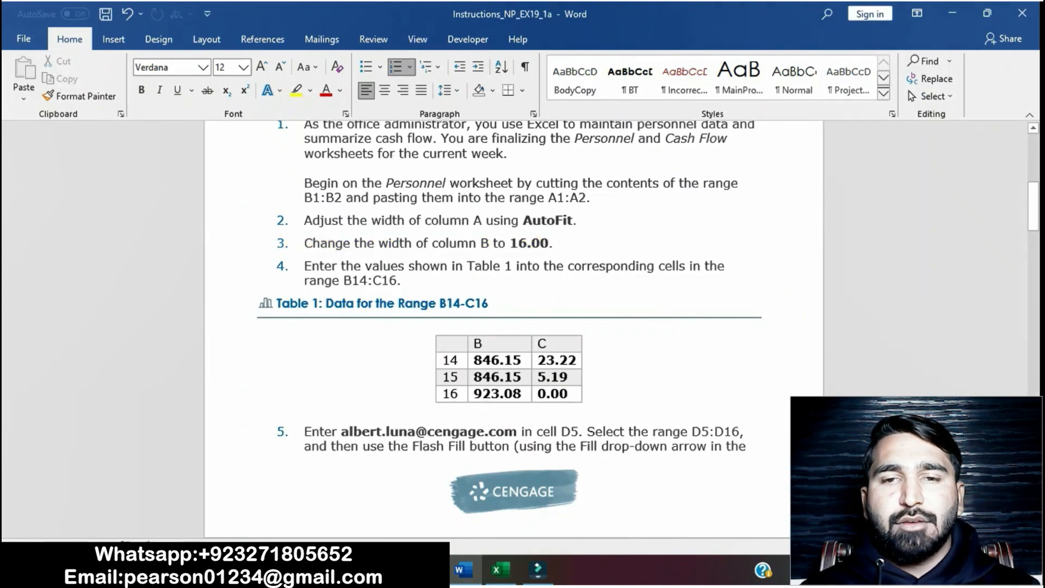
Step: Highlight project step 4 and Table 1 of the instructions in yellow
scroll(514, 327, down, 1)
drag(304, 231, 569, 359)
click(673, 340)
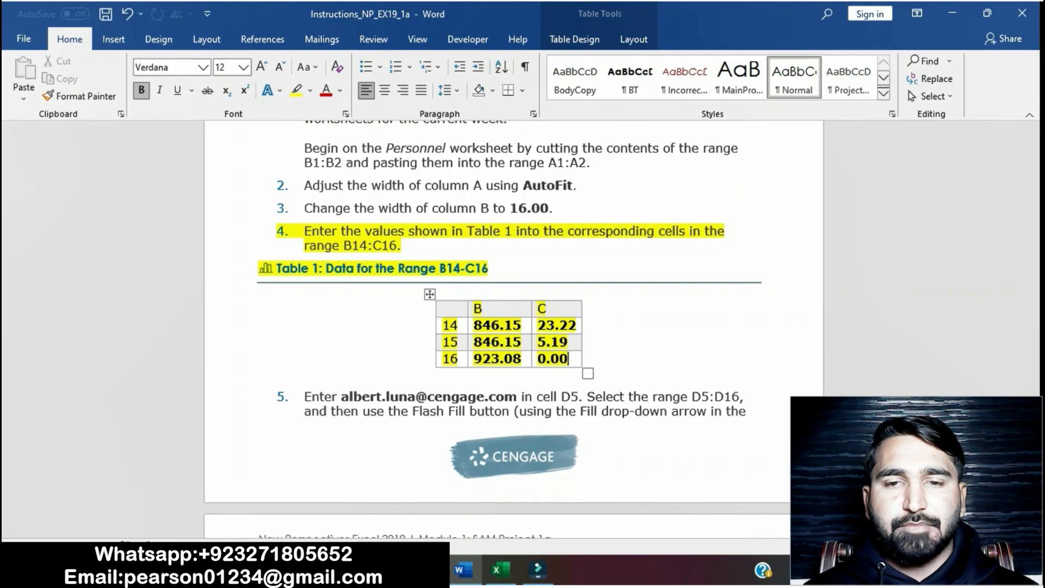
Step: Enter $846.15 in cell B14 of the Personnel sheet
drag(304, 230, 572, 246)
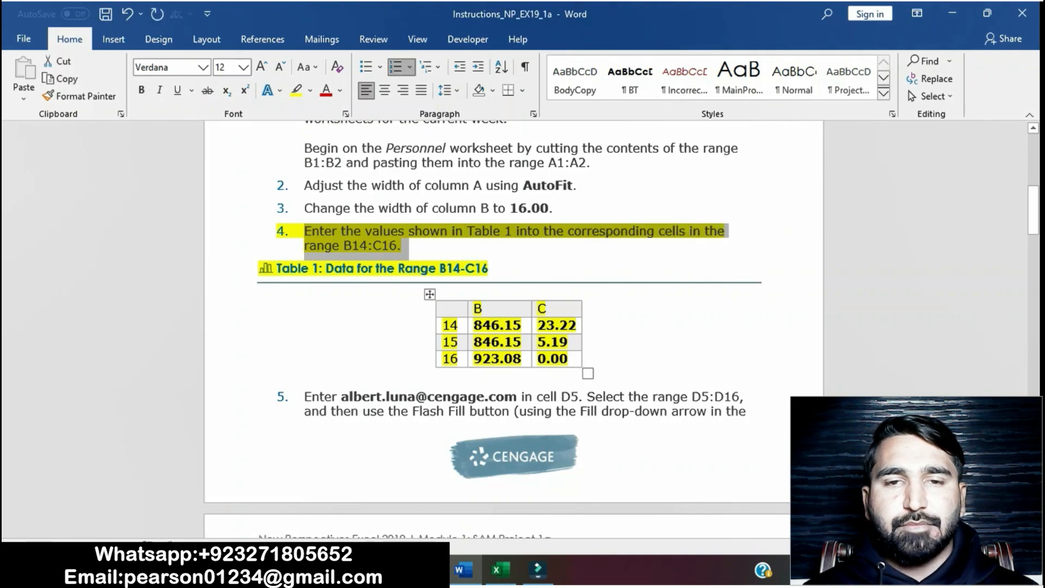
click(498, 569)
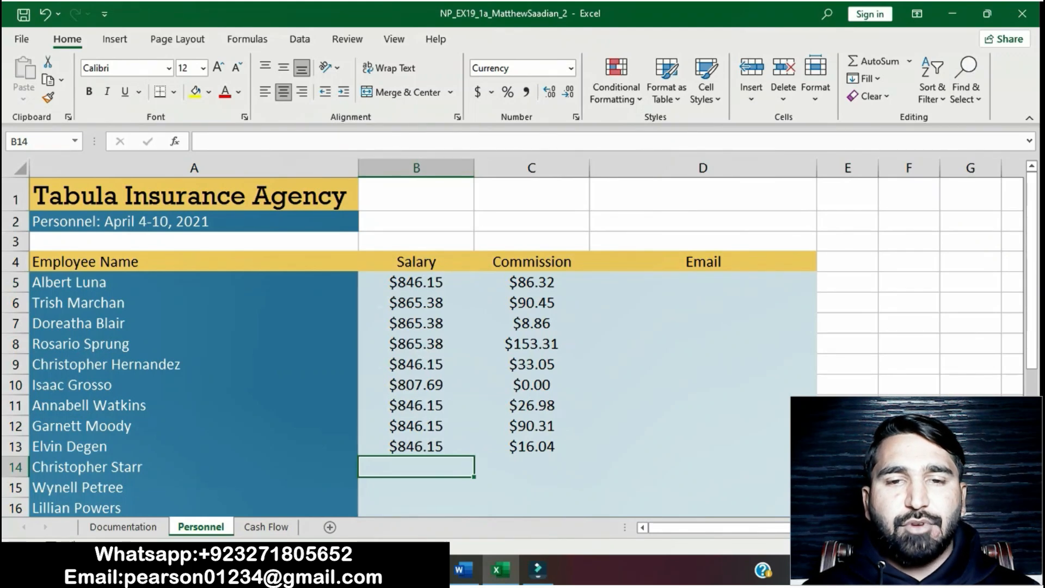
text($8)
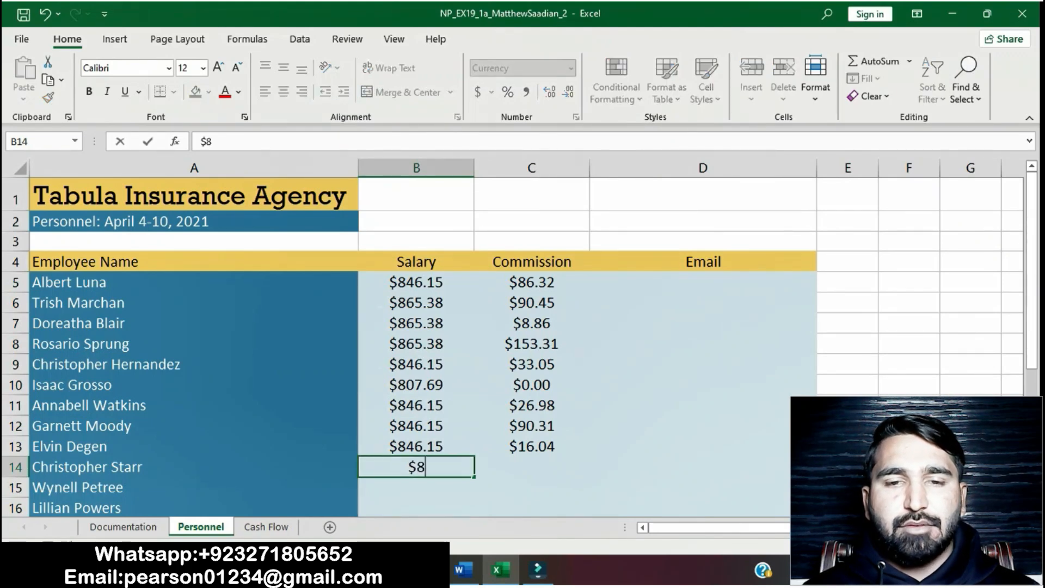
text(46.)
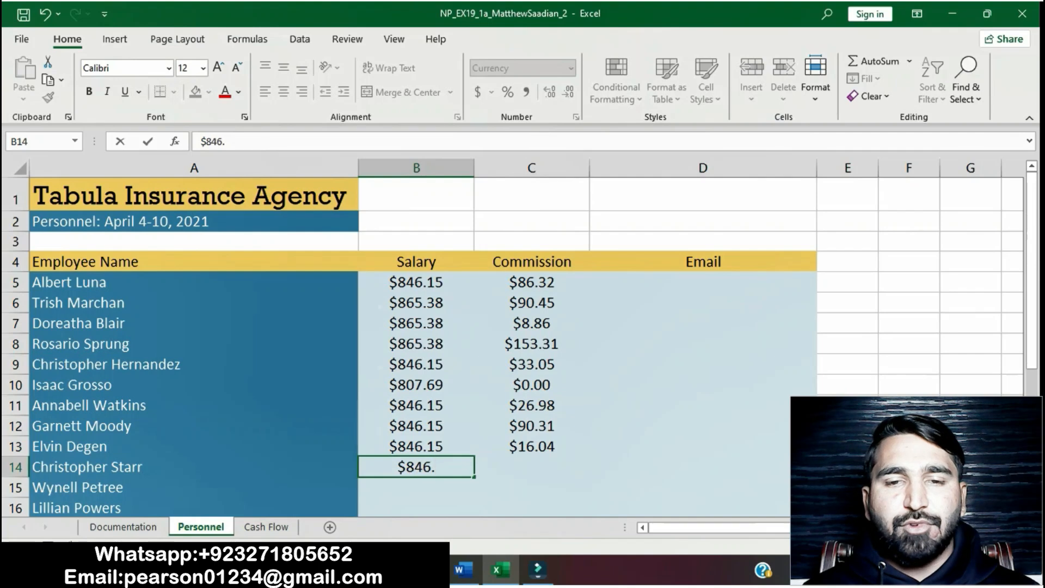
click(463, 570)
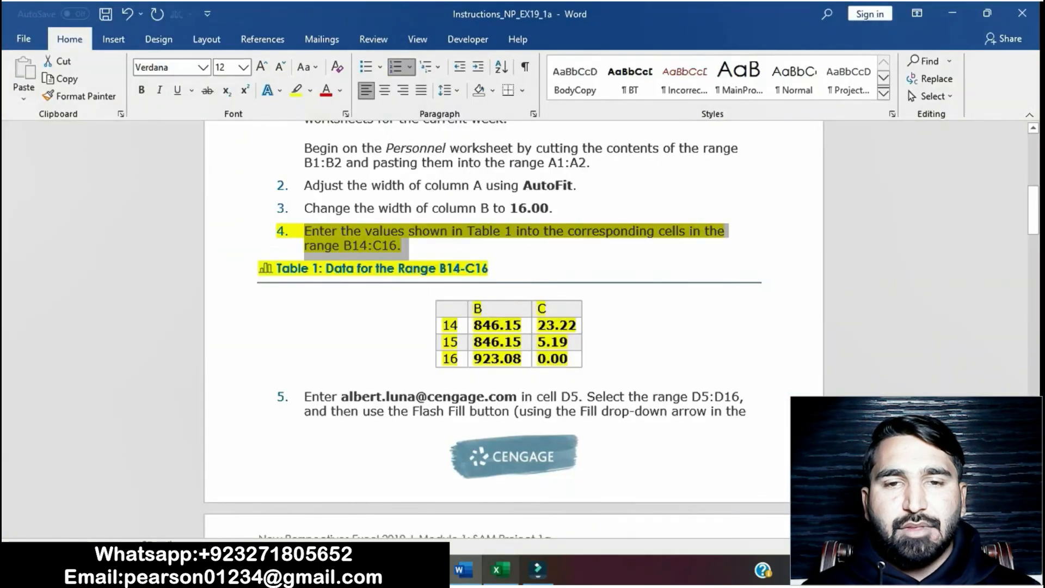
click(497, 570)
text(15)
key(Return)
Step: Enter $846.15 in cell B15
key(F2)
text($)
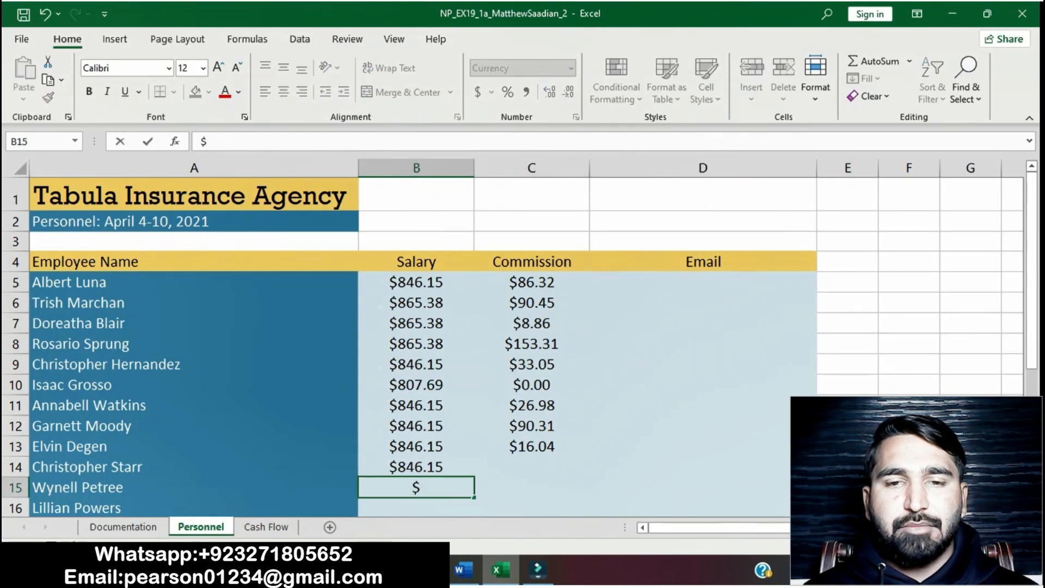
click(463, 570)
scroll(513, 326, down, 1)
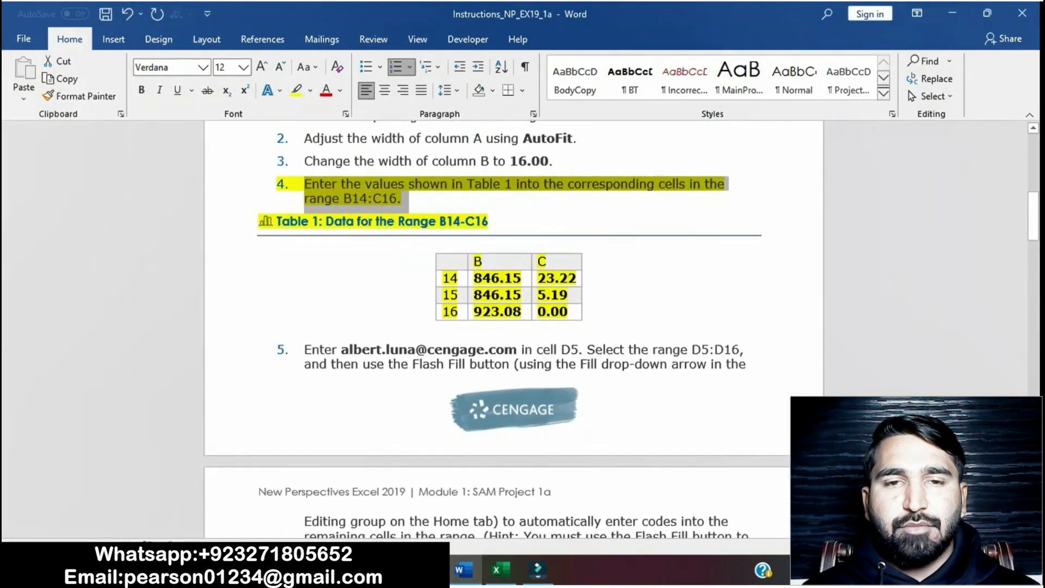
click(500, 570)
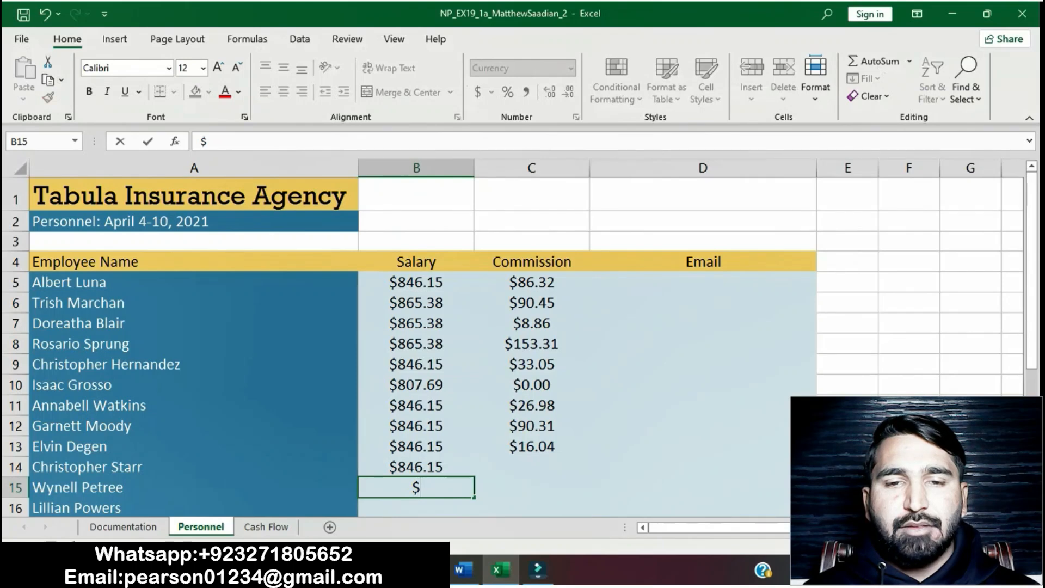
text(846.15)
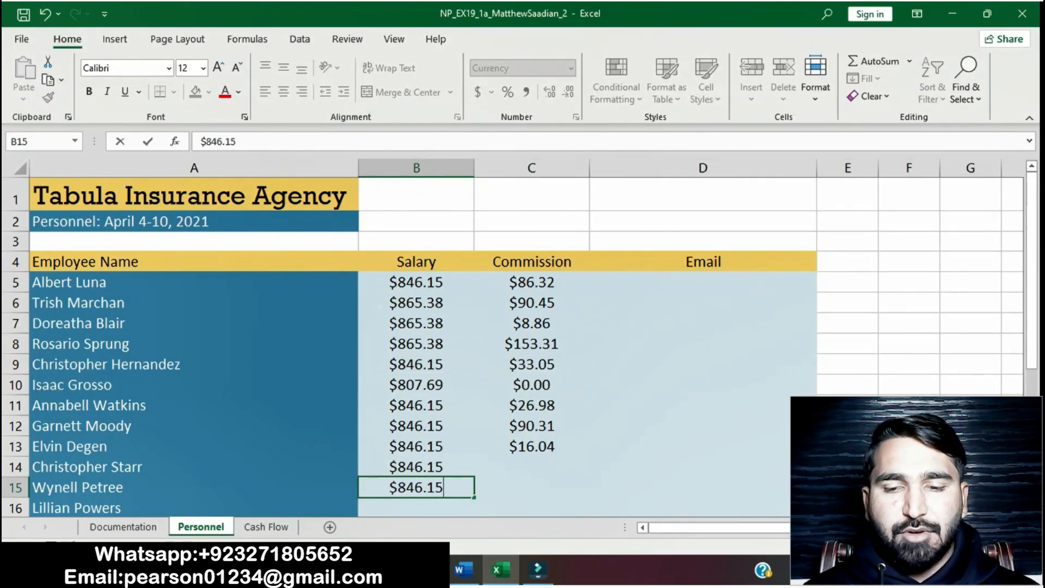
key(Return)
Step: Enter $923.08 in cell B16
text($)
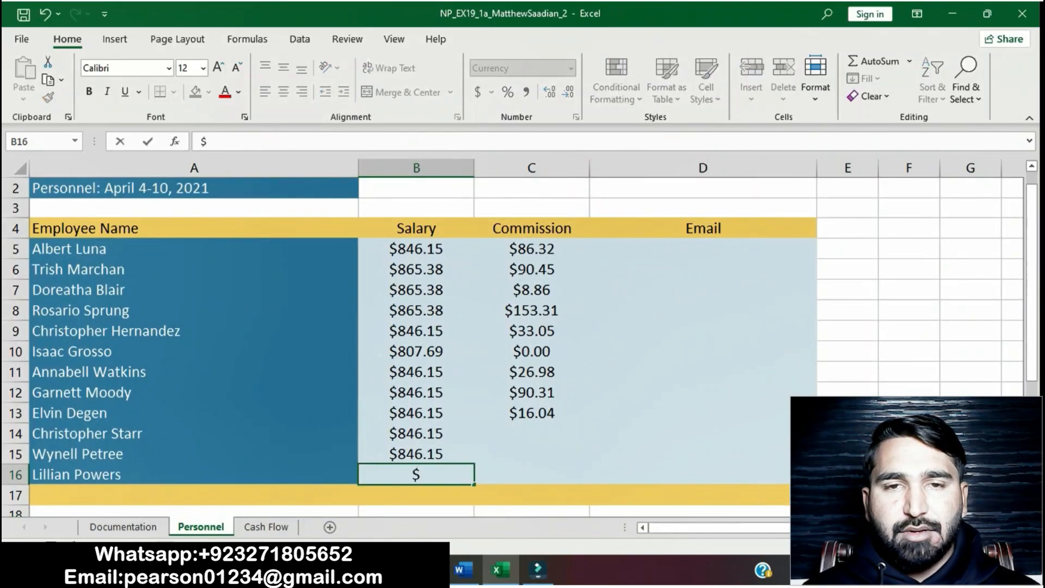
click(463, 569)
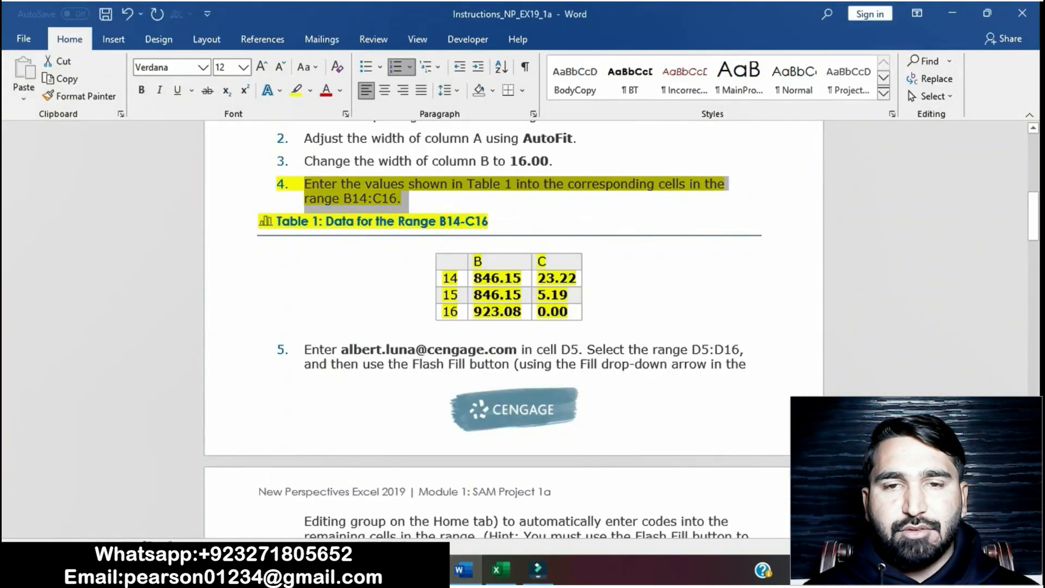
click(499, 570)
text(9)
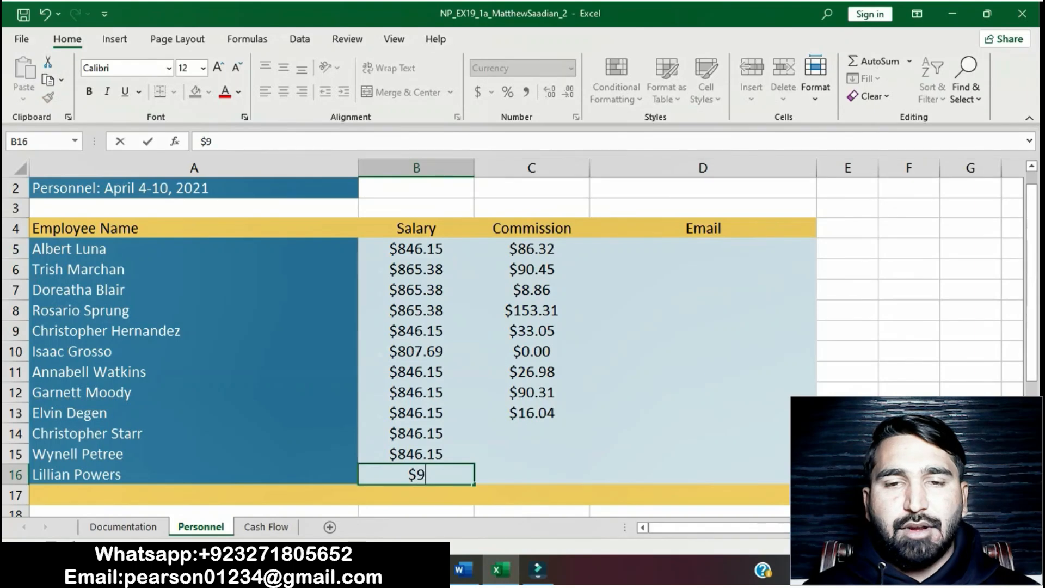
text(23.08)
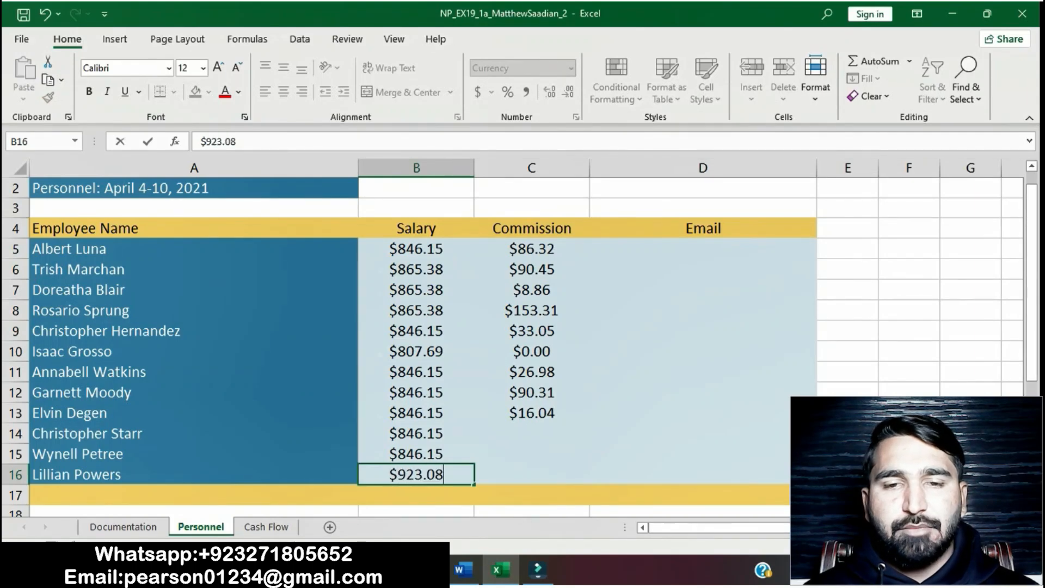
key(Return)
Step: Enter 23.22 in cell C14, then return to the instructions
key(alt+Tab)
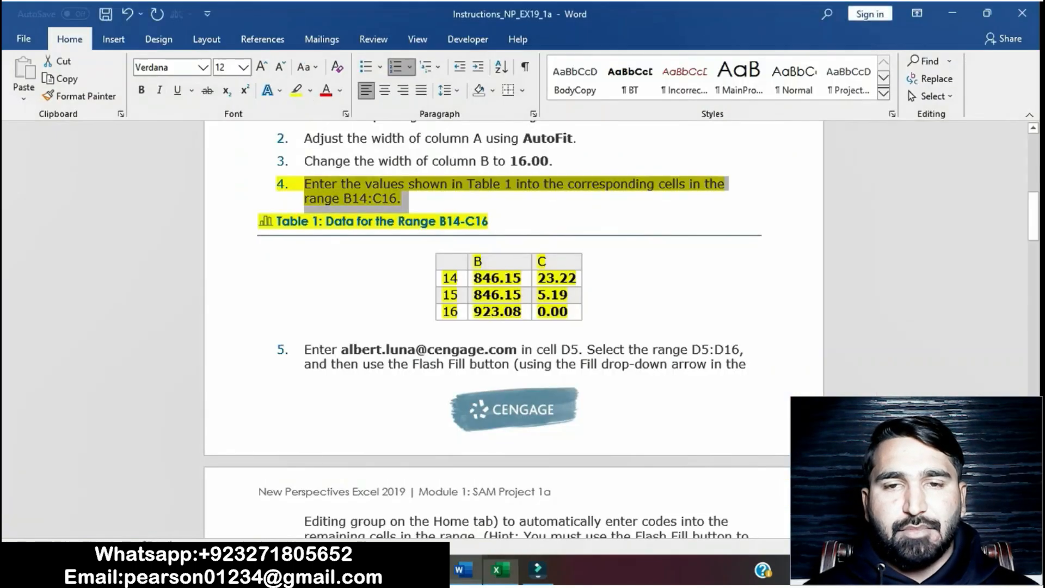
click(499, 569)
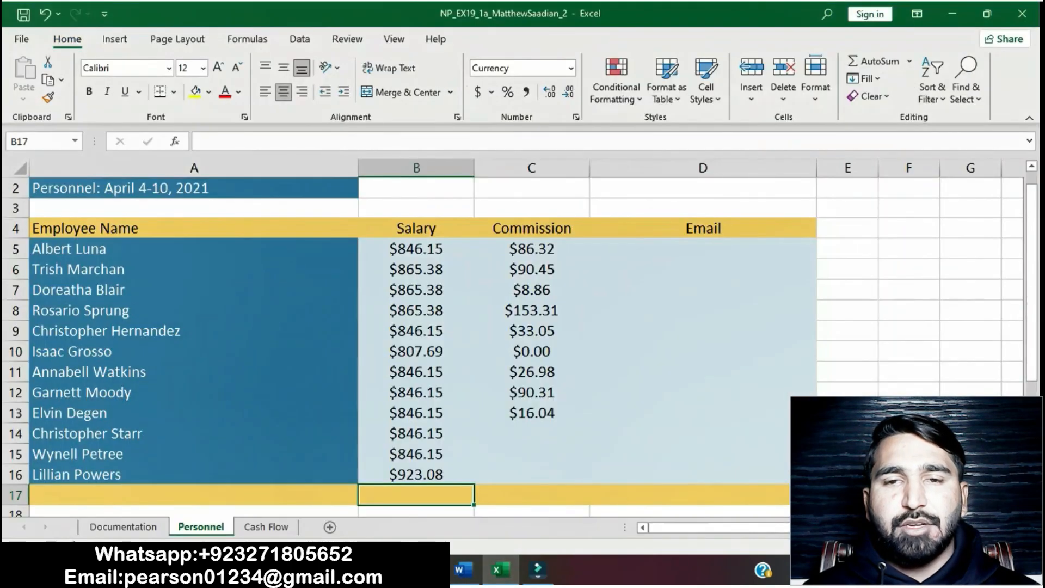
click(532, 433)
text(23.22)
key(Return)
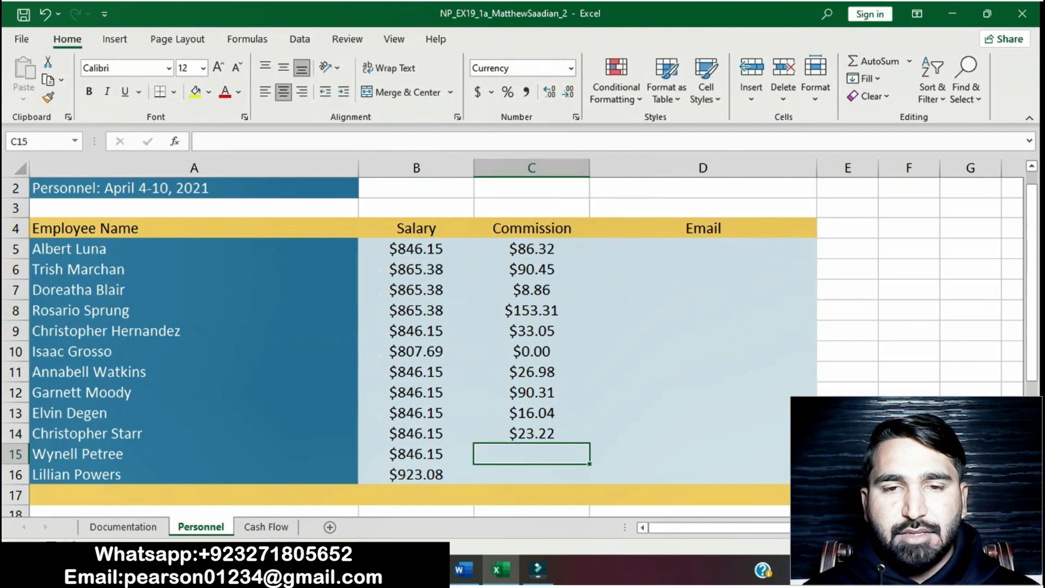
click(463, 570)
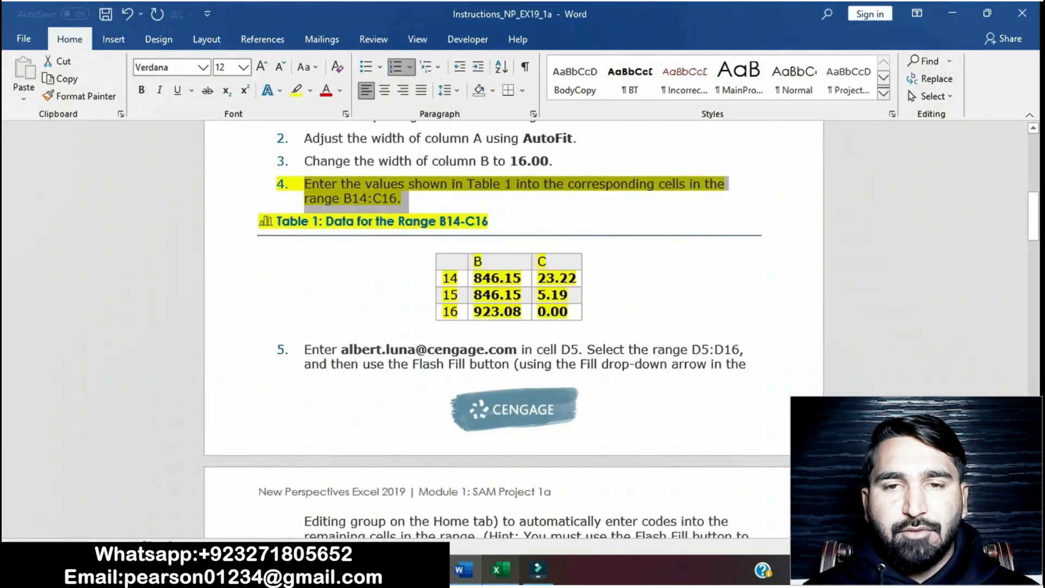
Step: Enter 5.19 in cell C15
click(499, 569)
double_click(532, 454)
text(5.19)
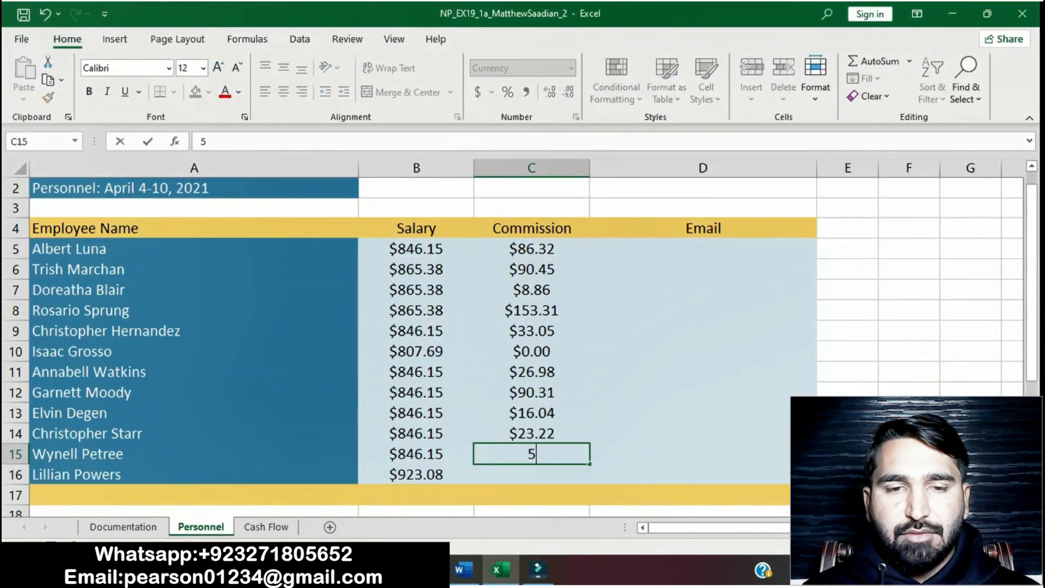
key(ctrl+Return)
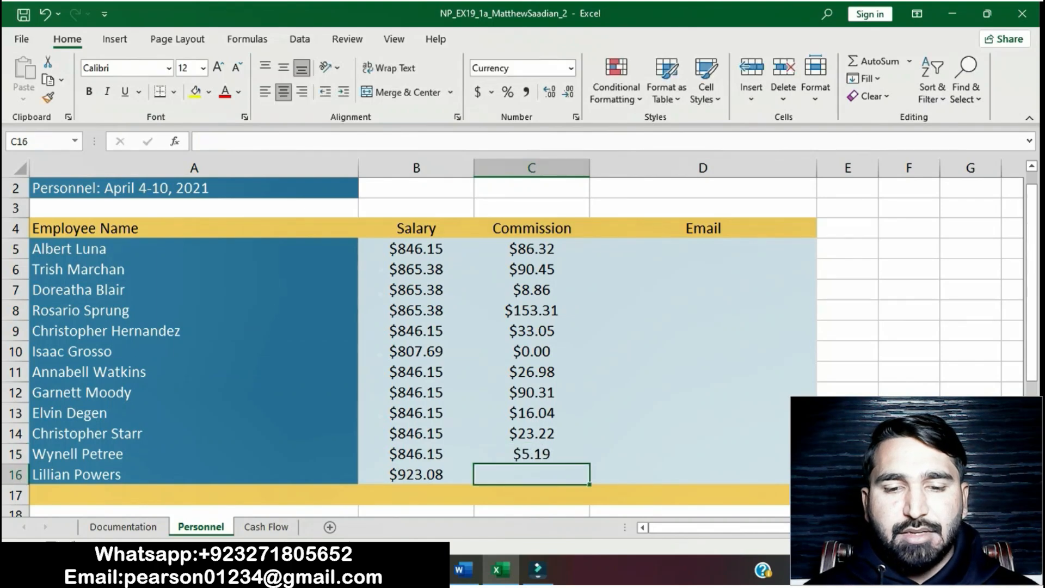
Step: Enter 0.00 in cell C16
click(464, 569)
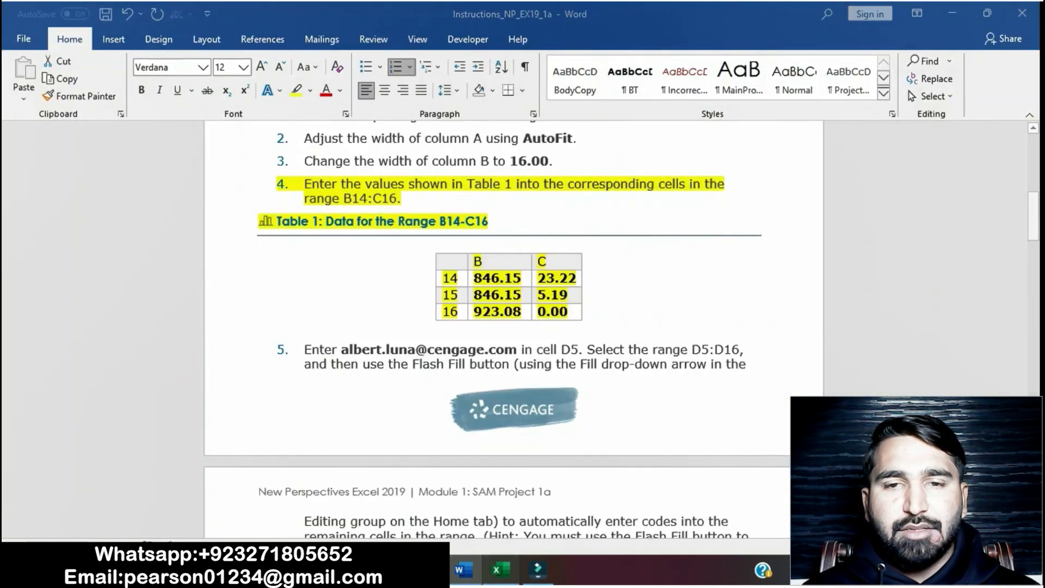
click(497, 569)
text(0.00)
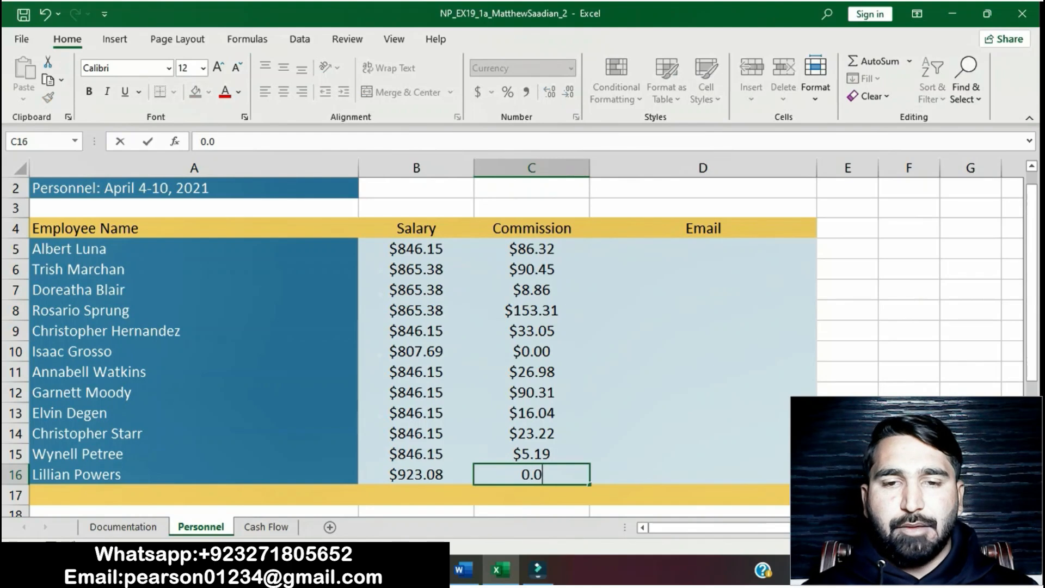
key(Return)
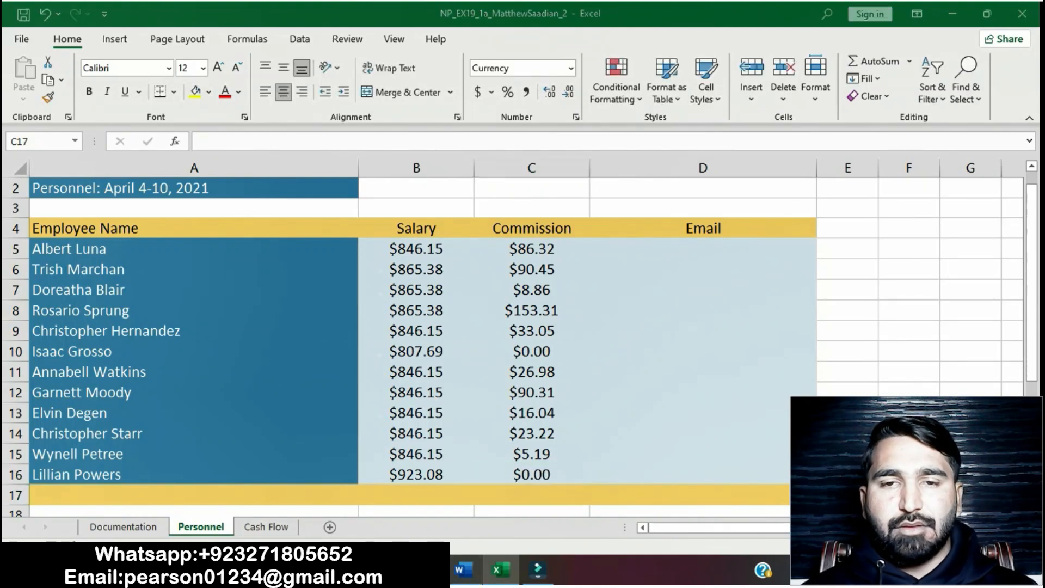
click(463, 569)
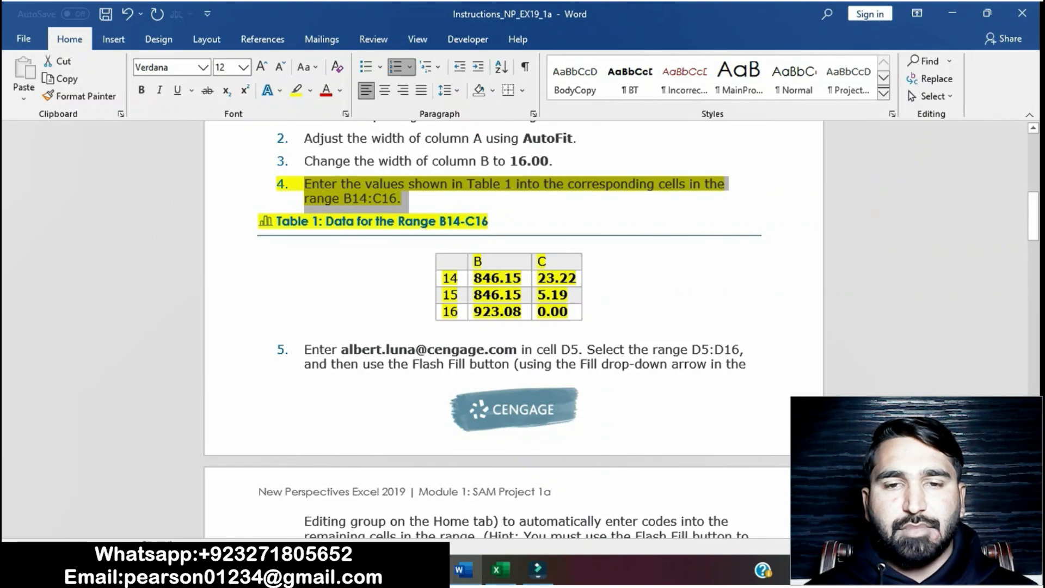
drag(381, 191, 442, 330)
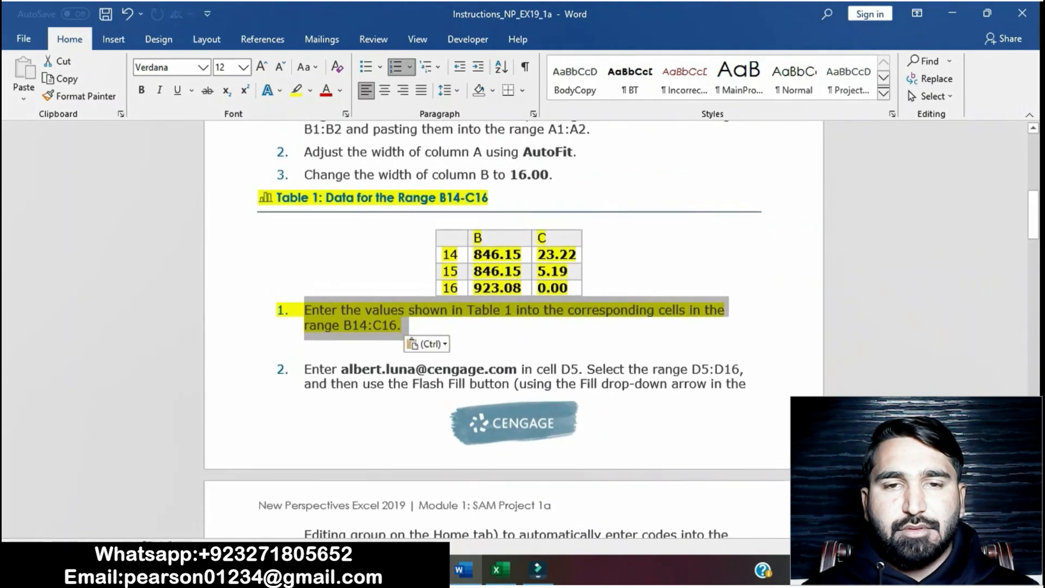
drag(277, 199, 495, 327)
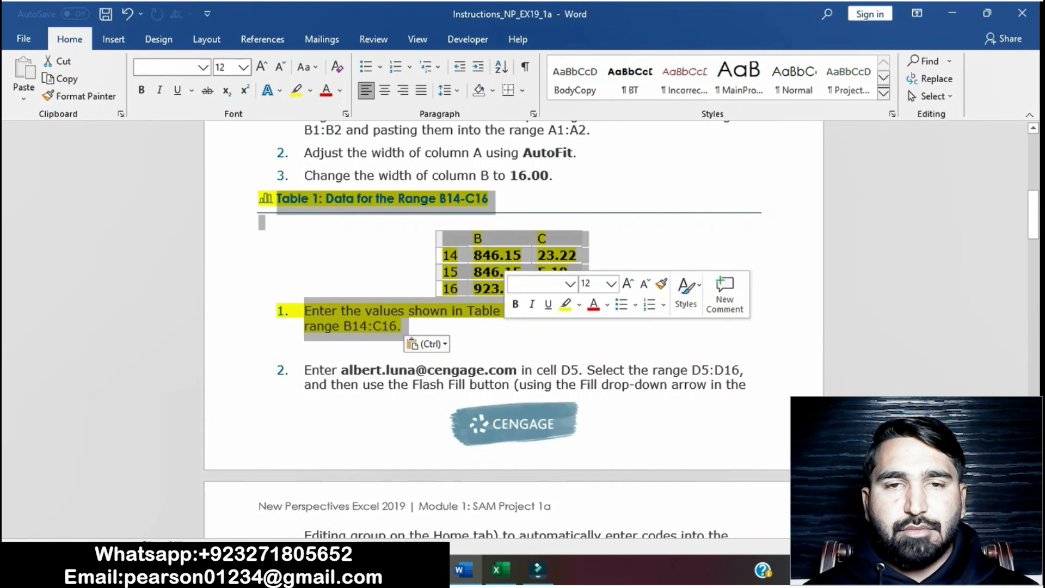
click(566, 304)
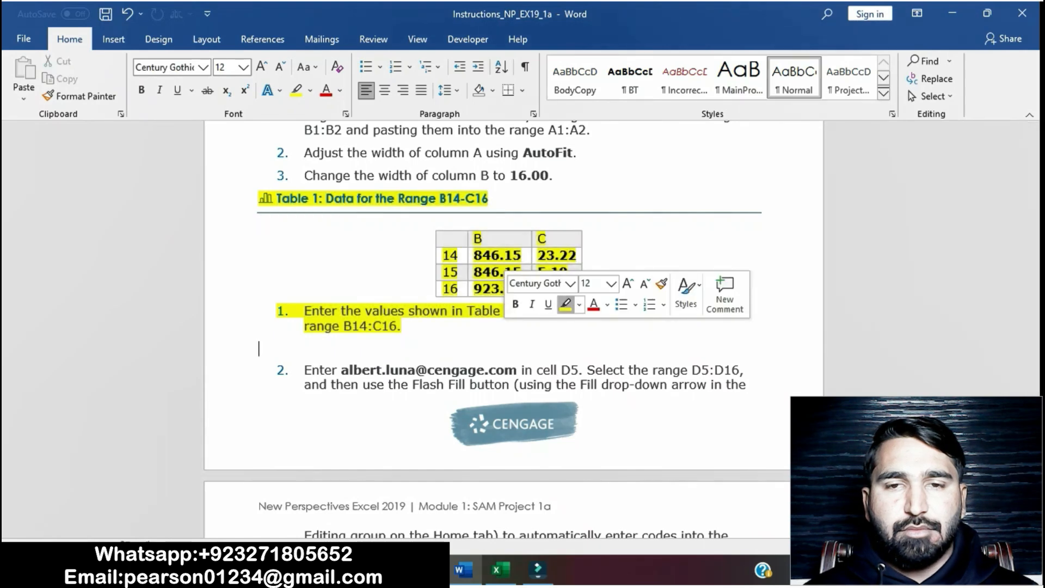
scroll(513, 329, down, 1)
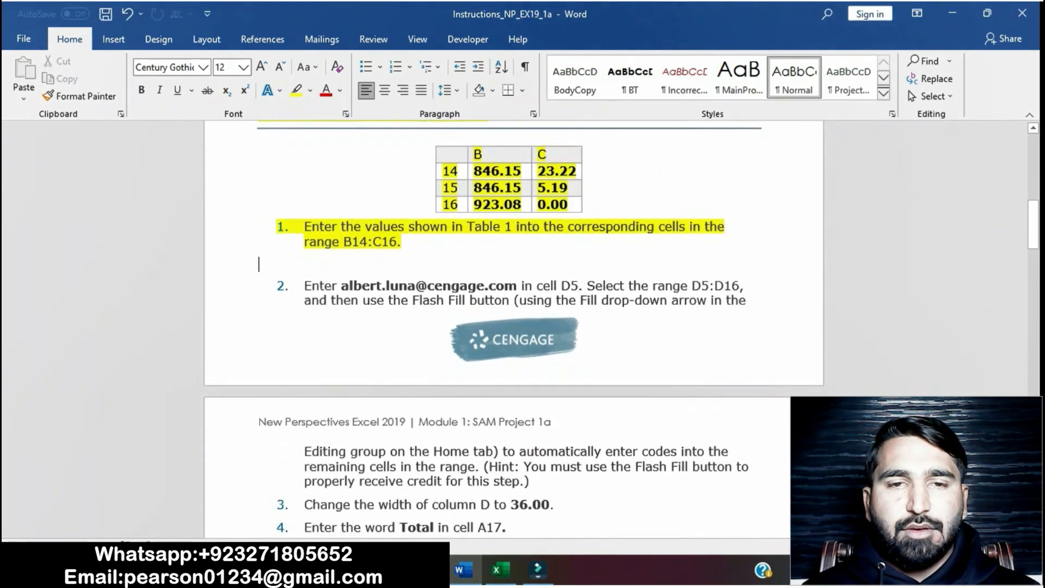
key(ctrl+z)
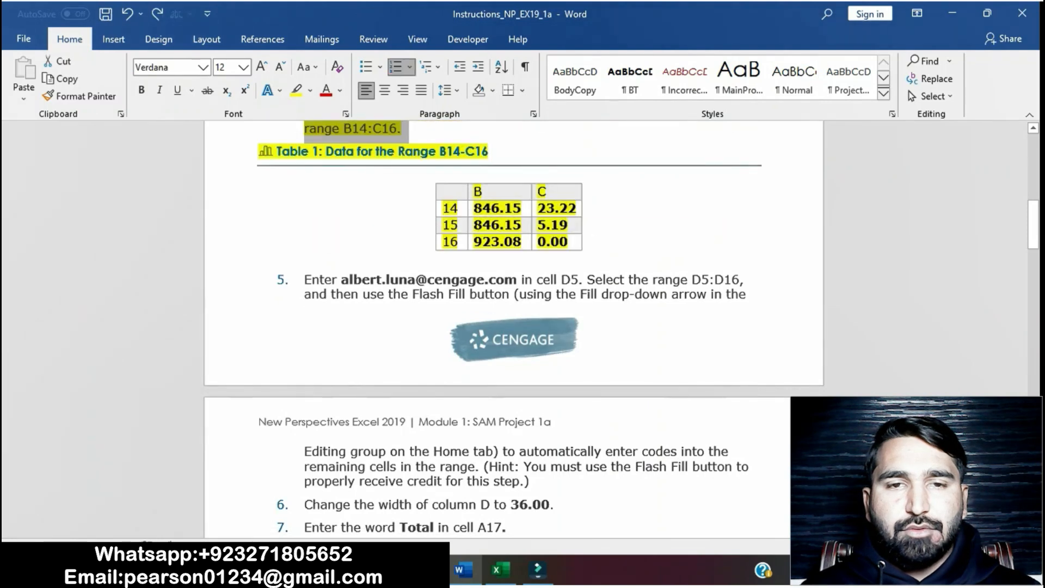
click(422, 293)
scroll(422, 294, up, 3)
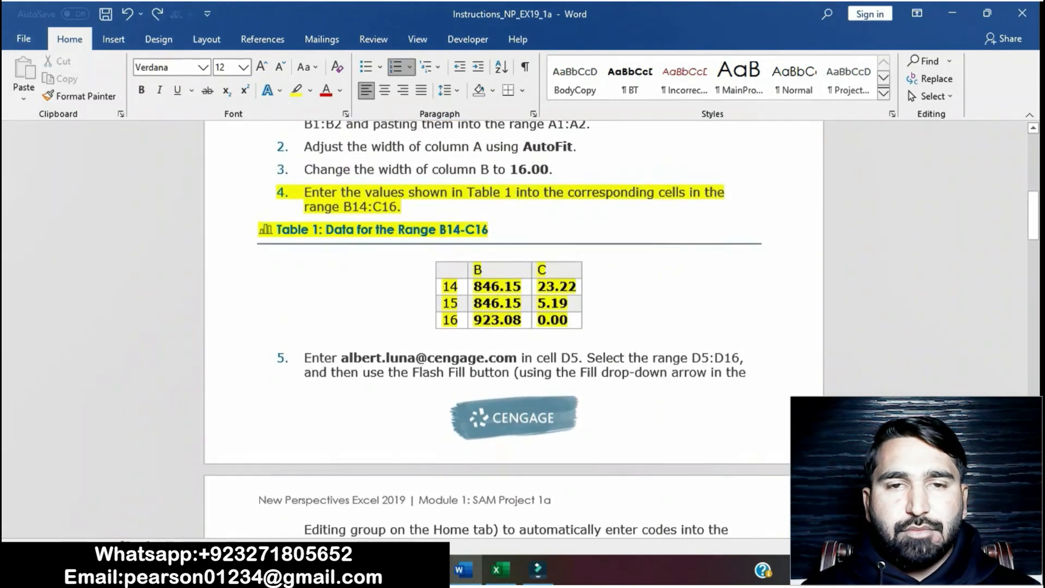
Step: Start entering the first employee's email address in cell D5 as instructed in step 5
drag(304, 192, 587, 333)
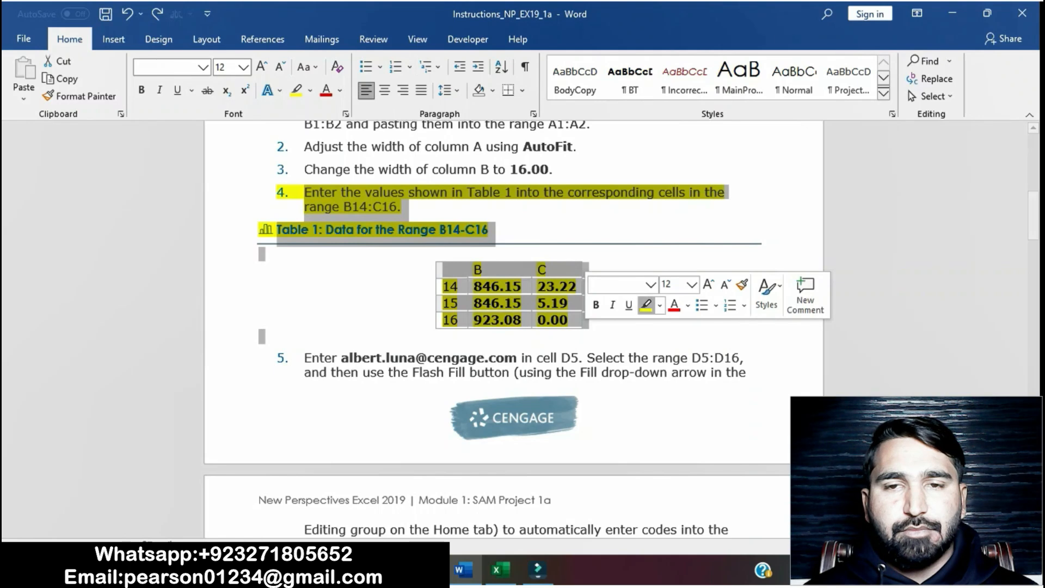
click(568, 320)
scroll(568, 320, down, 6)
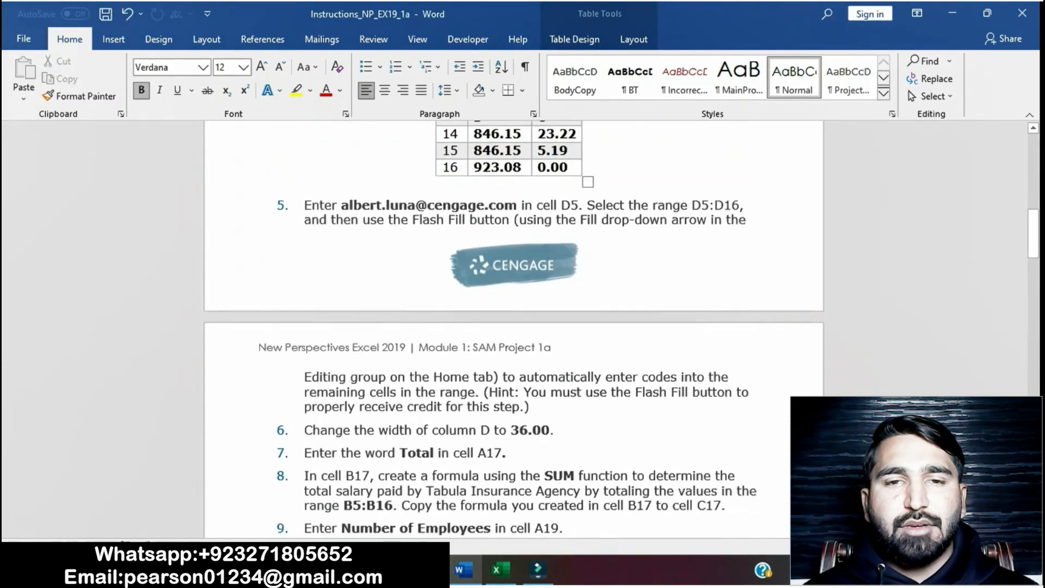
drag(304, 205, 536, 407)
click(617, 380)
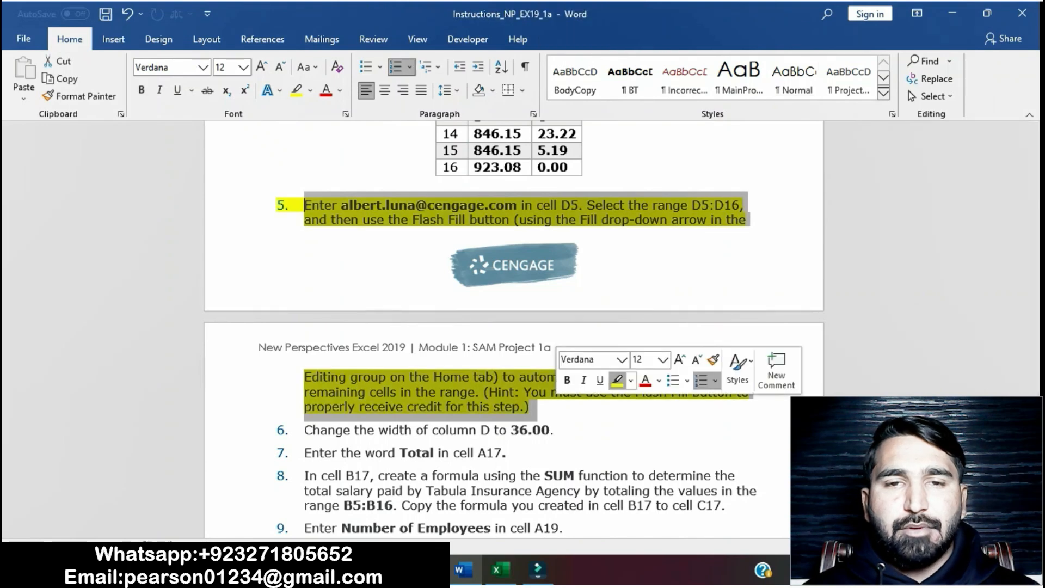
click(304, 429)
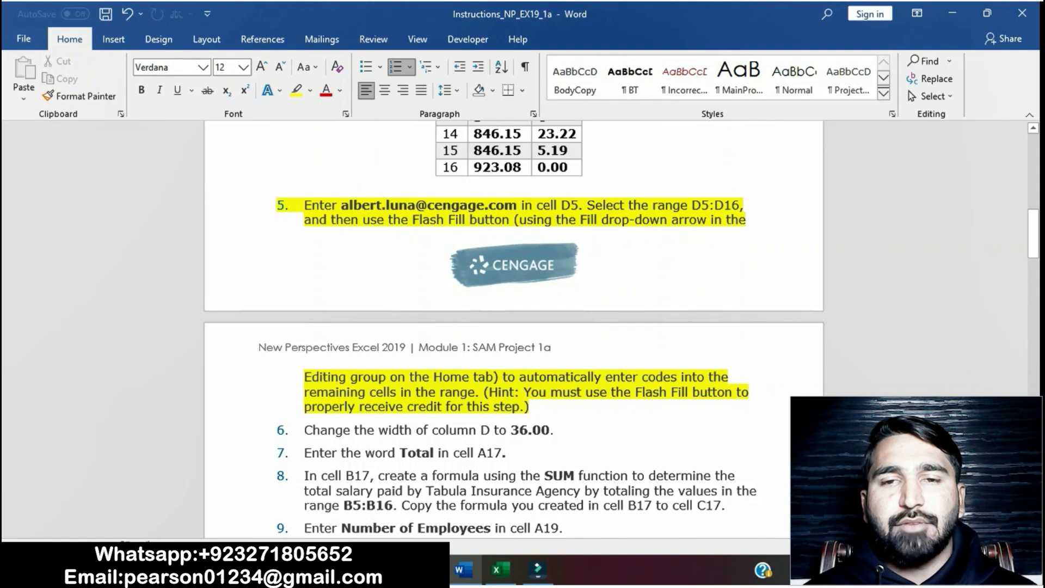
click(496, 568)
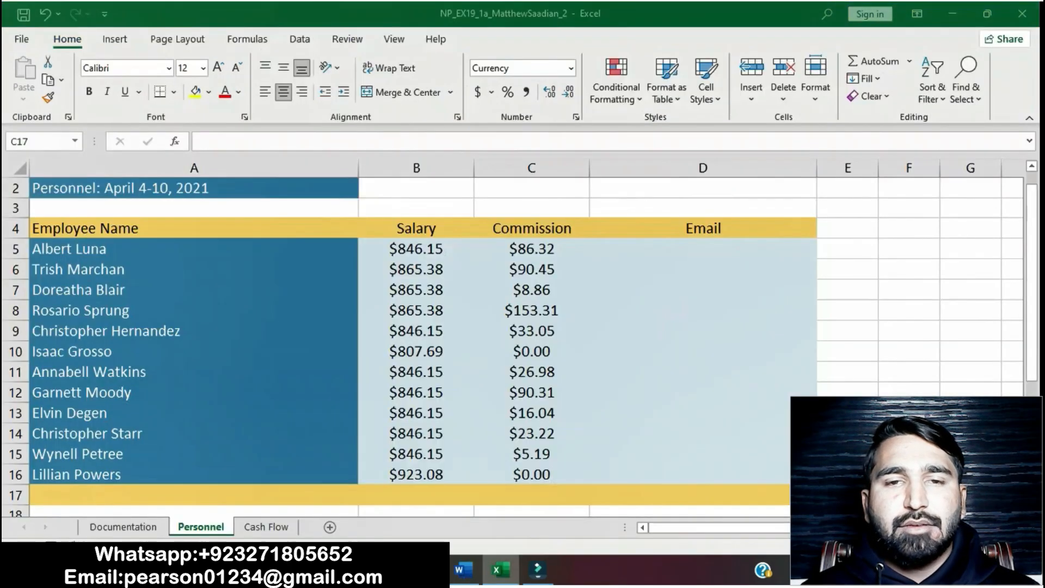
click(703, 248)
double_click(703, 248)
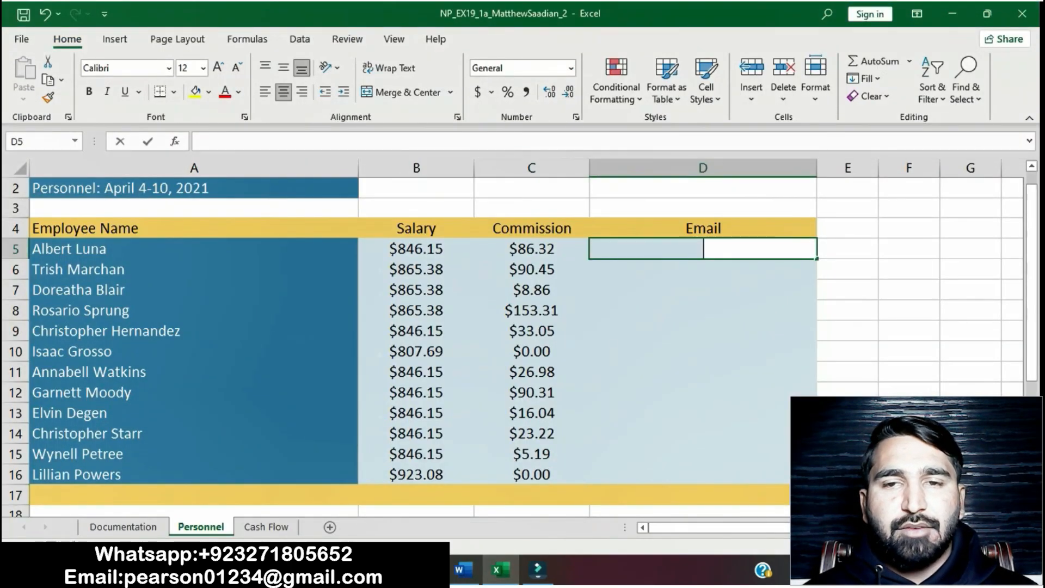
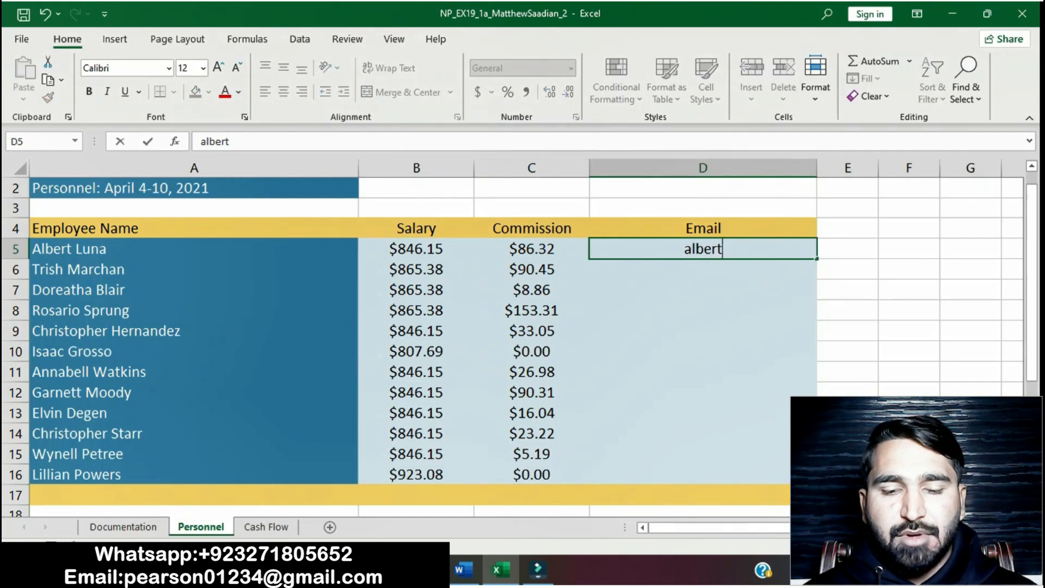
click(463, 569)
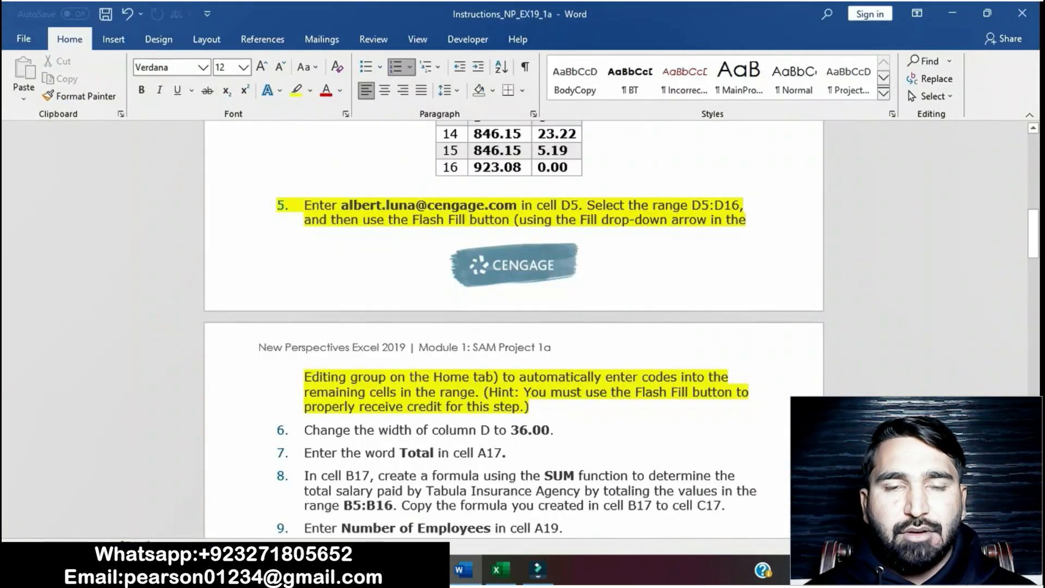
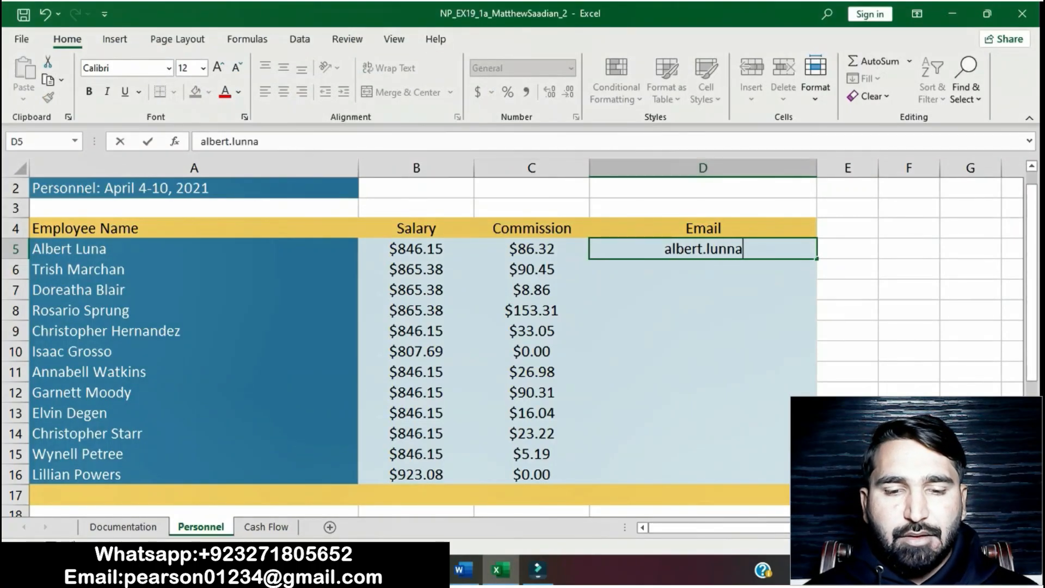
Step: Correct the mistyped surname and finish the email address in cell D5
key(alt+Tab)
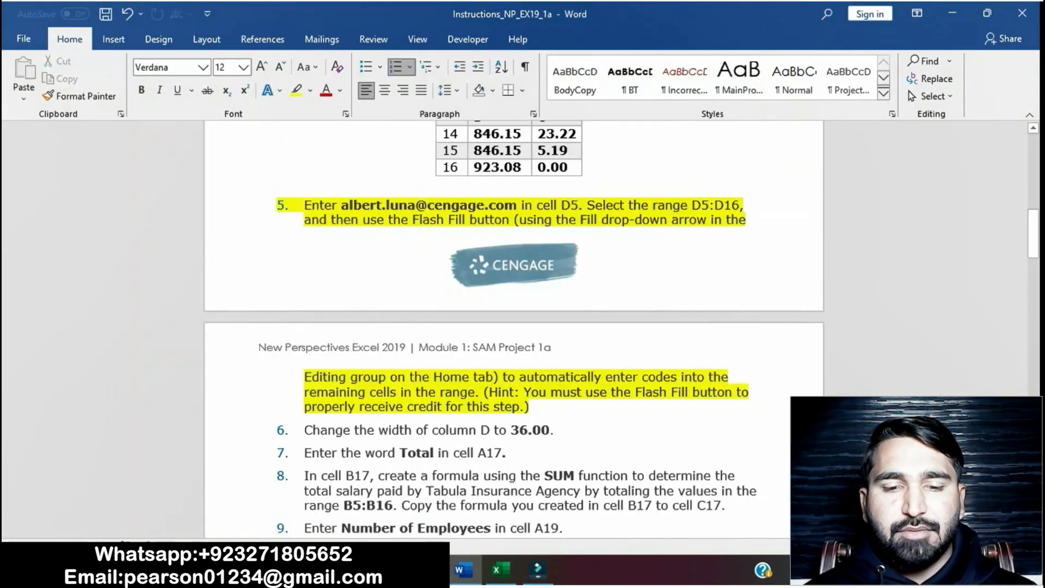
key(alt+Tab)
key(BackSpace)
key(BackSpace)
key(alt+Tab)
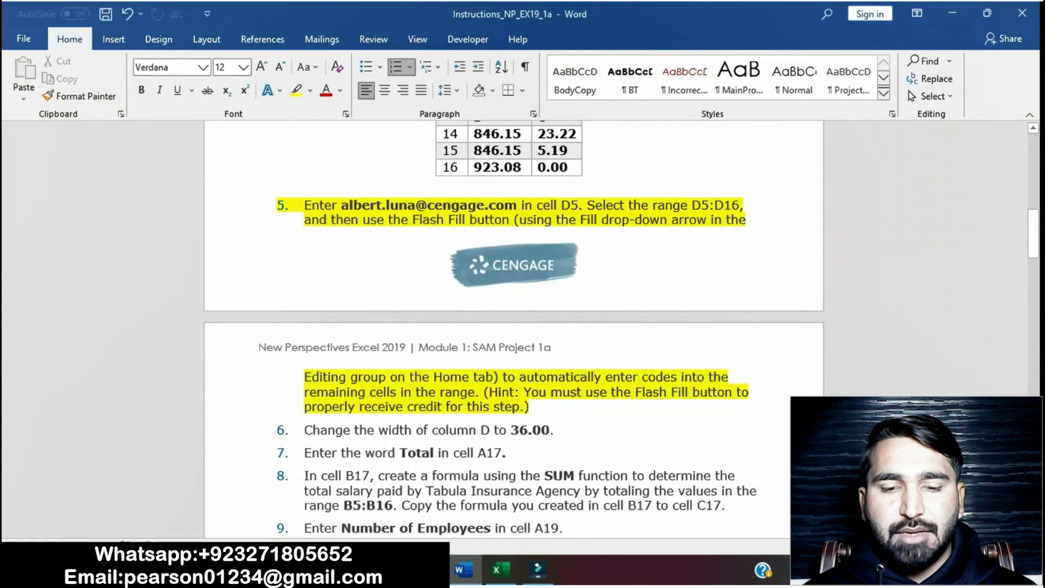
key(alt+Tab)
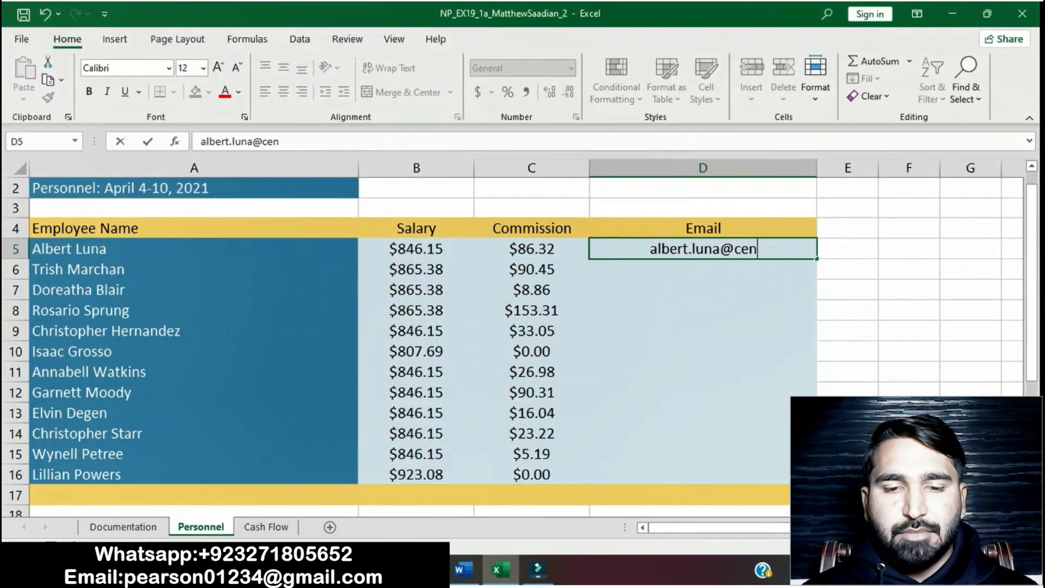
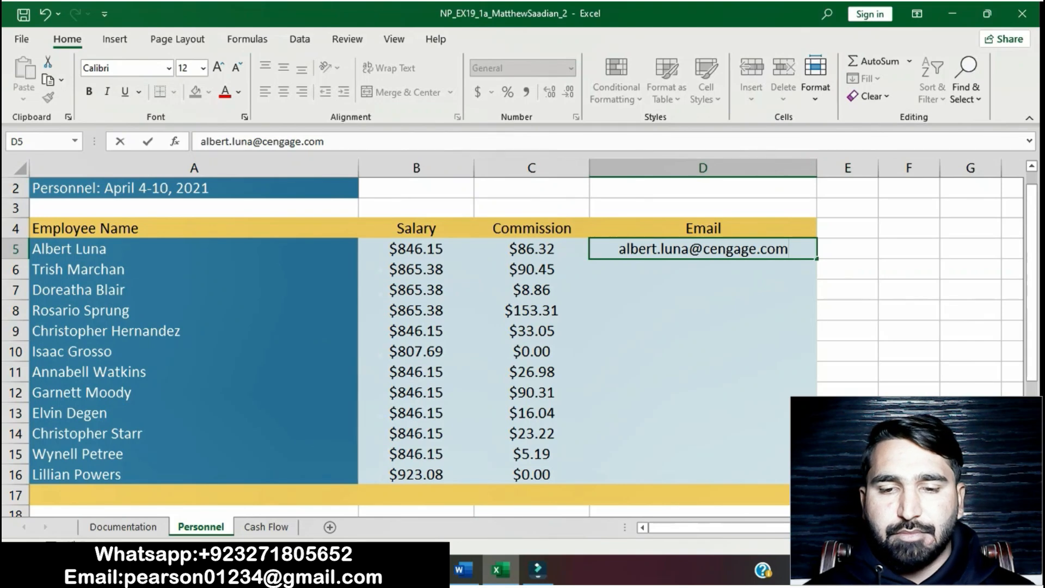
key(Return)
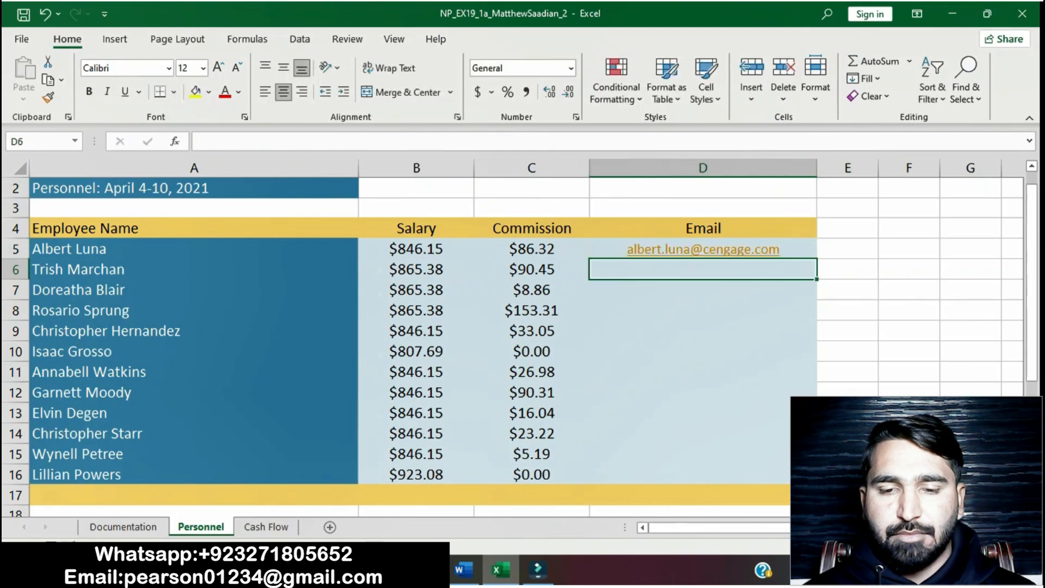
key(Up)
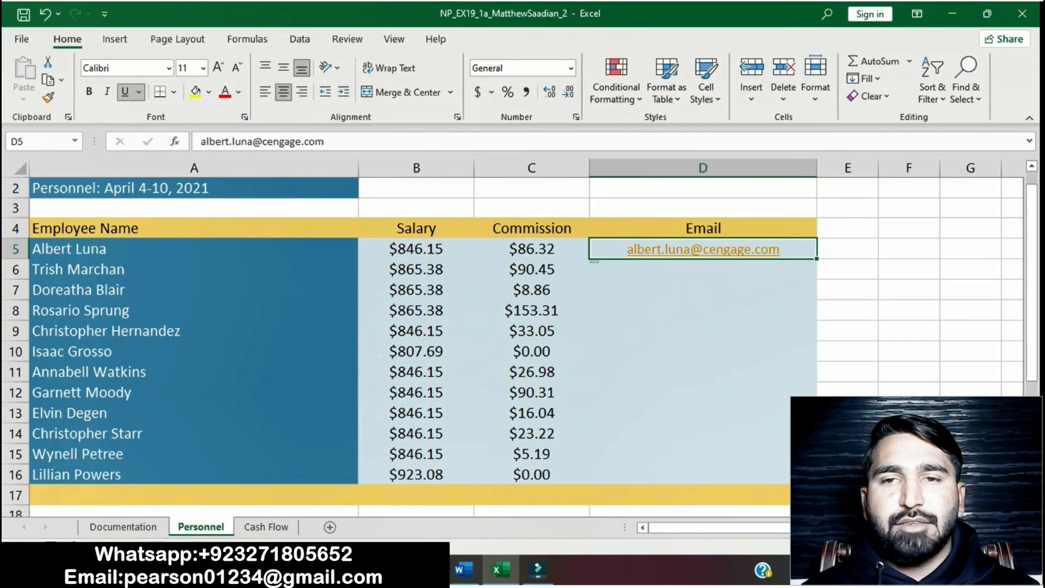
Step: Use Flash Fill to complete the email addresses for the range D5:D16, then return to the instructions
click(463, 570)
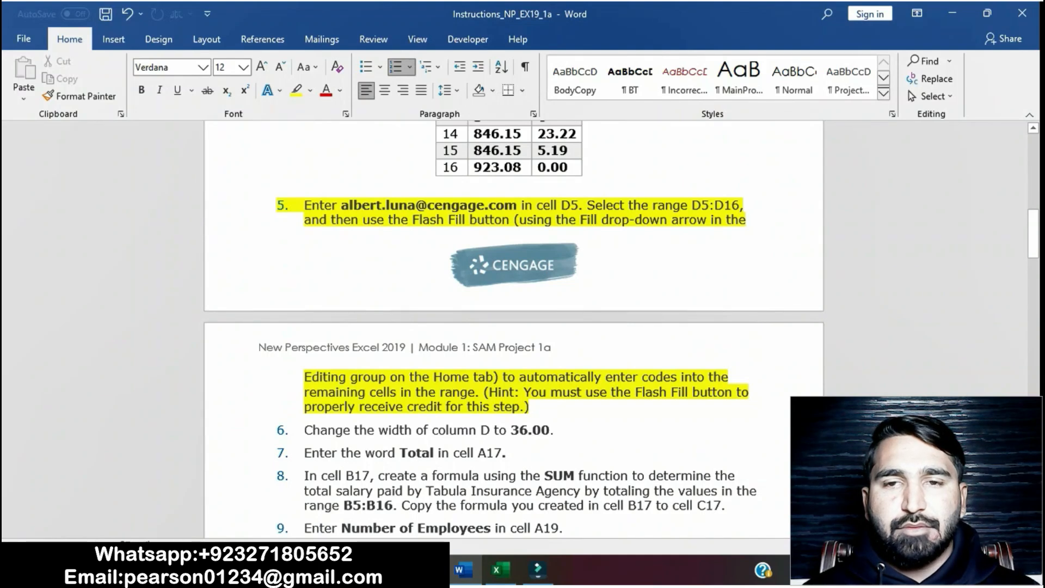
drag(303, 205, 529, 406)
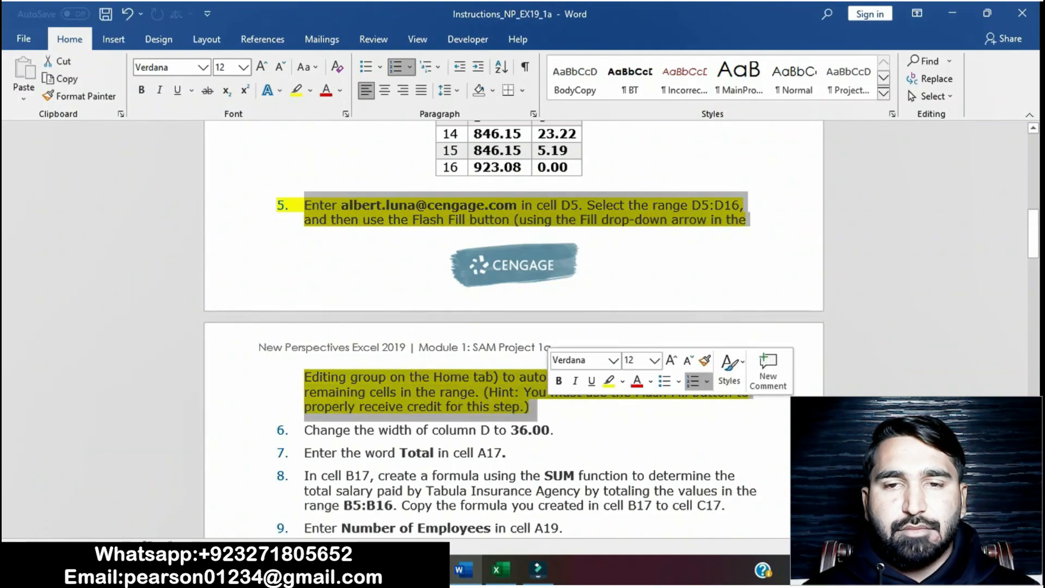
click(529, 407)
scroll(529, 406, down, 1)
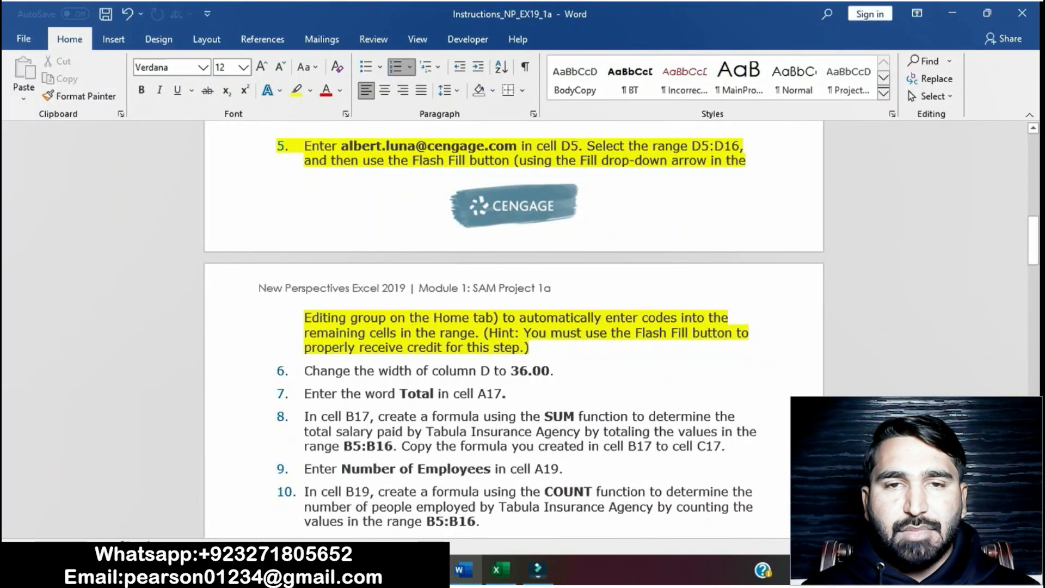
drag(524, 333, 653, 353)
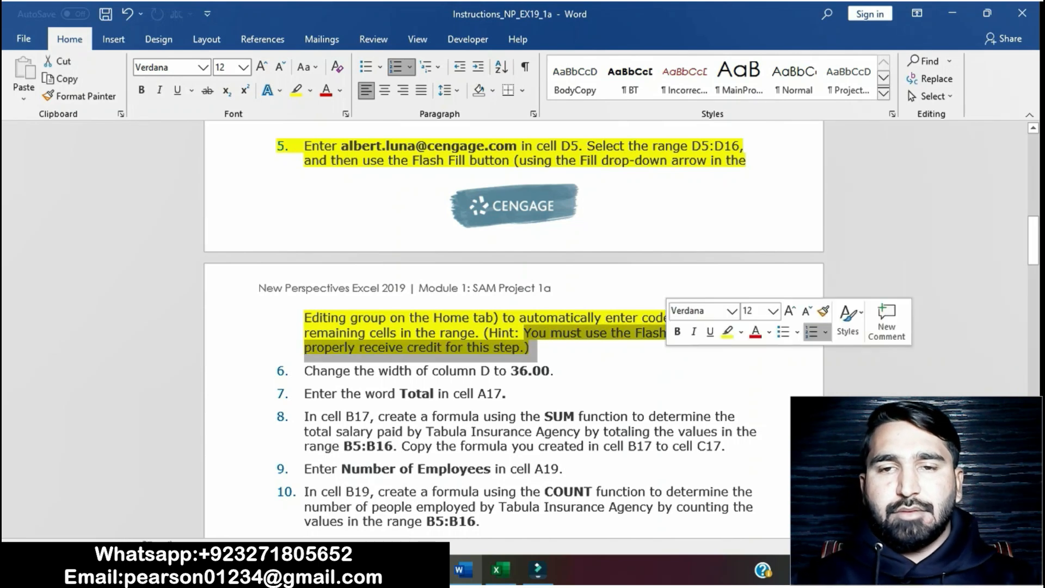
click(496, 569)
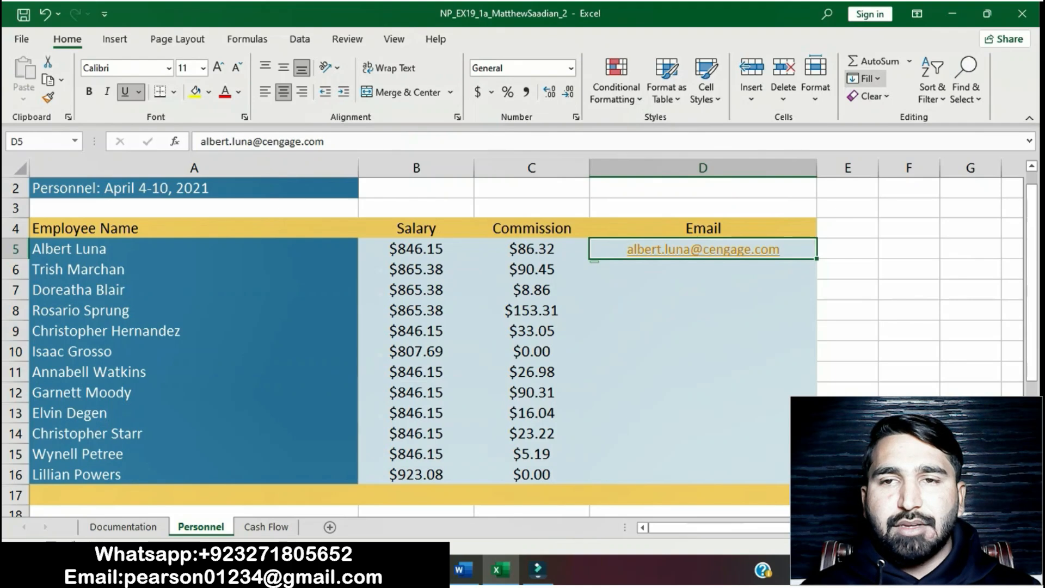
click(865, 78)
click(891, 249)
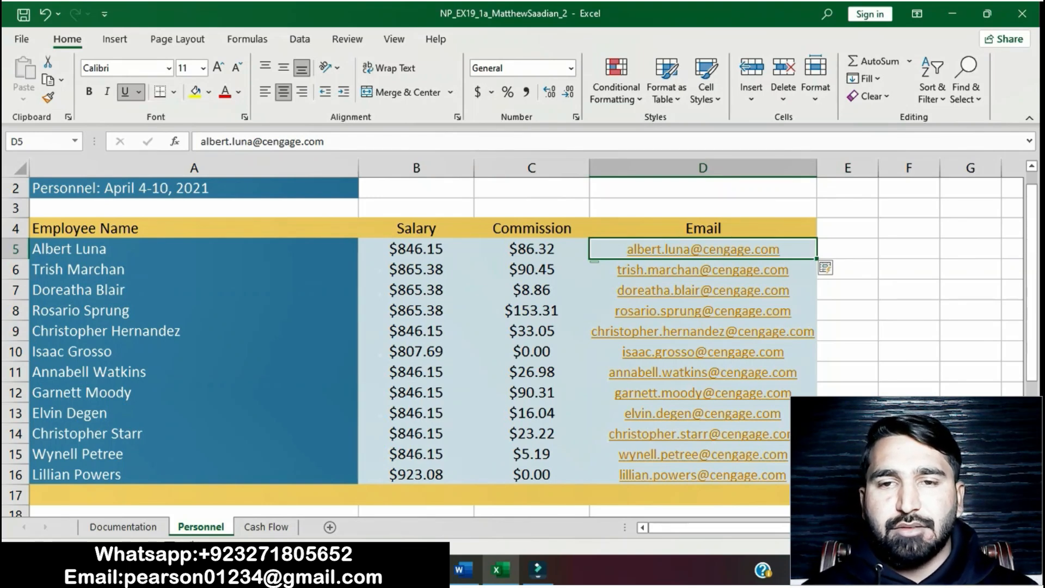
click(464, 570)
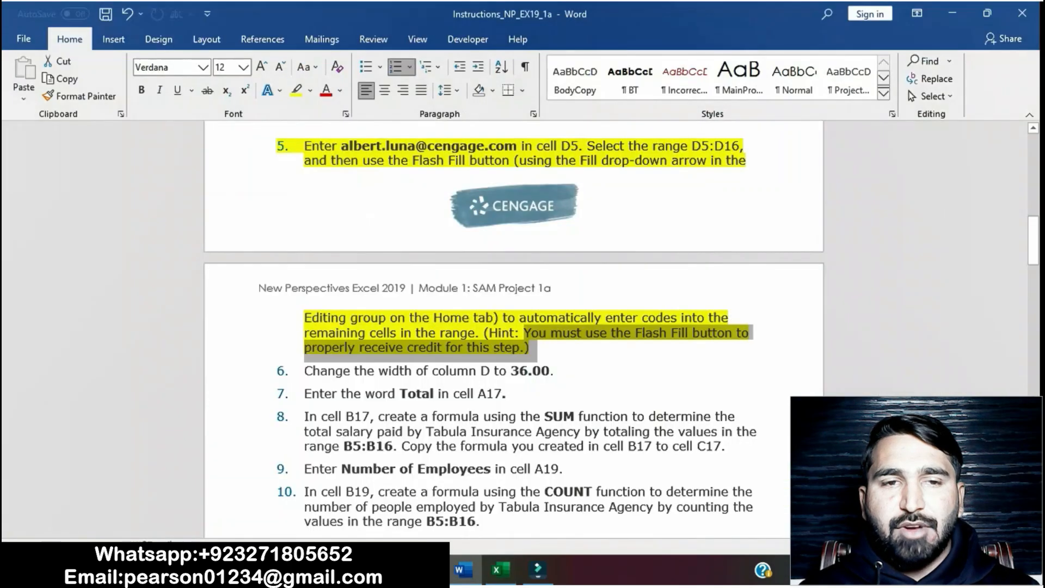
click(443, 318)
scroll(443, 318, up, 1)
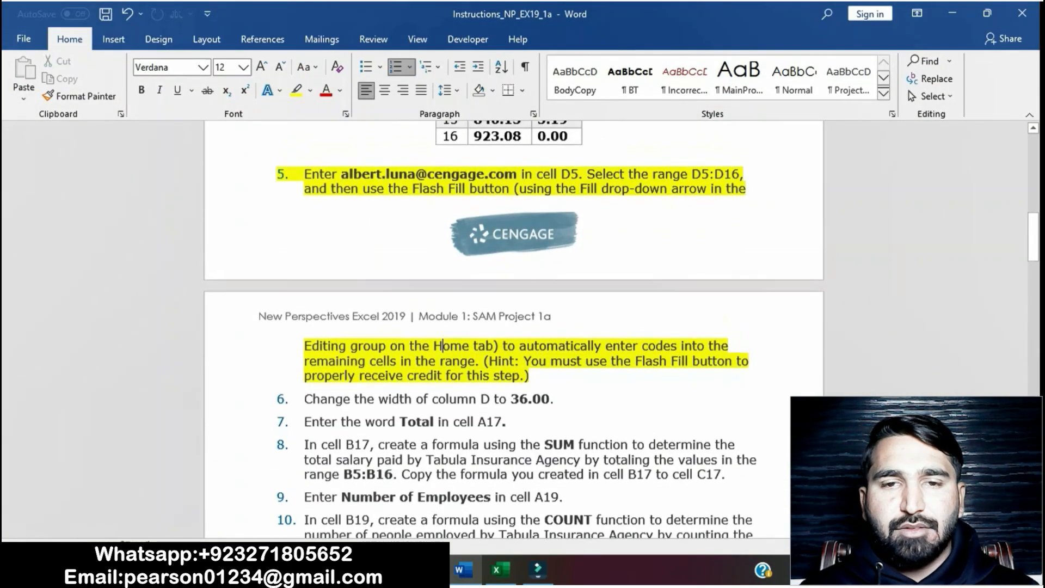
Step: Remove the yellow highlight from instruction step 5 in the Word instructions
drag(303, 189, 536, 376)
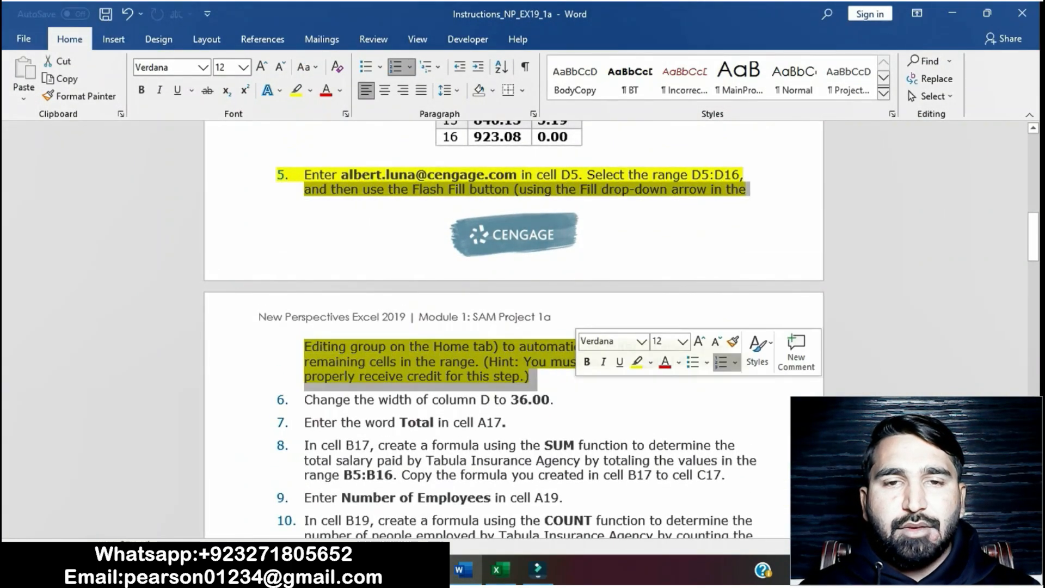
drag(305, 174, 534, 376)
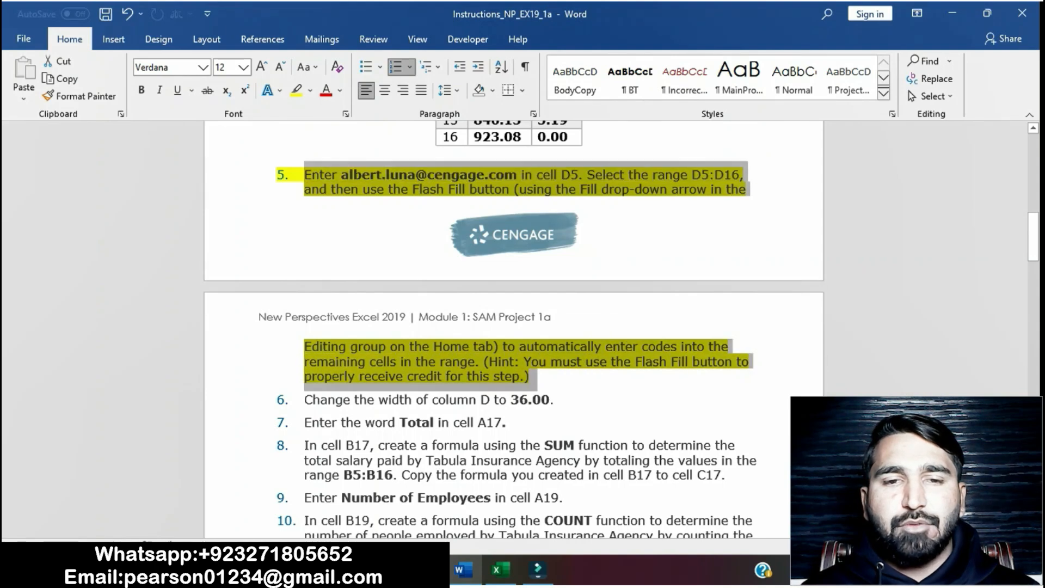
click(305, 399)
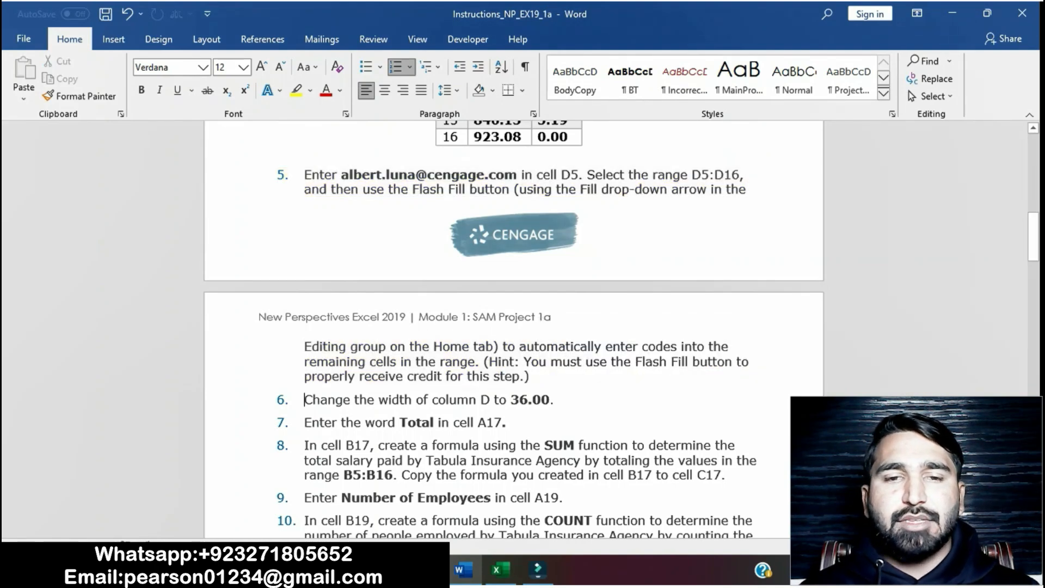
Step: Highlight instruction step 6 about changing column D's width to 36.00
scroll(514, 326, down, 3)
drag(305, 266, 560, 266)
click(617, 245)
click(430, 289)
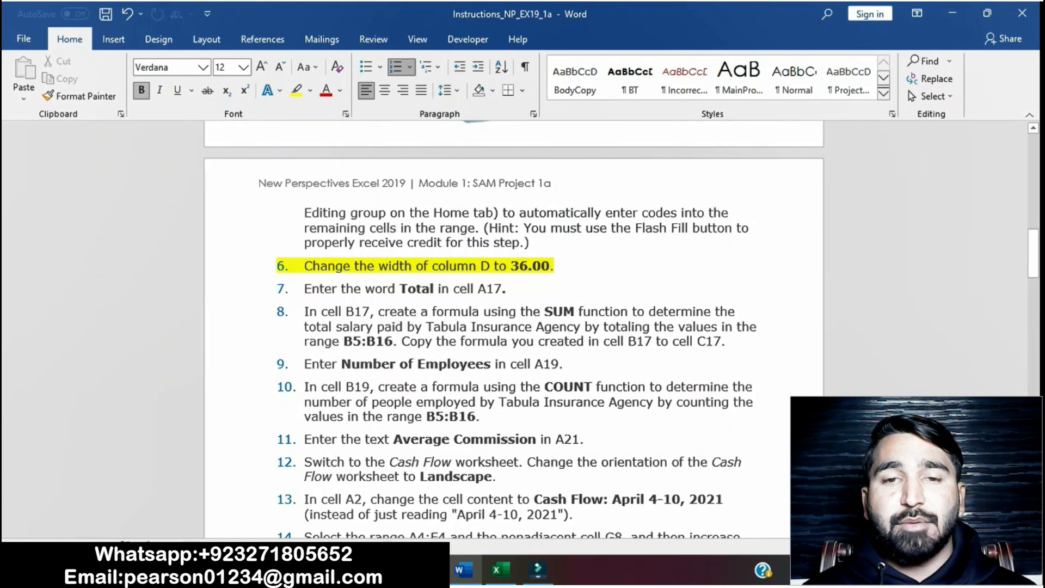
Step: Switch to the workbook and set the width of column D to 36
key(alt+Tab)
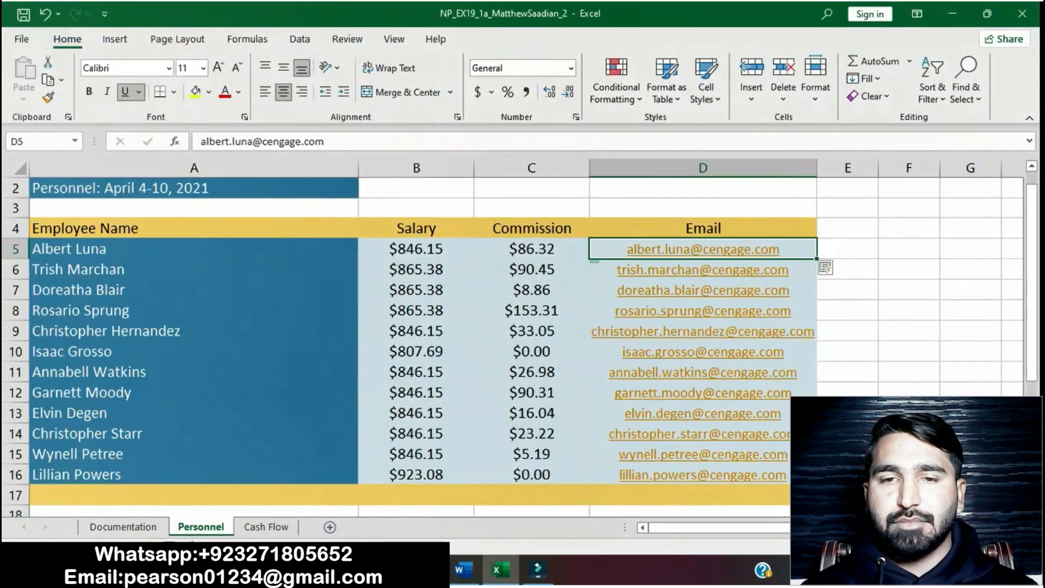
click(688, 168)
right_click(688, 170)
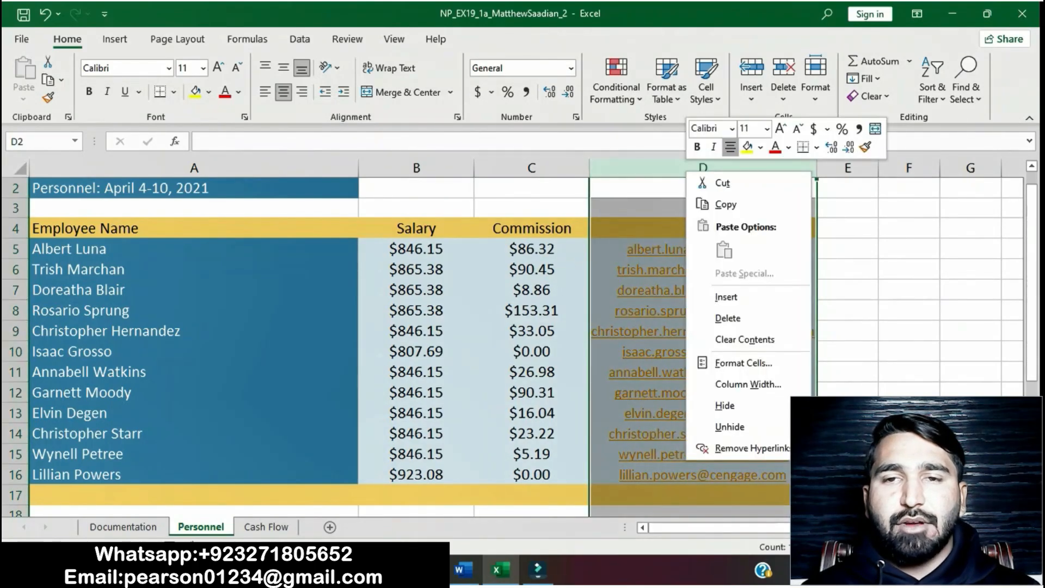
click(748, 384)
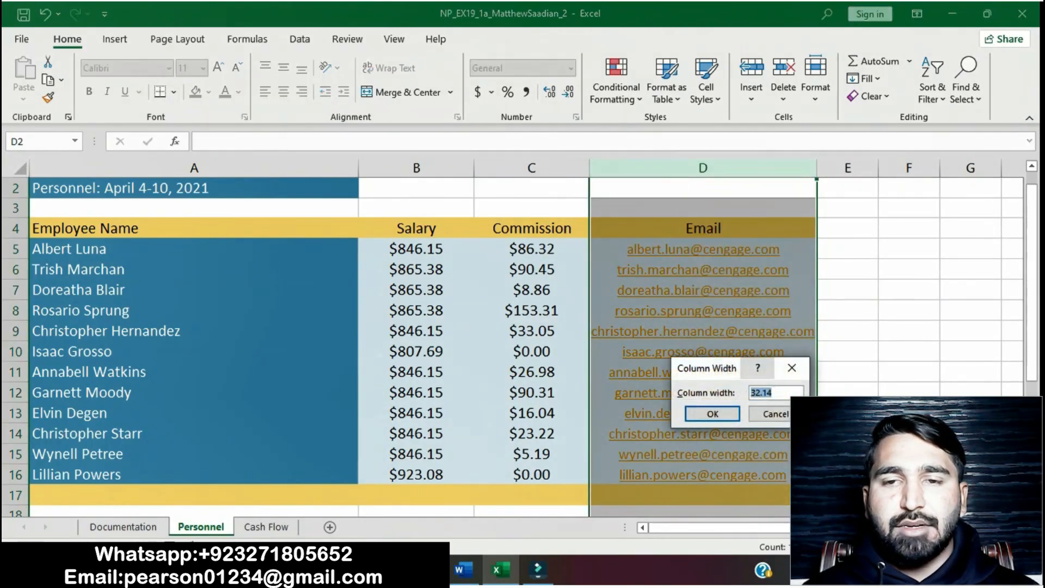
text(36)
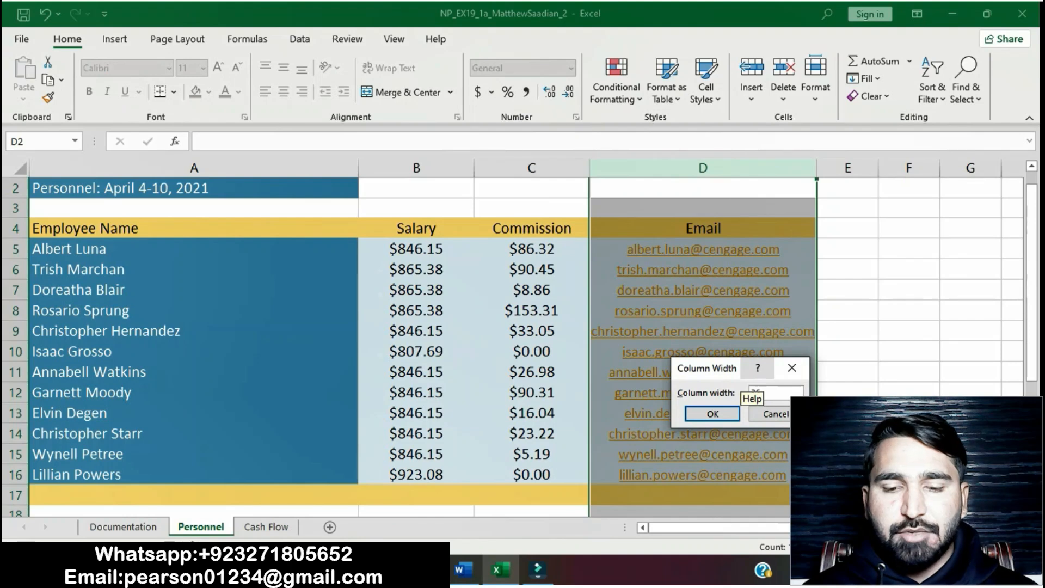
click(712, 414)
click(874, 434)
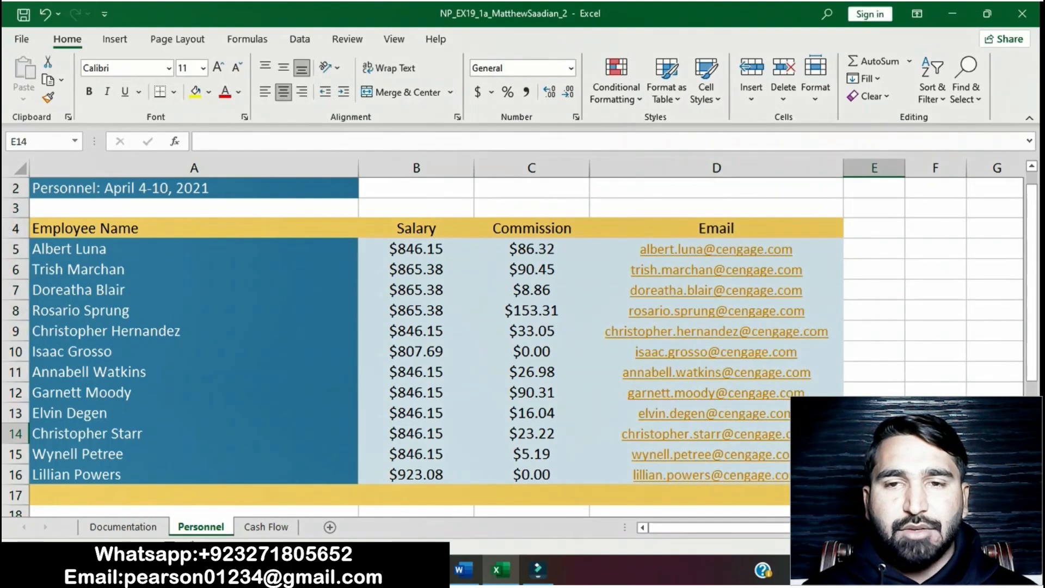
Step: Remove the highlight from instruction step 6 in the instructions document
click(463, 570)
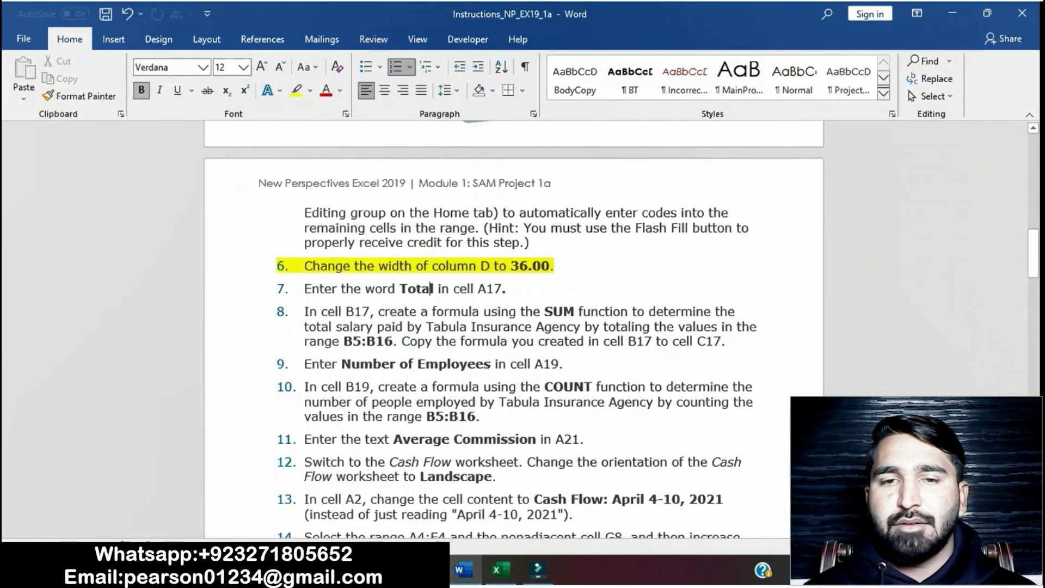
drag(305, 266, 561, 267)
click(620, 241)
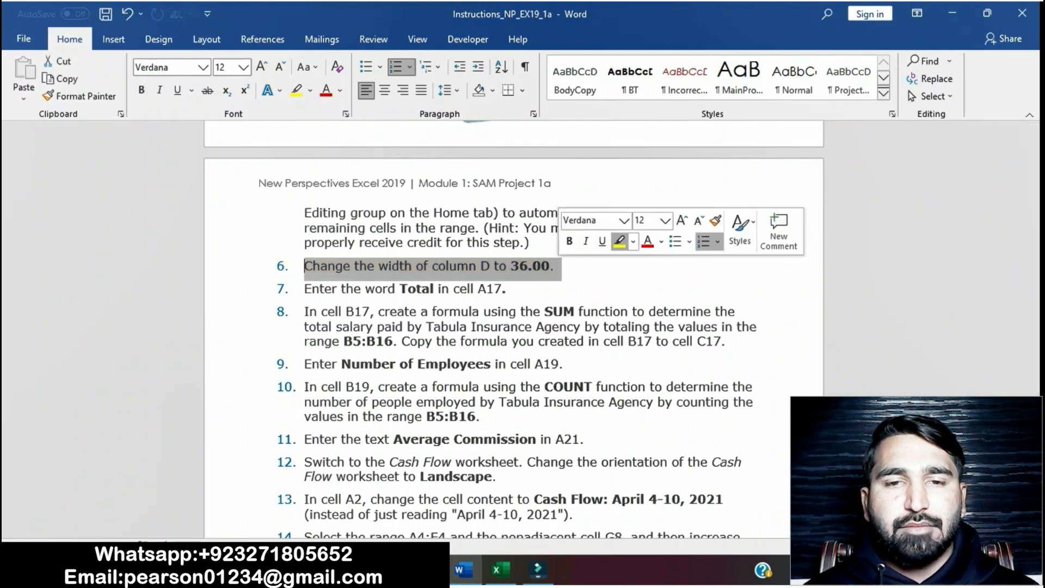
scroll(514, 329, down, 1)
scroll(514, 329, down, 1)
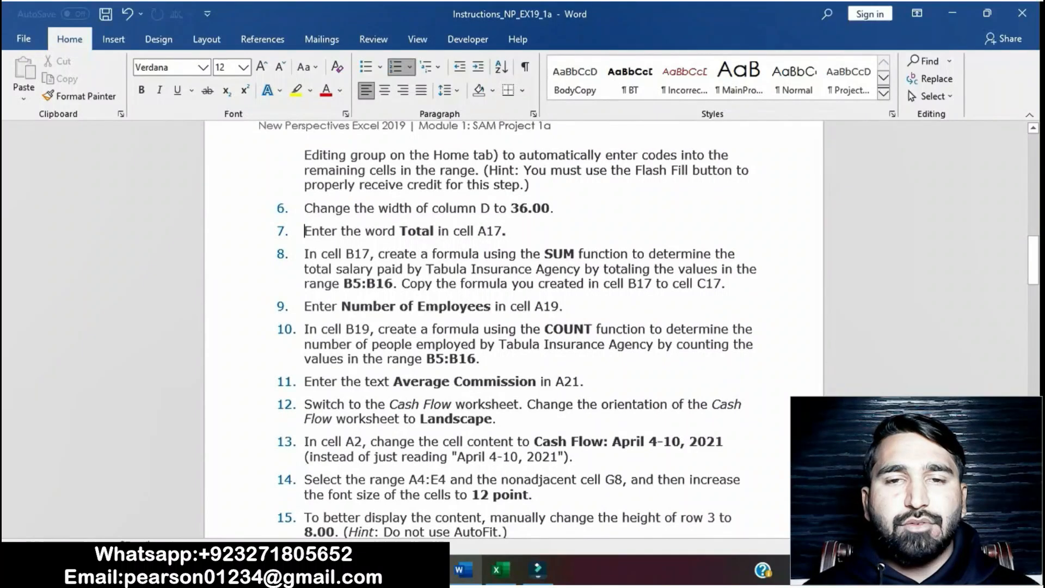
Step: Highlight instruction step 7 about entering Total in cell A17
drag(305, 230, 515, 233)
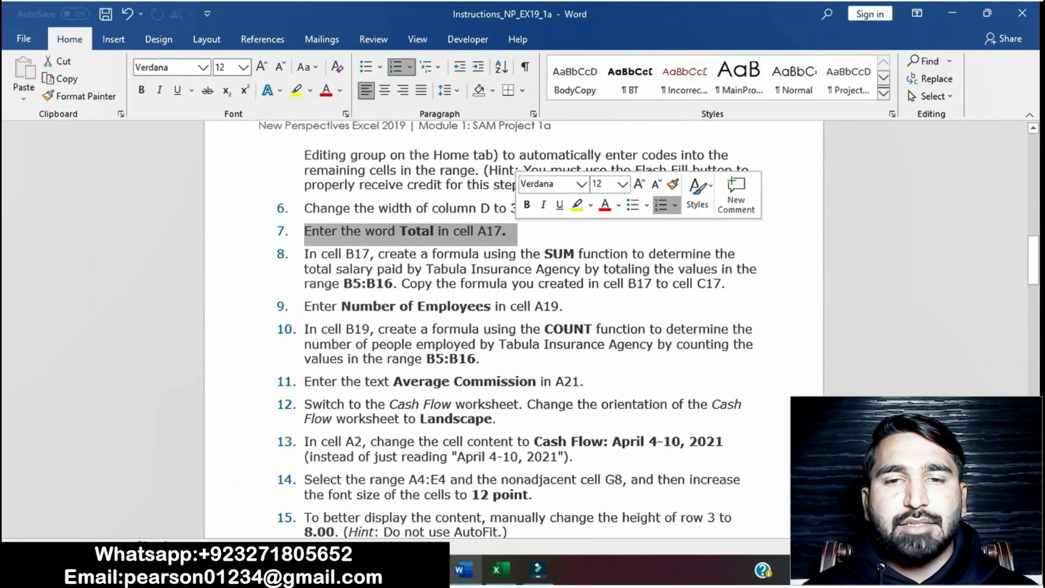
click(577, 204)
click(478, 231)
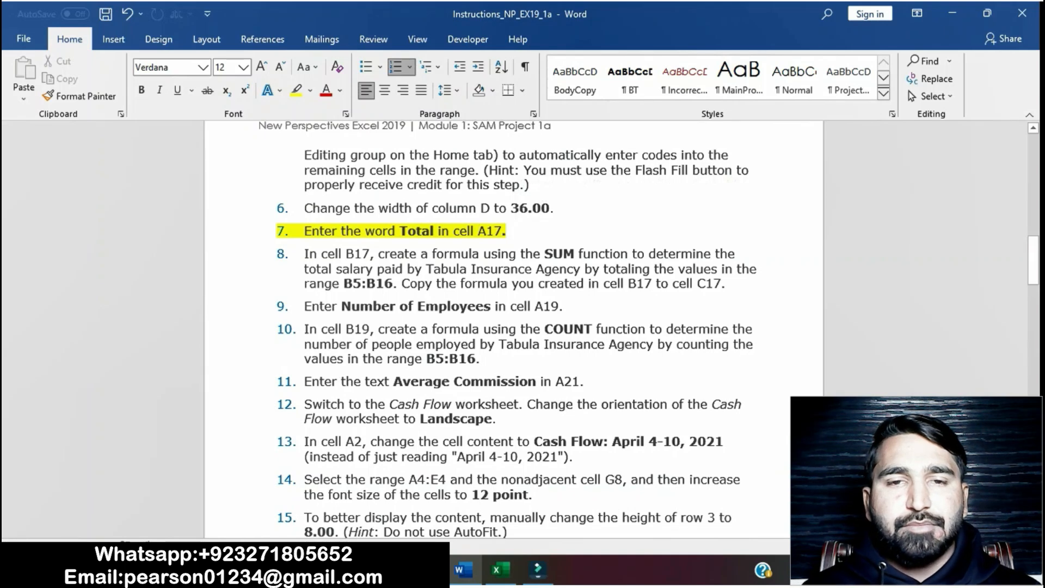
Step: Enter the word Total in cell A17 of the Personnel worksheet
scroll(514, 326, down, 3)
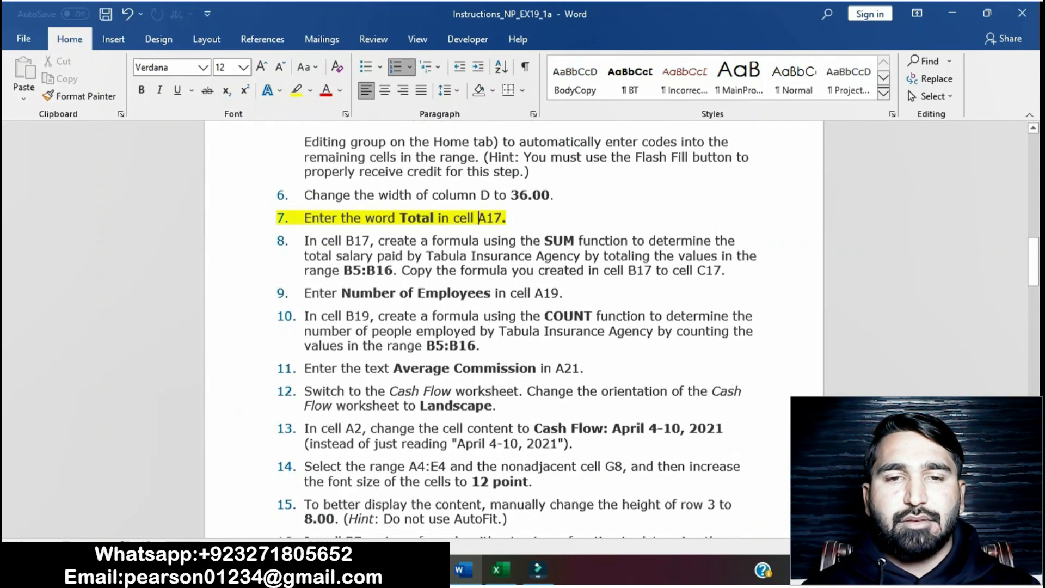
scroll(514, 326, up, 2)
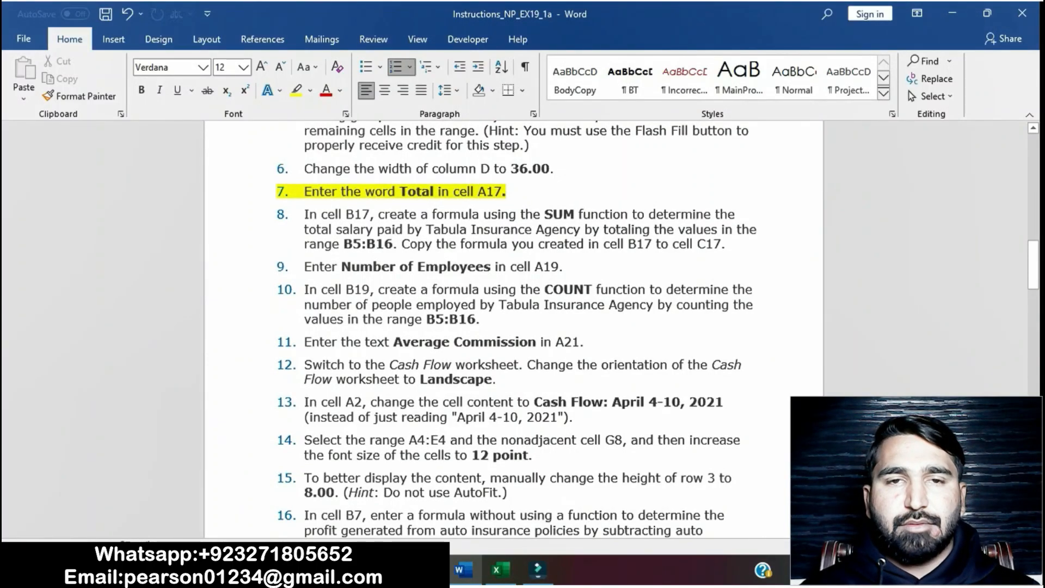
click(500, 569)
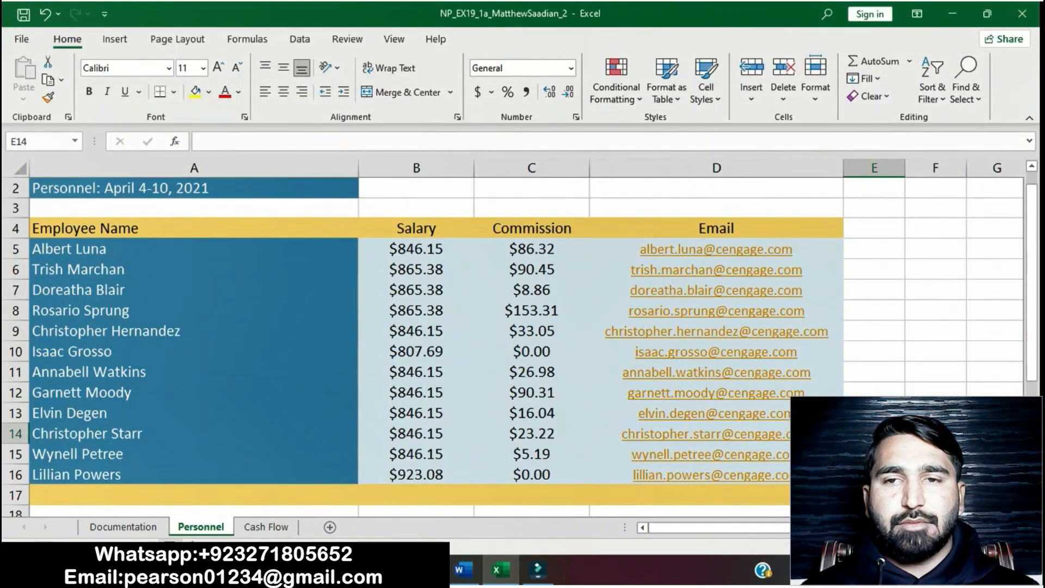
click(130, 495)
double_click(163, 495)
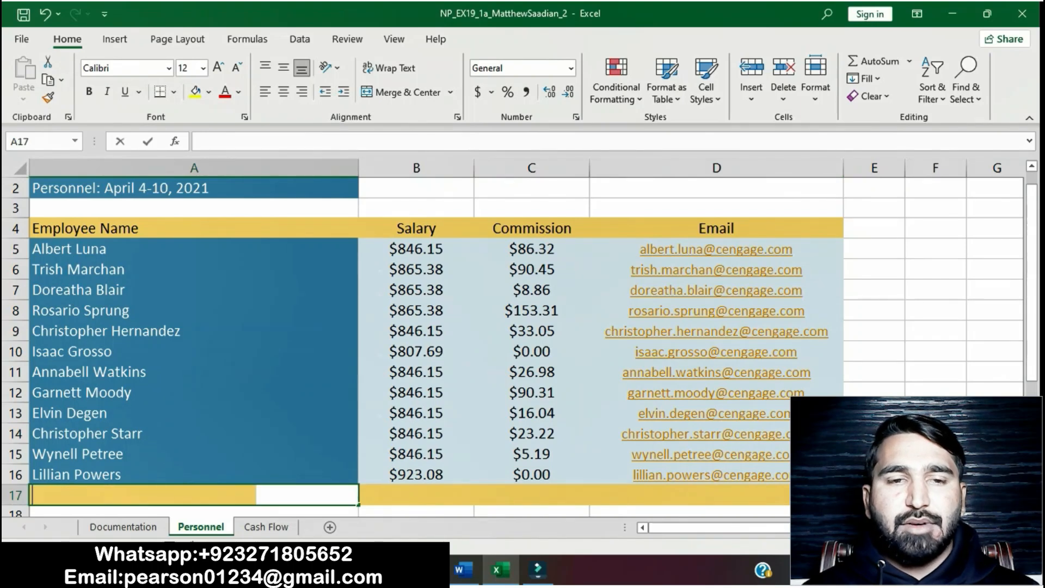
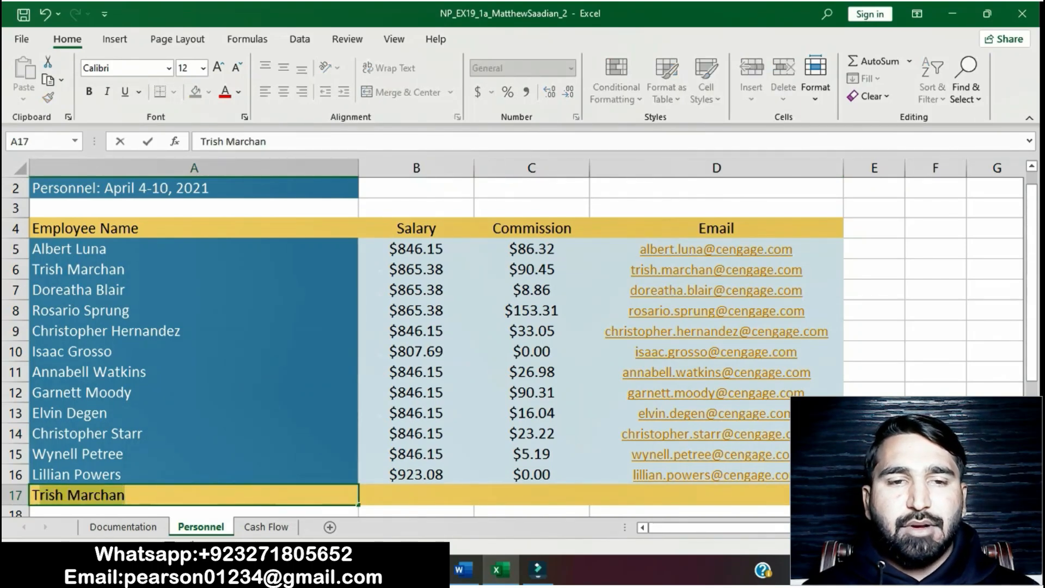
text(otal)
key(ctrl+Return)
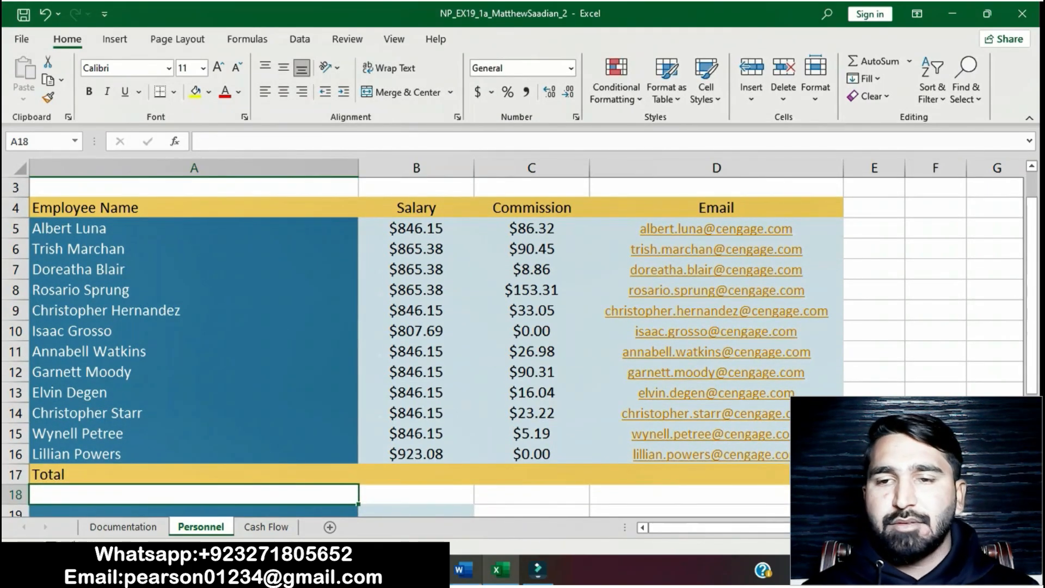
Step: Remove the highlight from instruction step 7 in the instructions document
key(alt+Tab)
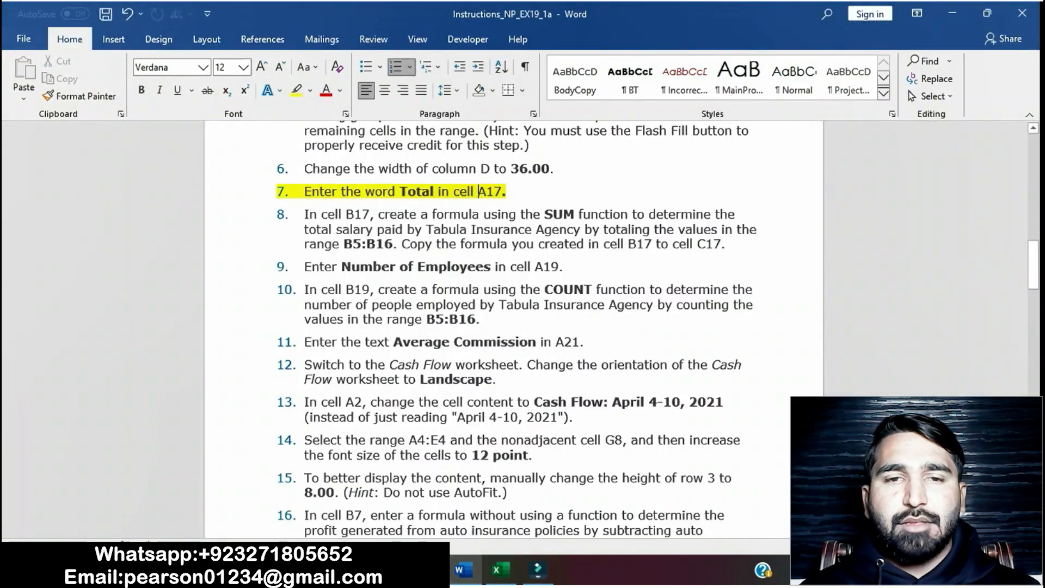
drag(305, 191, 514, 193)
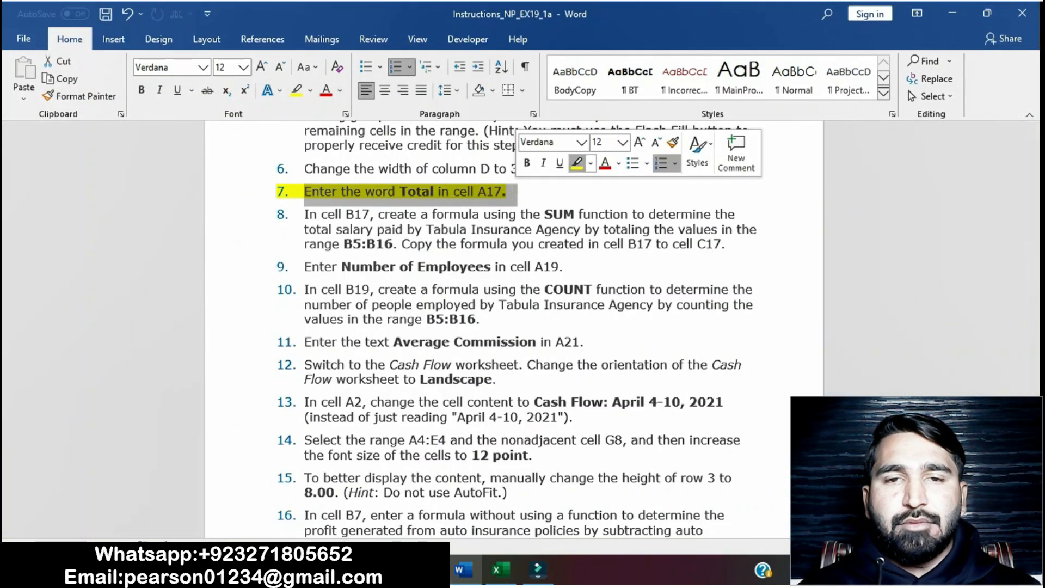
click(577, 163)
click(588, 218)
Step: Highlight instruction step 8 about the SUM formula in cell B17
scroll(587, 218, down, 1)
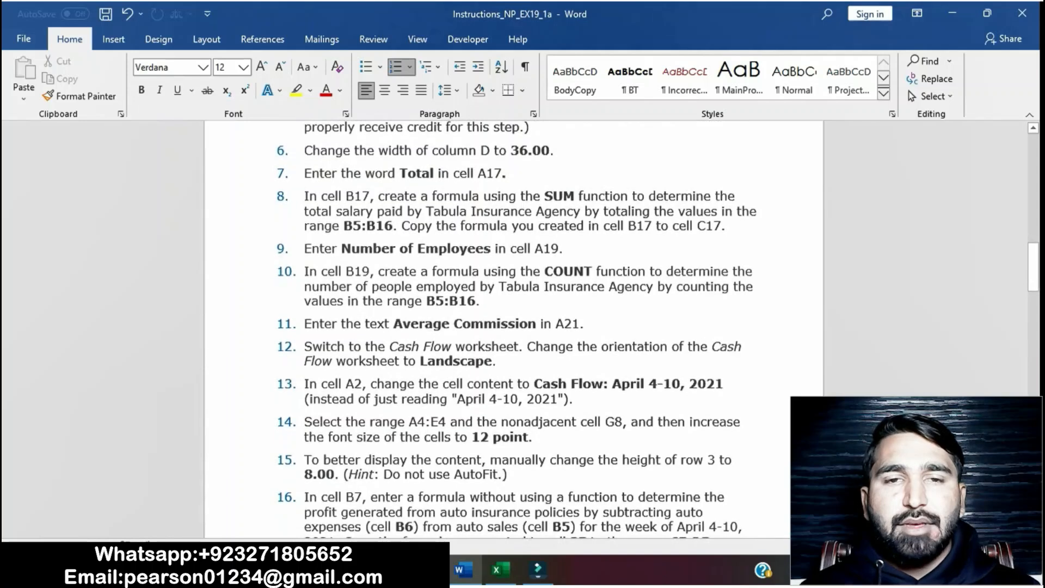
drag(305, 196, 732, 226)
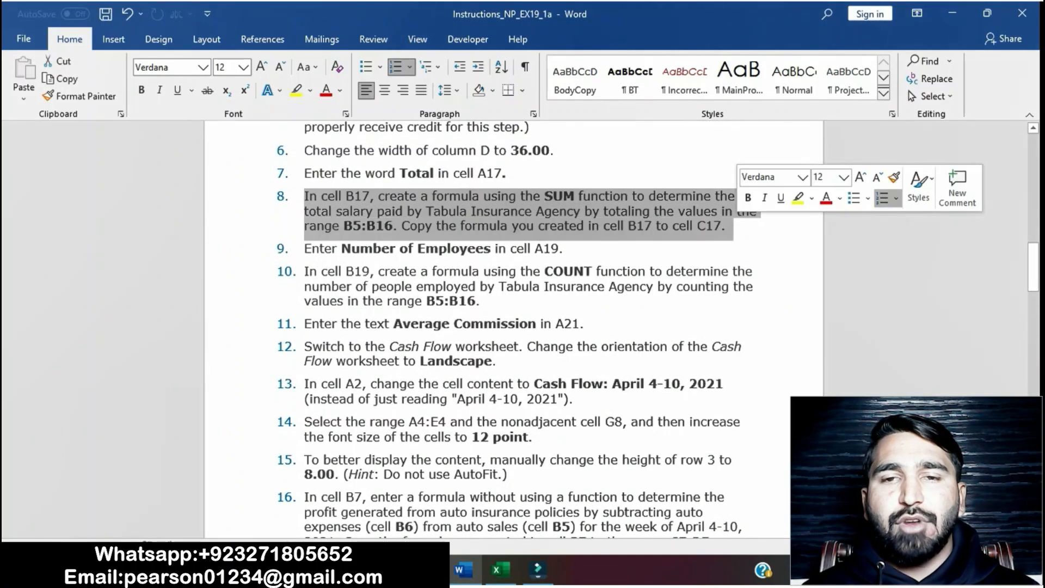
click(797, 197)
click(304, 248)
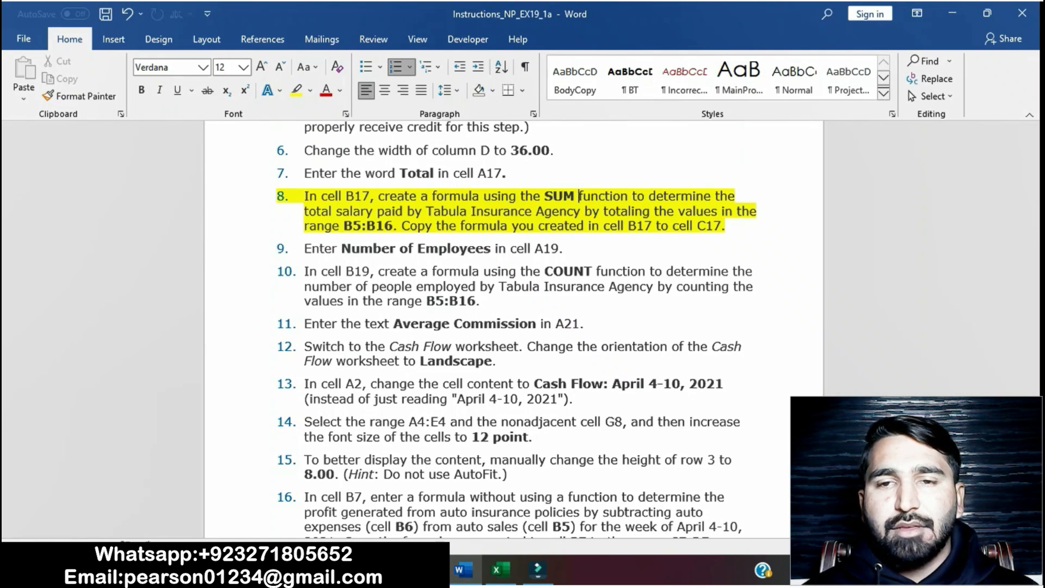
Step: In cell B17, enter a SUM formula totalling the salaries in B5:B16
drag(304, 196, 396, 227)
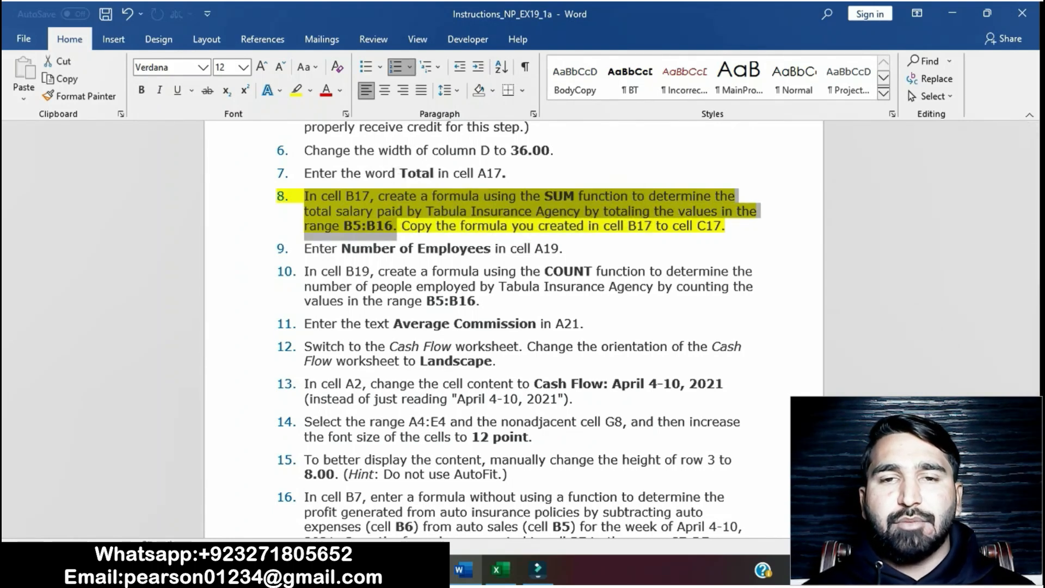
click(496, 569)
double_click(417, 474)
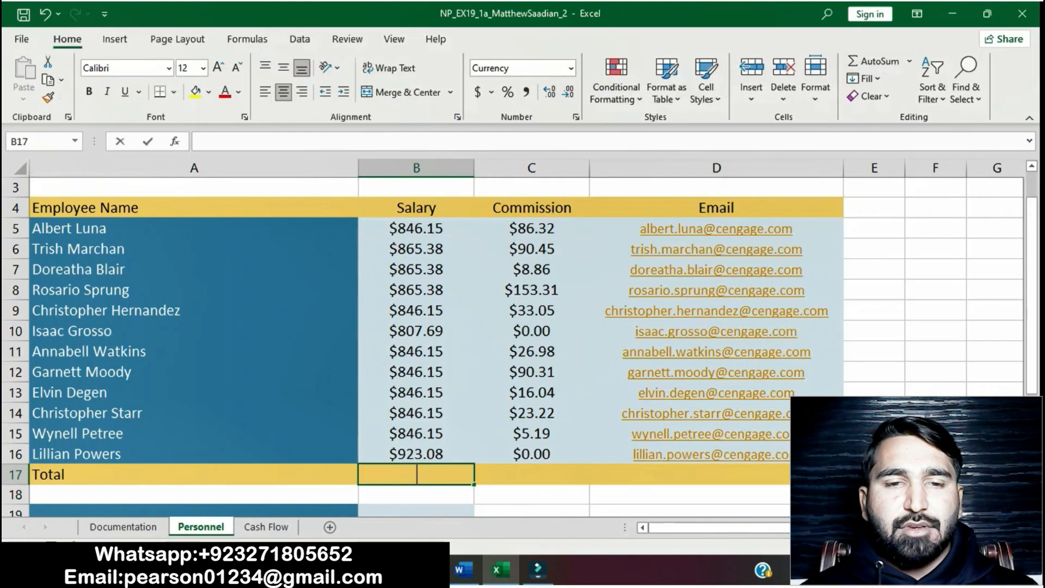
text(=SUM)
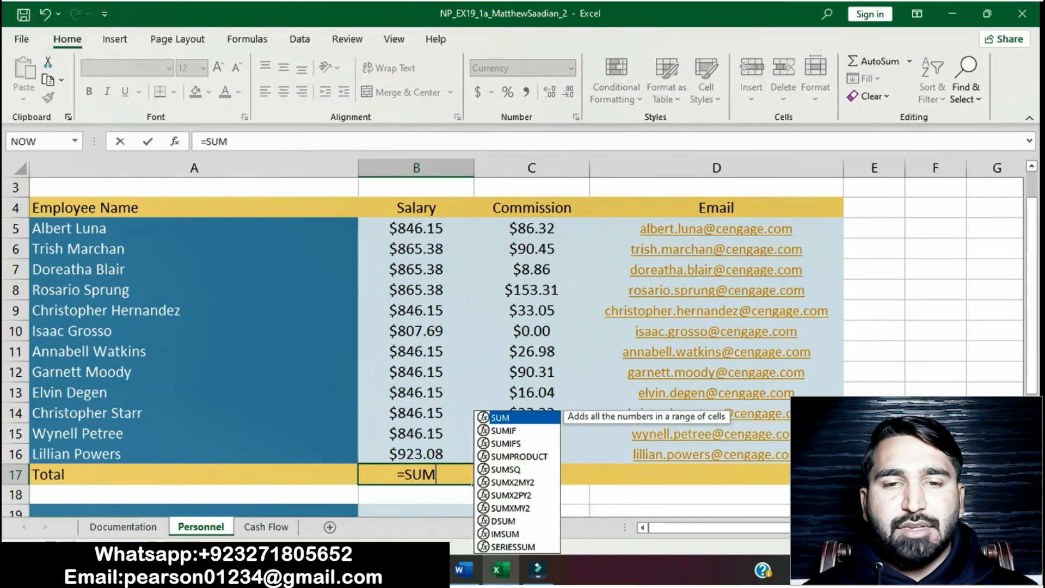
text(()
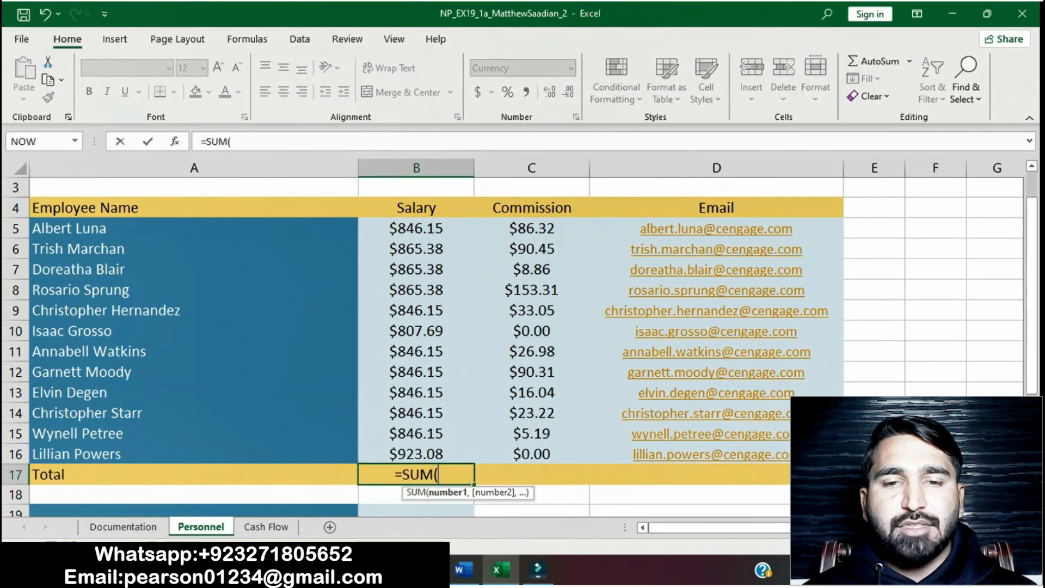
drag(417, 228, 417, 454)
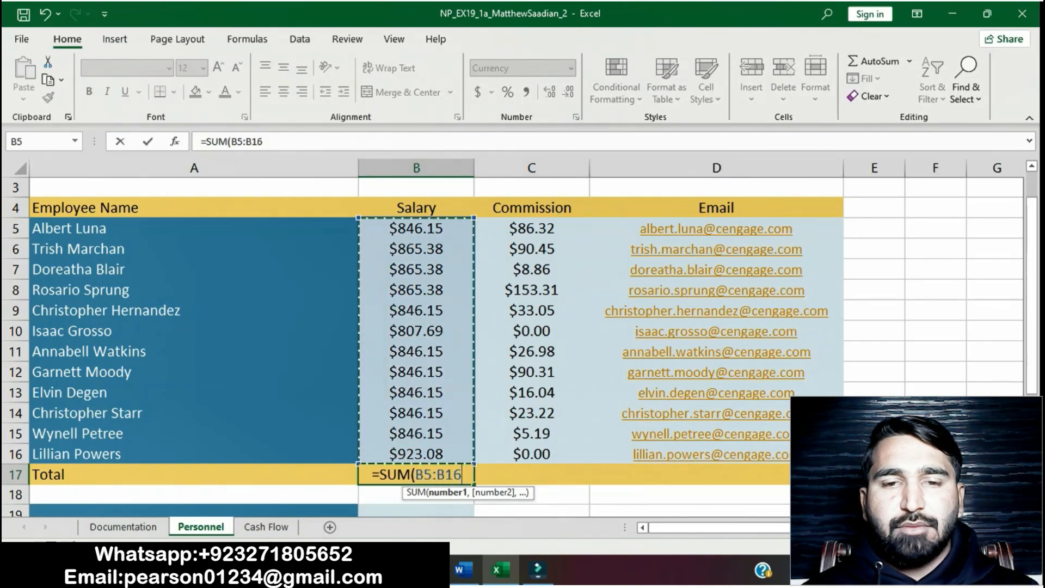
text())
key(Return)
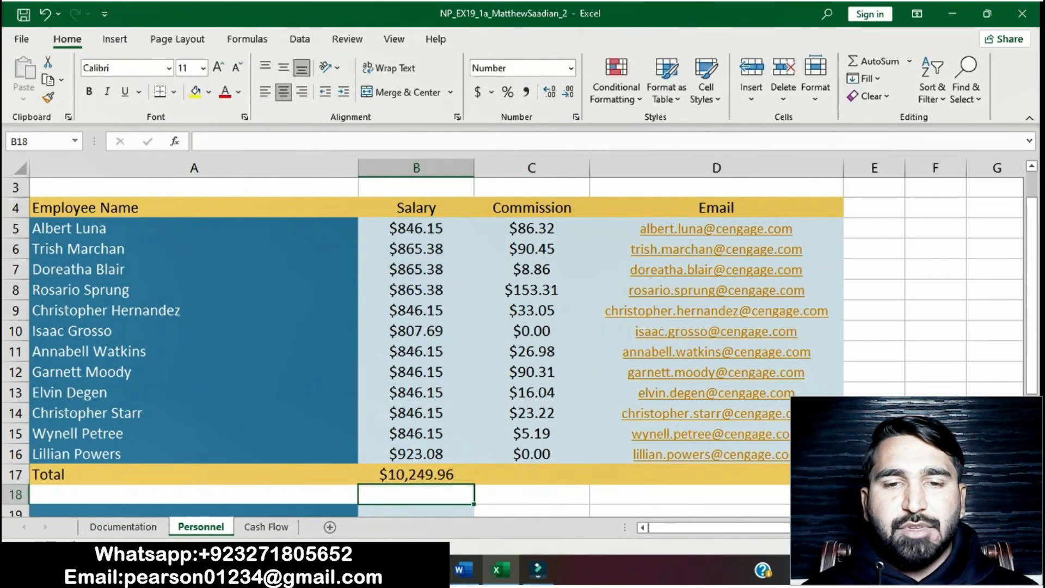
Step: Copy the SUM formula from cell B17 to cell C17 on the Personnel worksheet
click(463, 569)
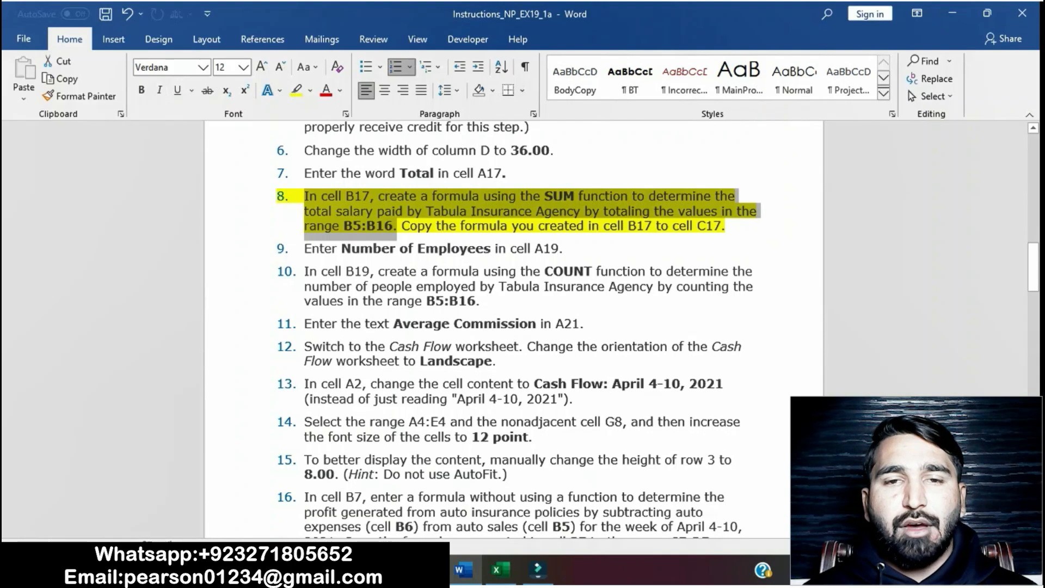
drag(402, 227, 732, 227)
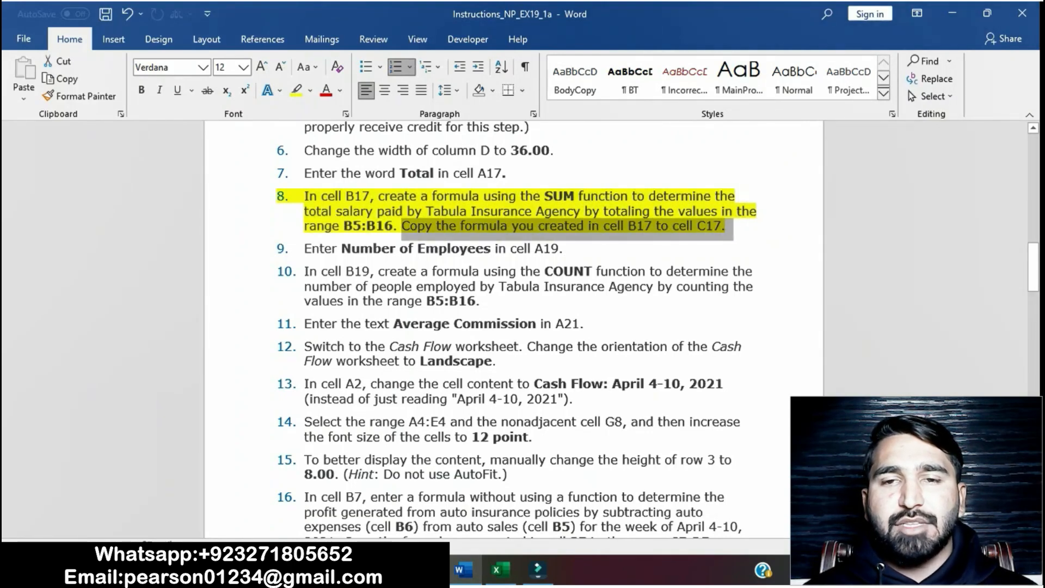
click(498, 570)
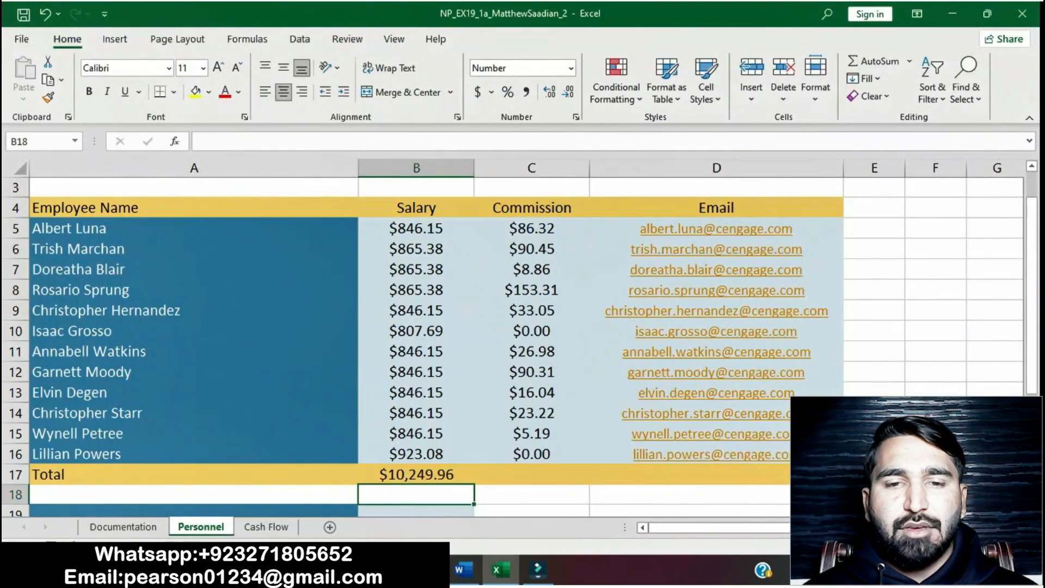
click(417, 474)
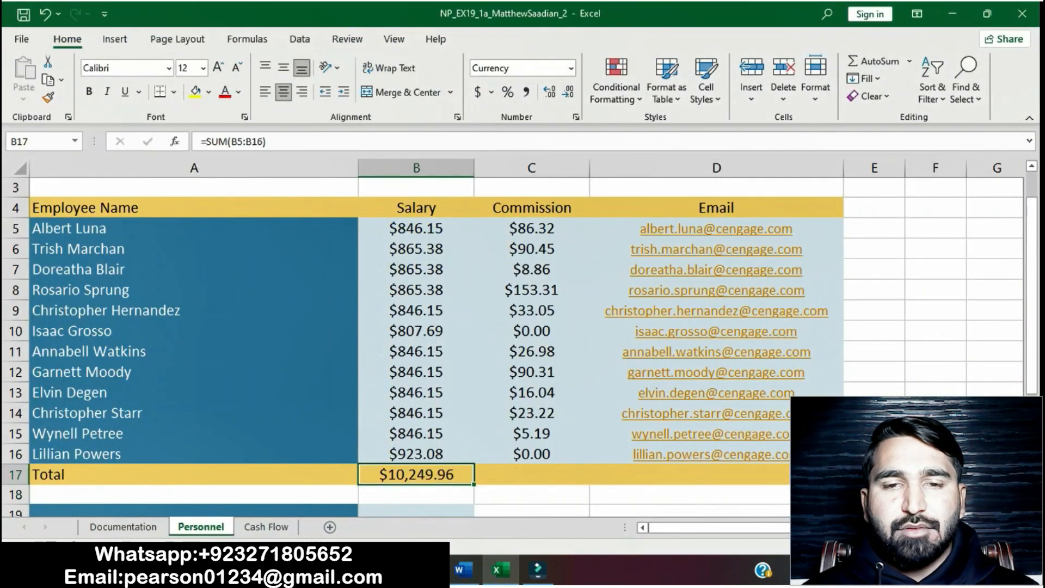
drag(473, 483, 536, 480)
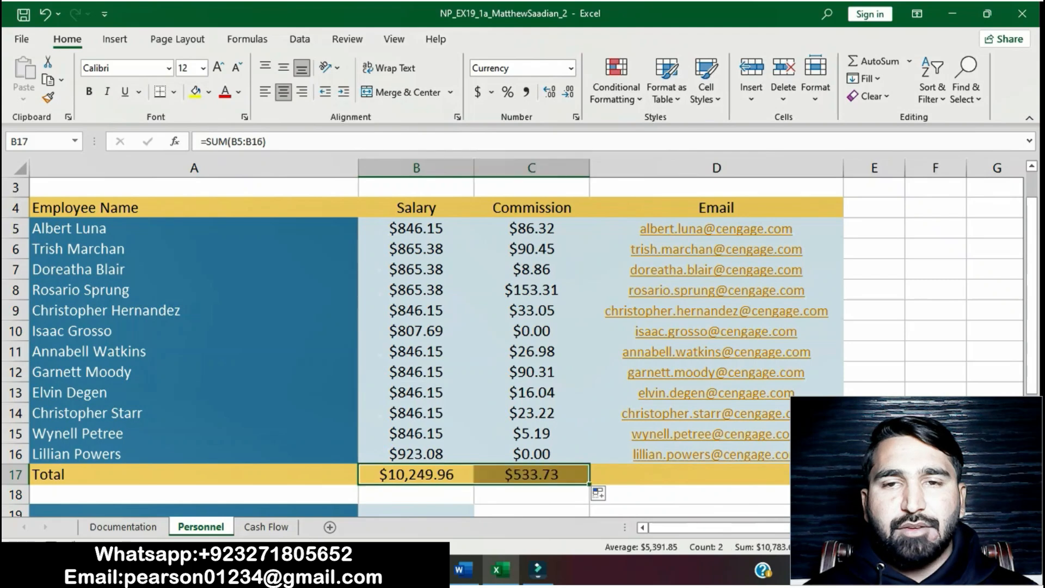
Step: Remove the highlight from instruction step 8 in the instructions document
click(462, 569)
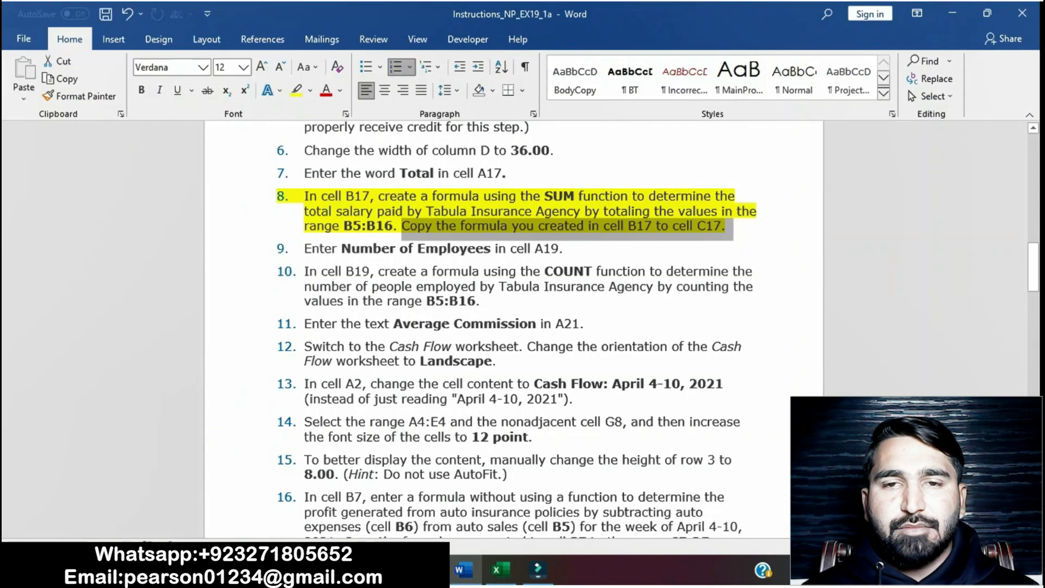
click(636, 225)
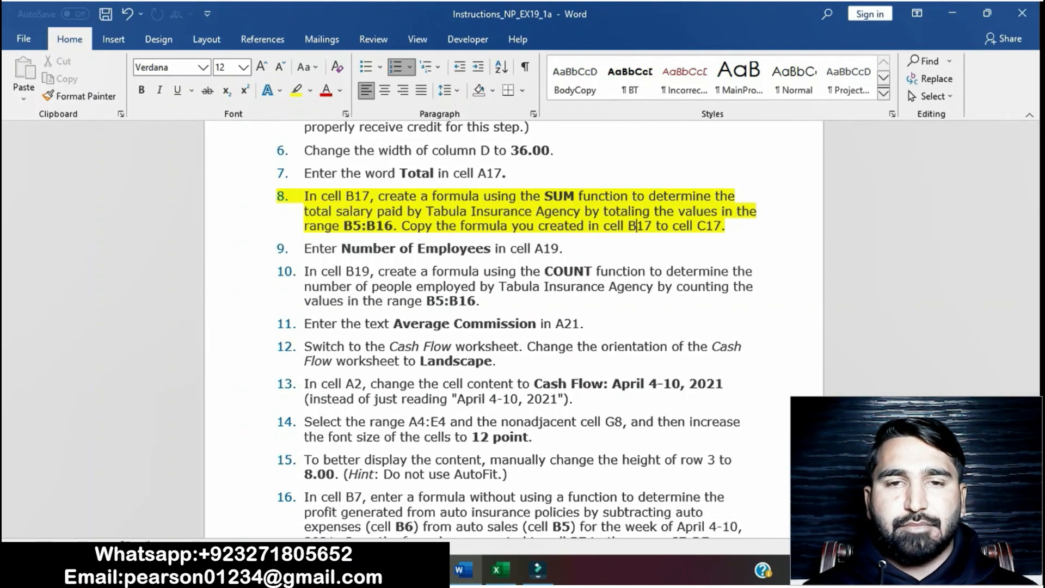
drag(304, 196, 729, 229)
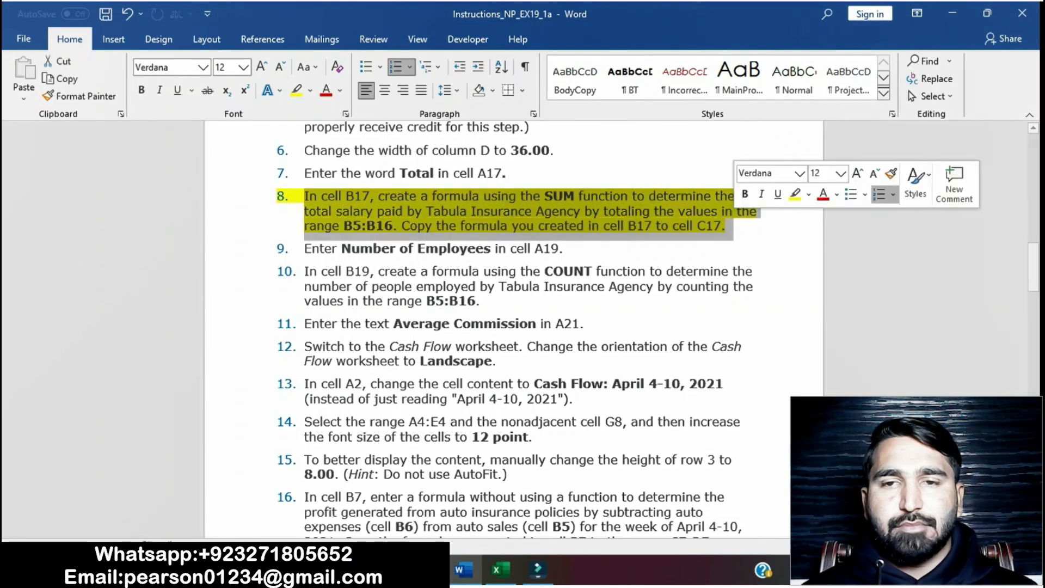
click(795, 195)
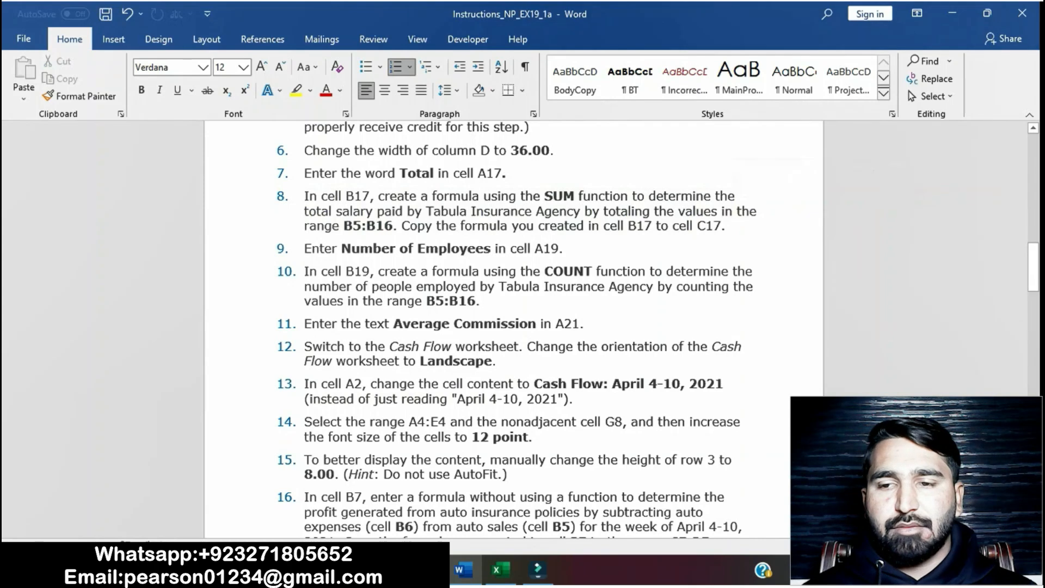
Step: Highlight instruction step 9 about entering Number of Employees in cell A19
scroll(523, 326, down, 1)
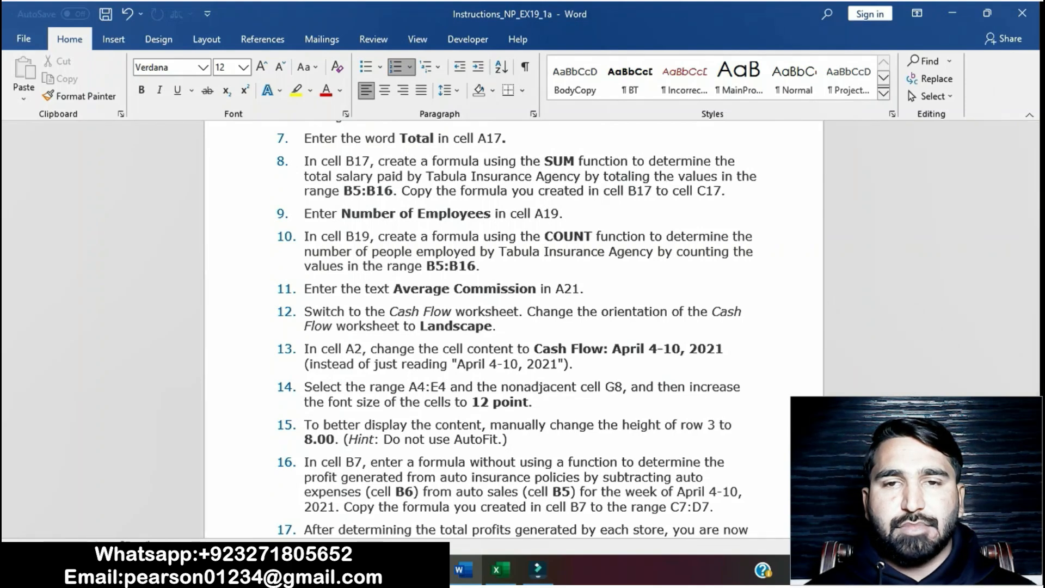
drag(303, 213, 604, 213)
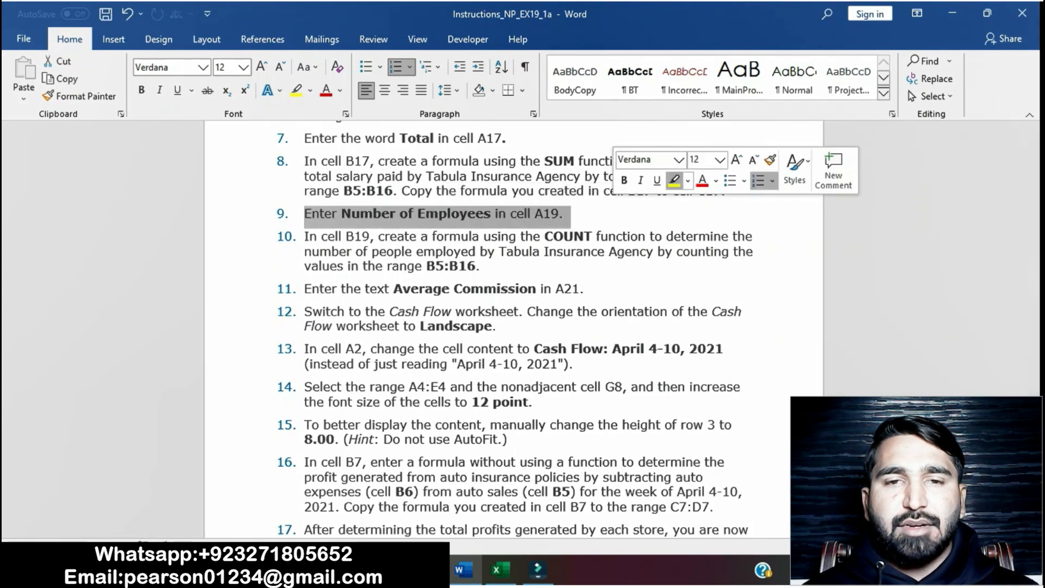
click(673, 180)
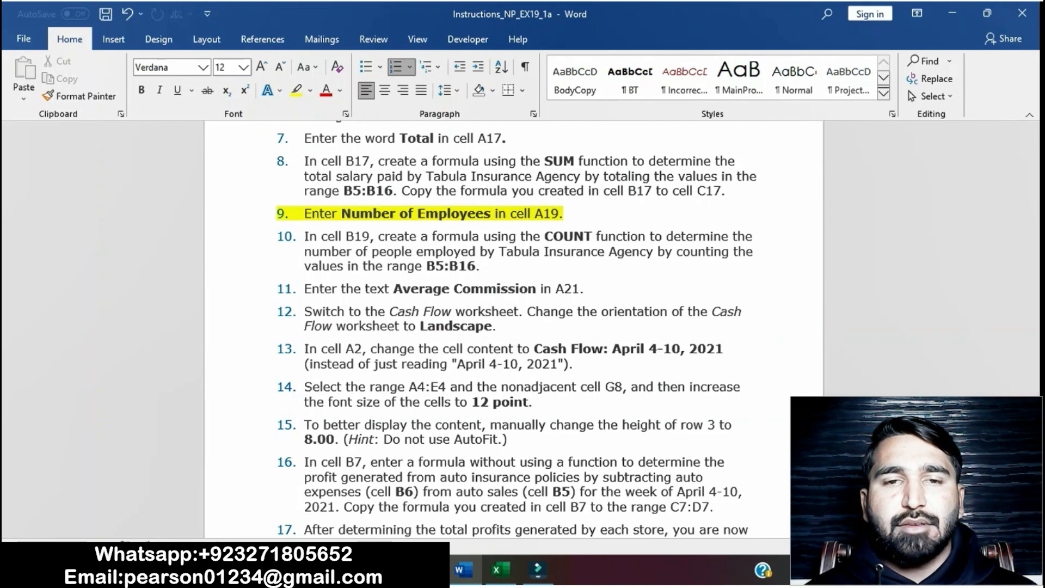
Step: Copy the text Number of Employees from the instructions and paste it into cell A19 keeping text only
drag(341, 213, 494, 214)
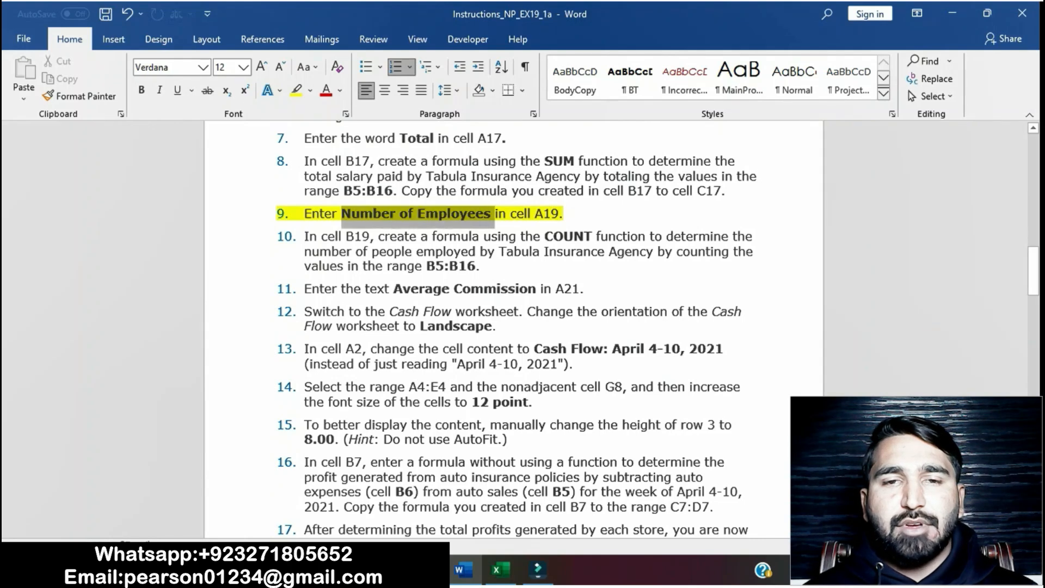
key(ctrl+c)
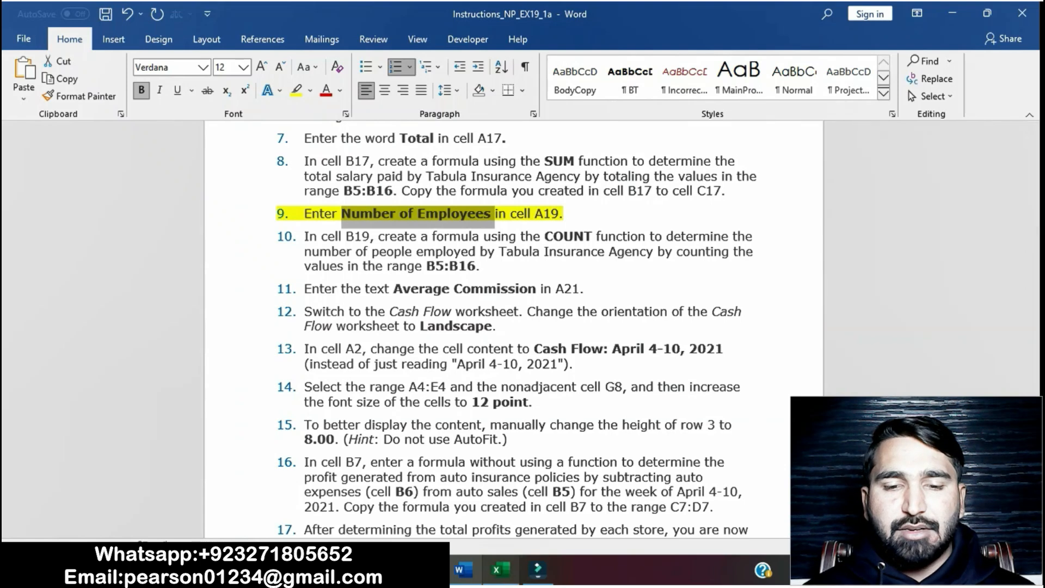
click(500, 570)
scroll(512, 349, down, 2)
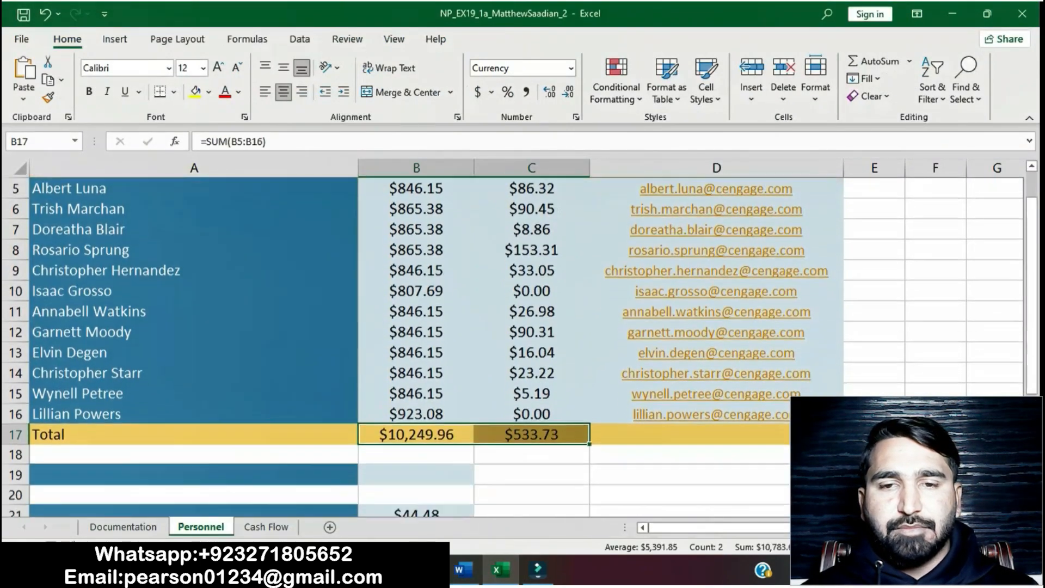
click(193, 433)
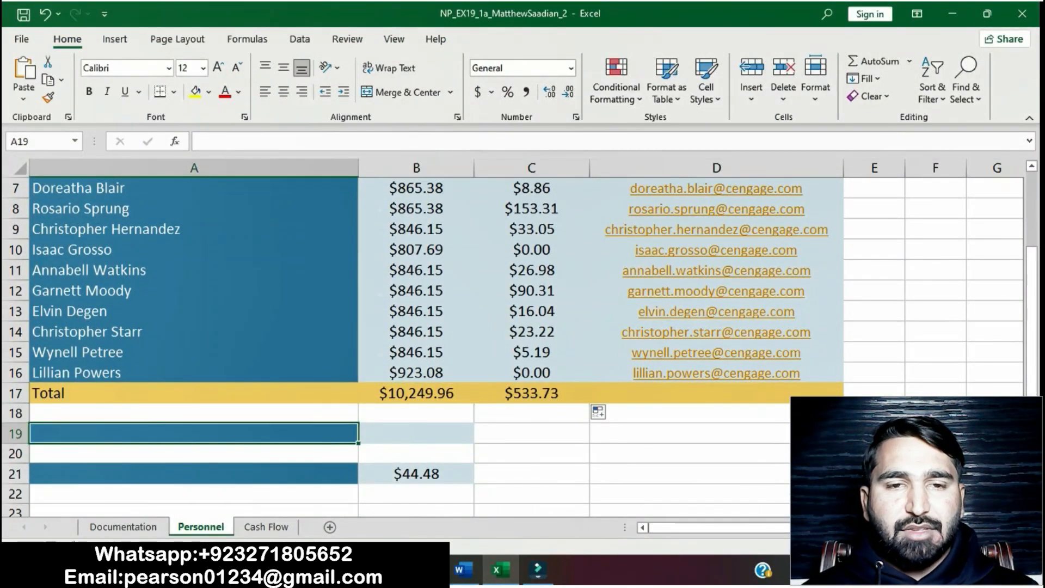
key(ctrl+v)
click(384, 457)
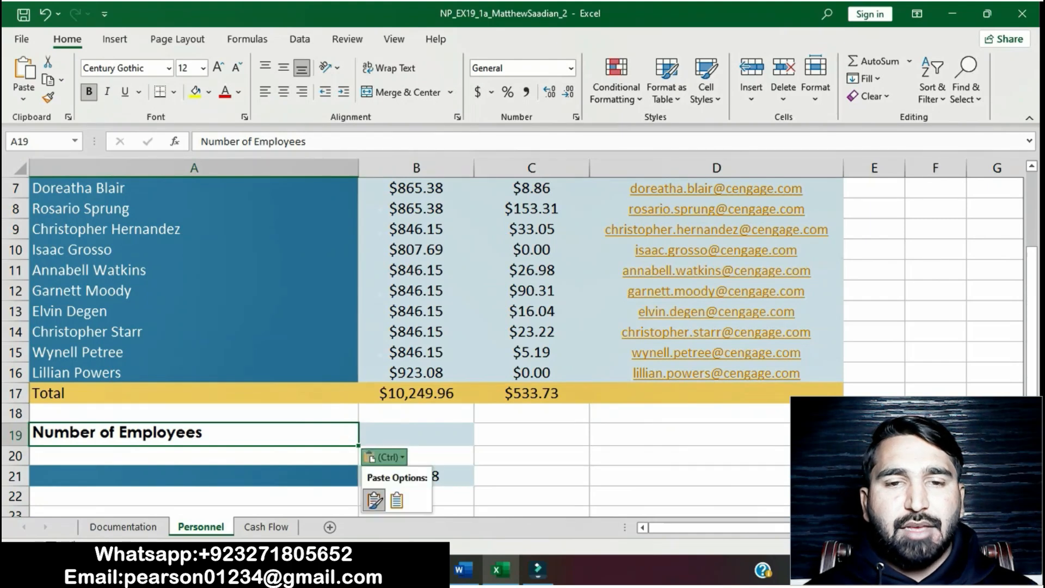
click(397, 500)
click(531, 474)
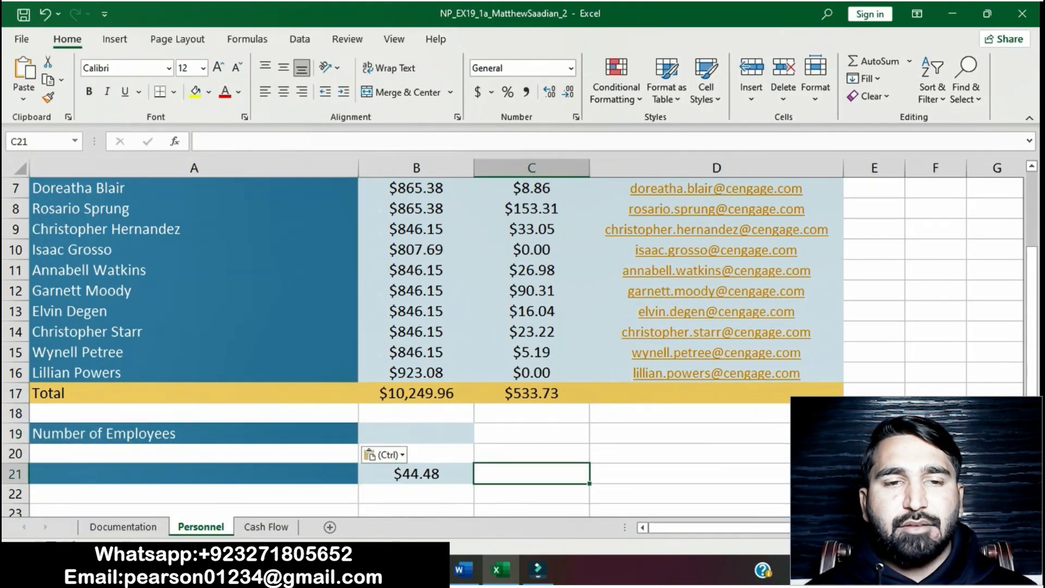
Step: Remove the highlight from instruction step 9 in the instructions document
click(463, 570)
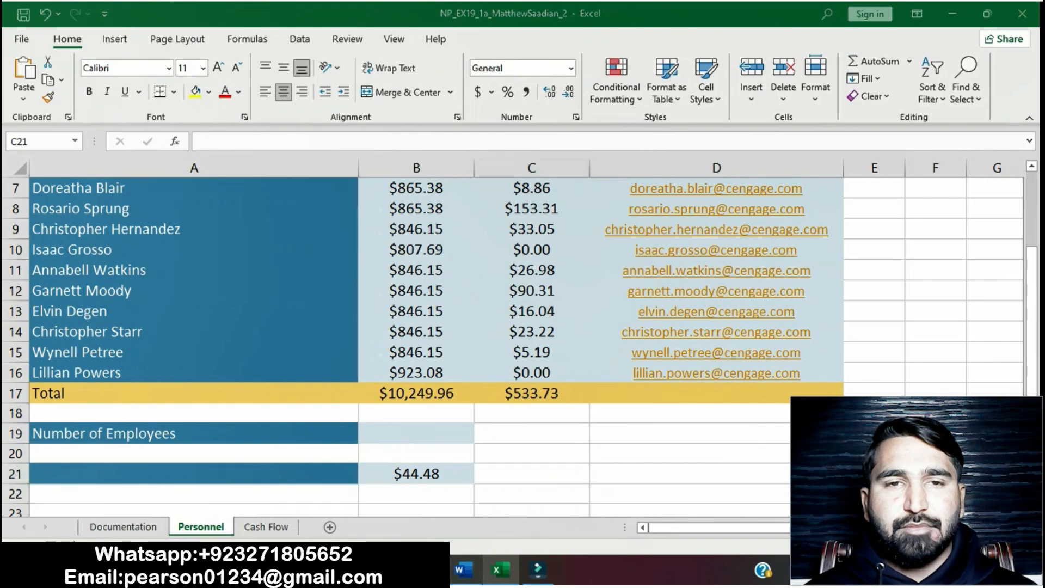
click(507, 214)
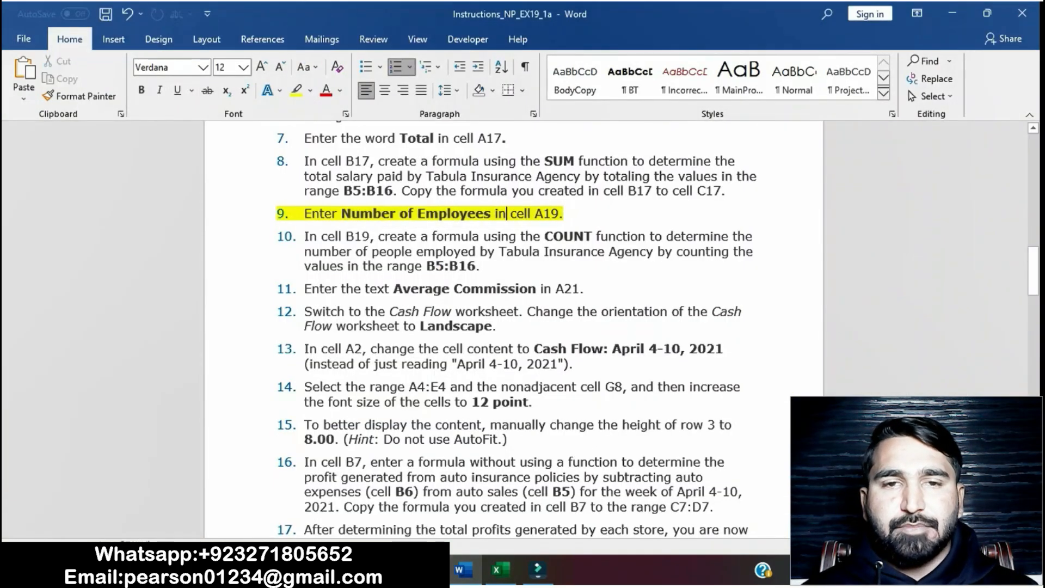
drag(304, 214, 568, 214)
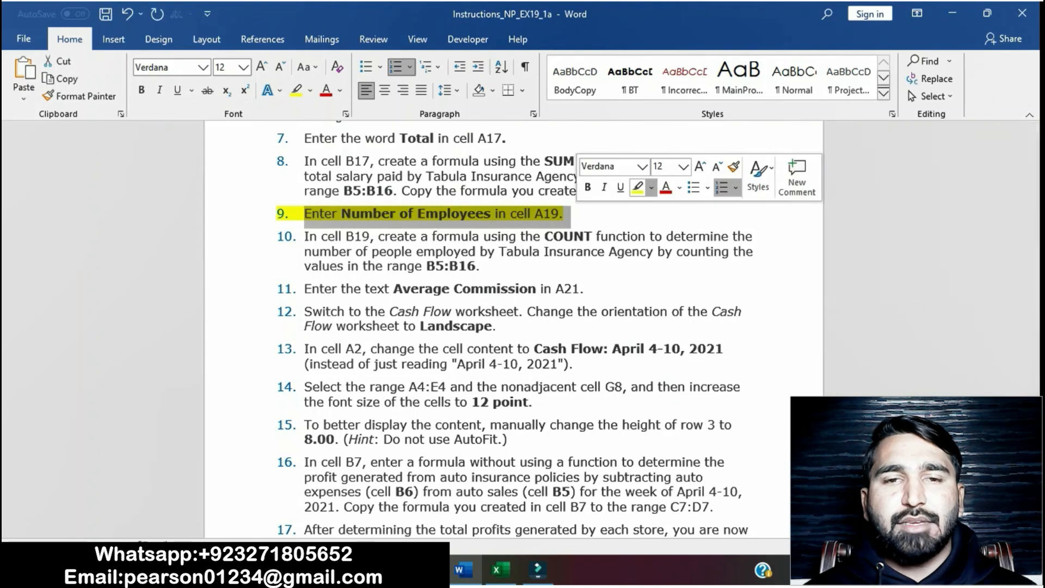
click(637, 188)
click(584, 236)
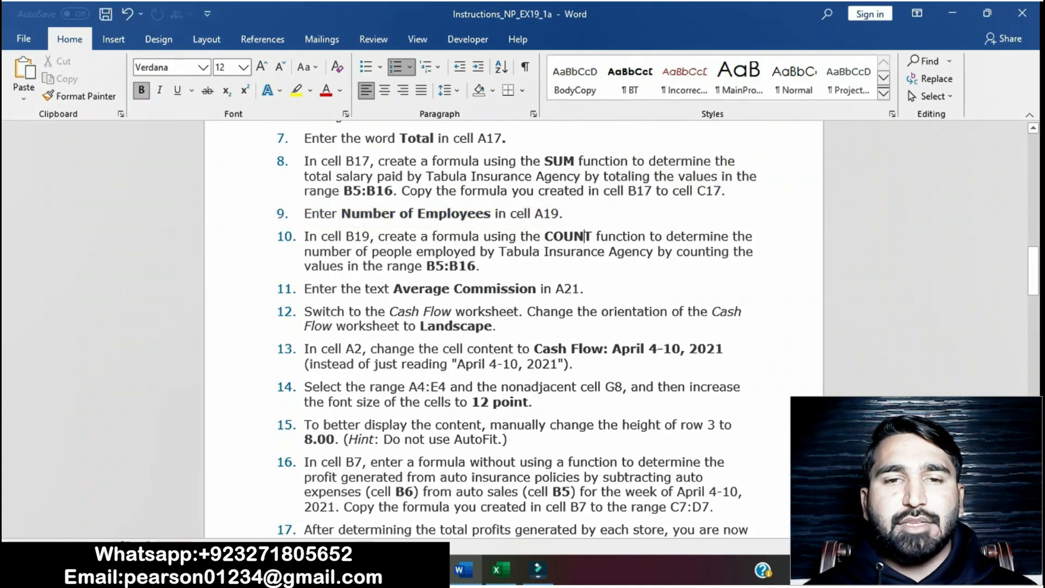
Step: Highlight instruction step 10 about the COUNT formula in cell B19
scroll(585, 236, down, 3)
scroll(584, 236, up, 2)
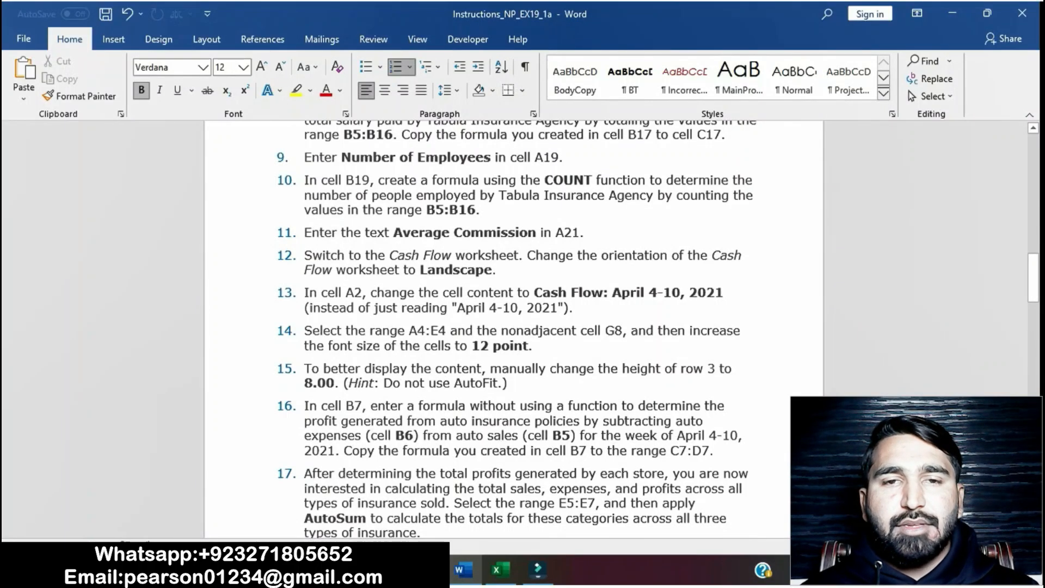
drag(305, 181, 507, 211)
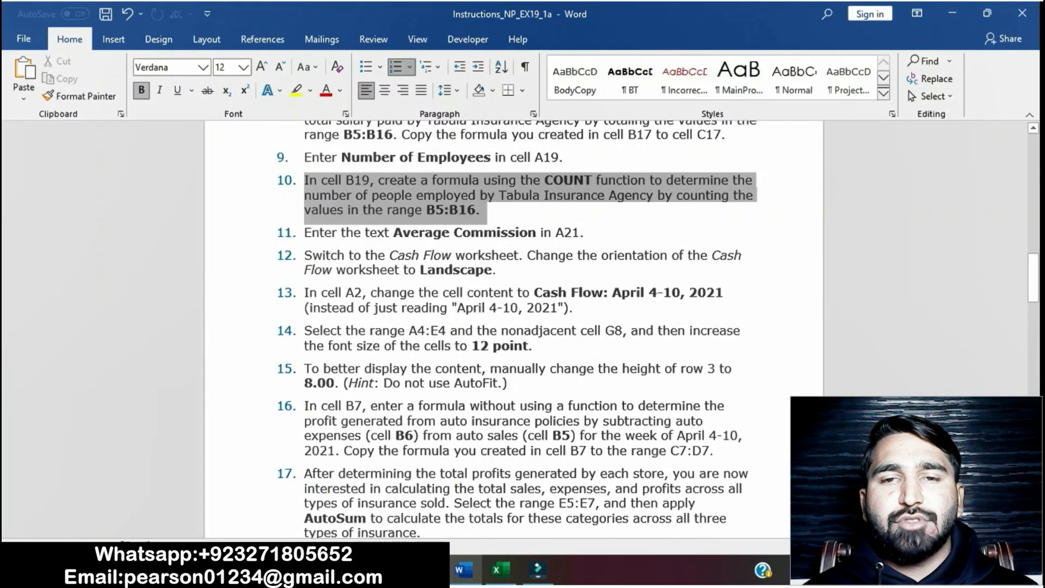
click(583, 184)
click(451, 209)
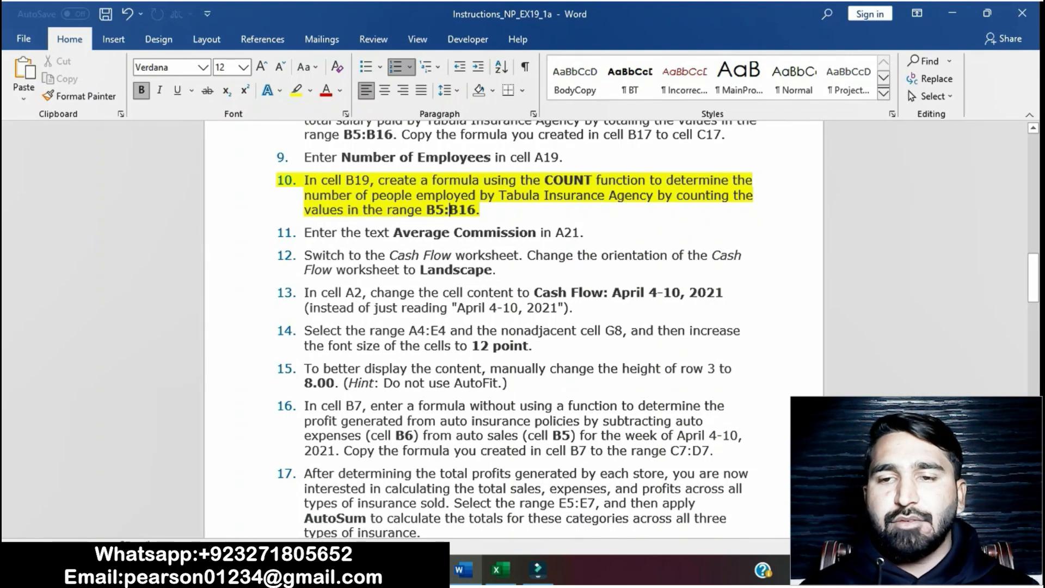
drag(304, 180, 634, 213)
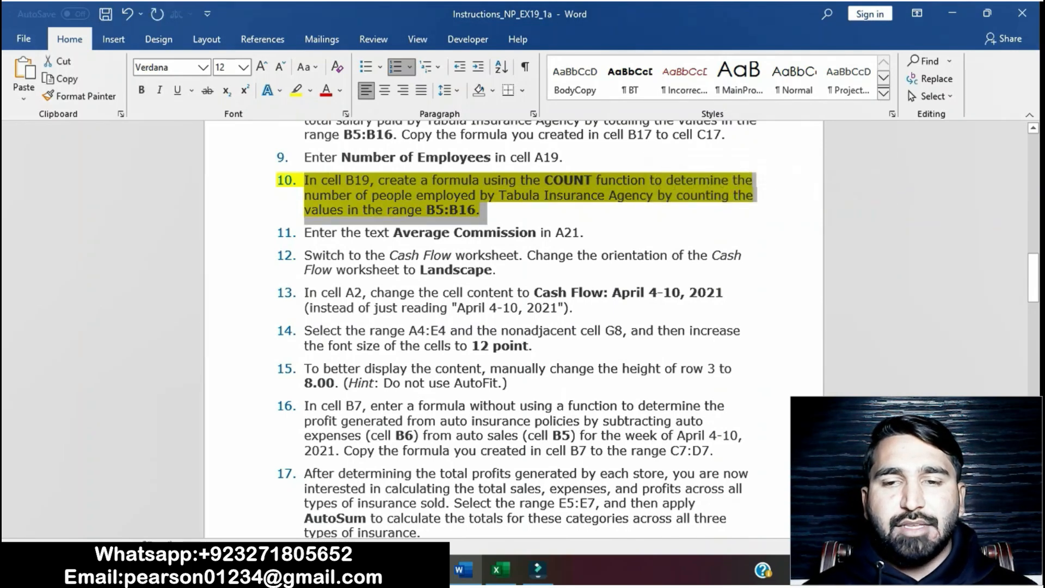
Step: In cell B19, enter a COUNT formula counting the values in the range B5:B16
click(497, 570)
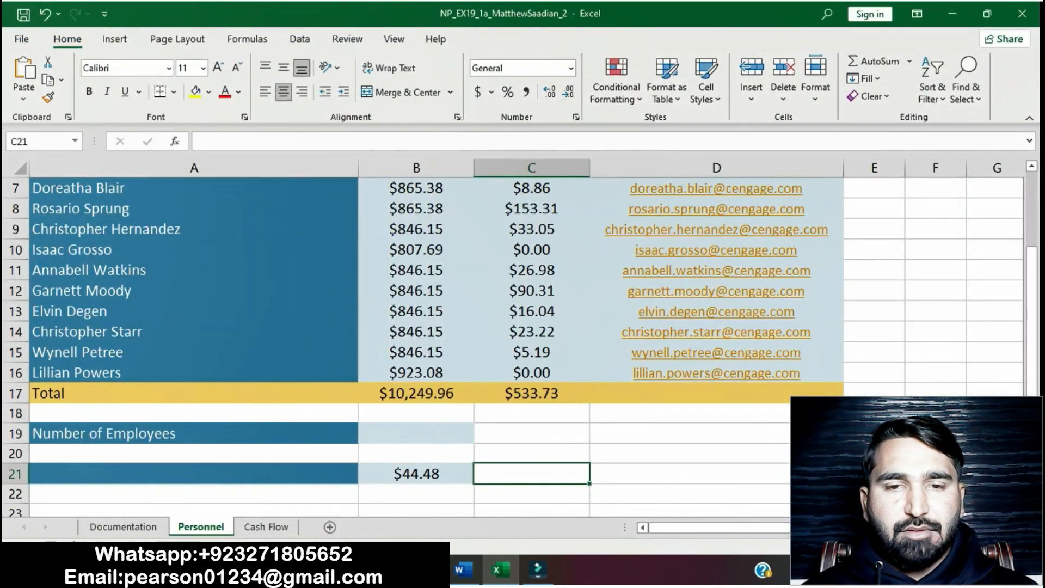
click(416, 433)
text(=)
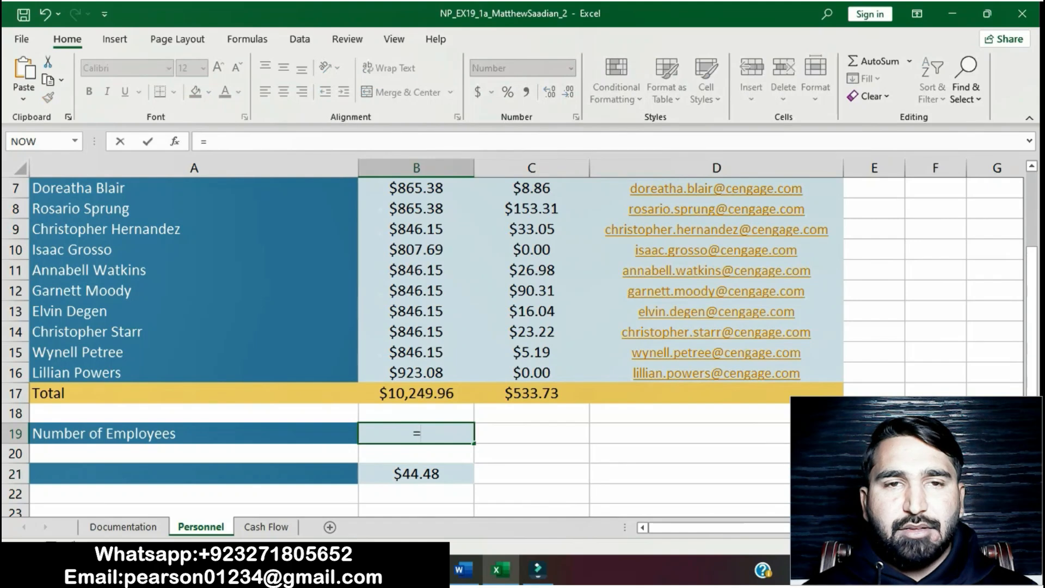
text(COU)
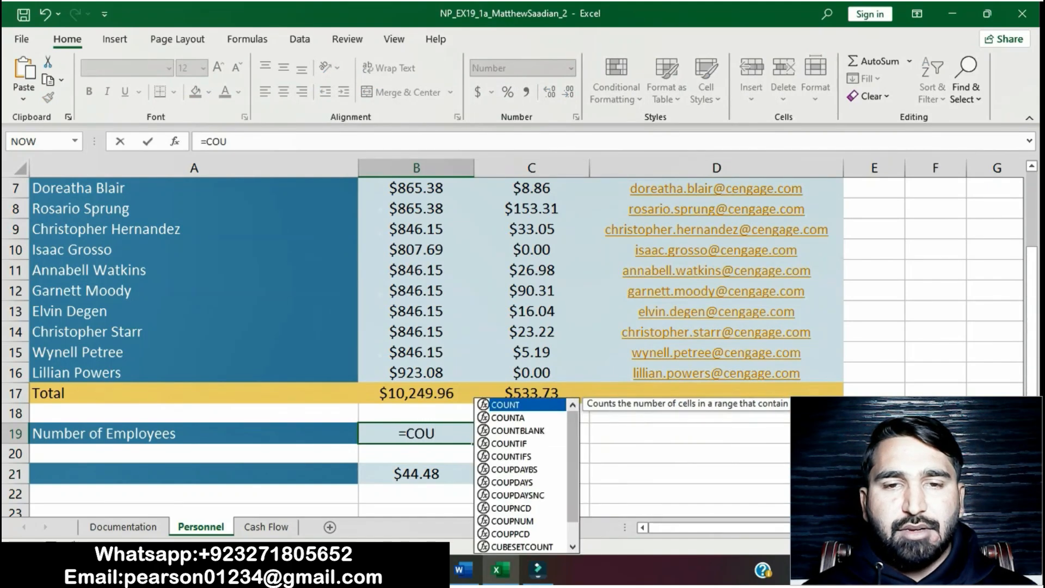
text(NT)
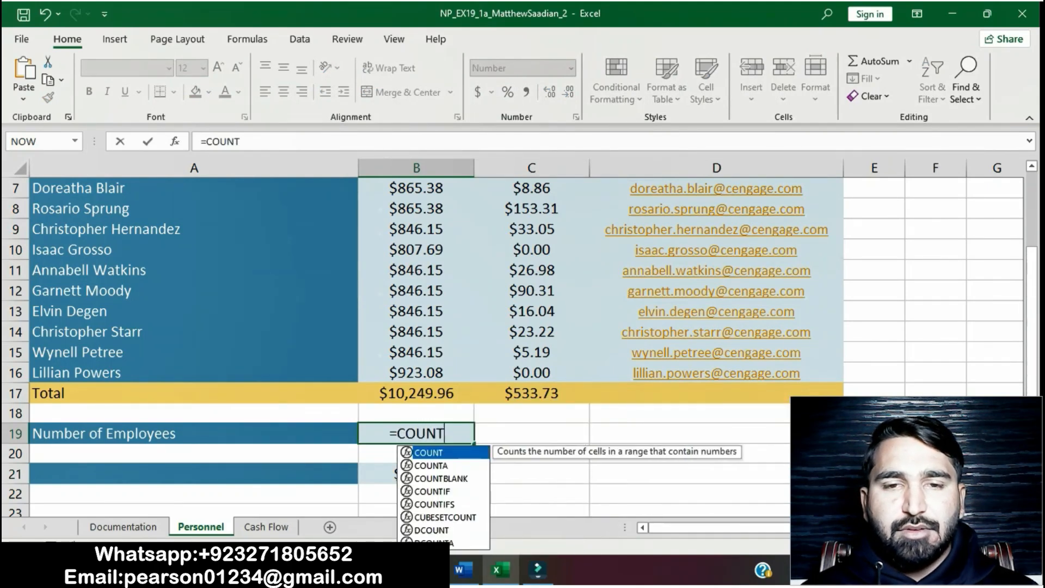
text(()
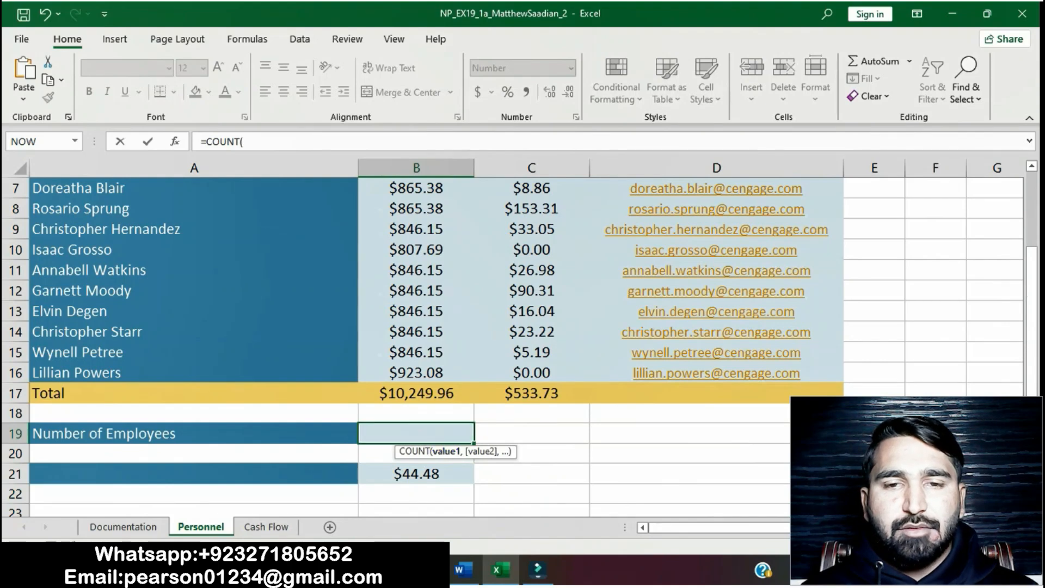
scroll(416, 327, up, 2)
click(416, 229)
drag(416, 228, 417, 454)
text())
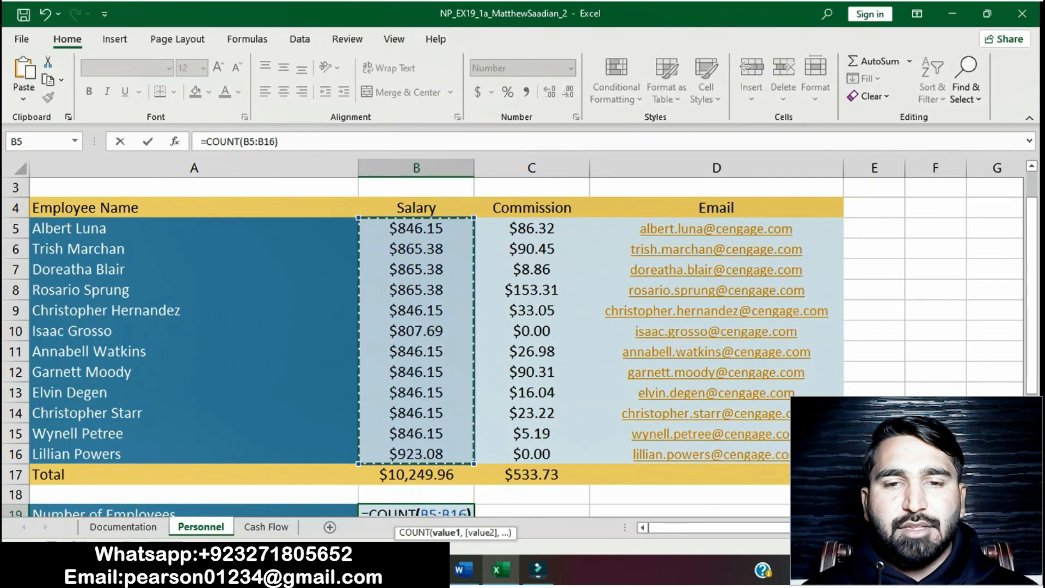
key(Return)
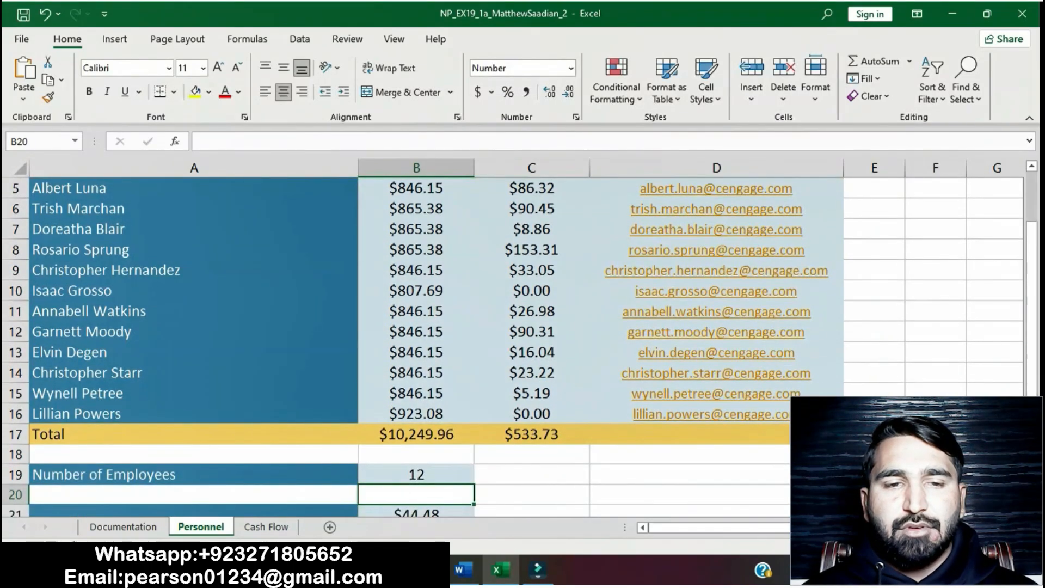
Step: Remove the highlight from instruction step 10 in the instructions document
key(alt+Tab)
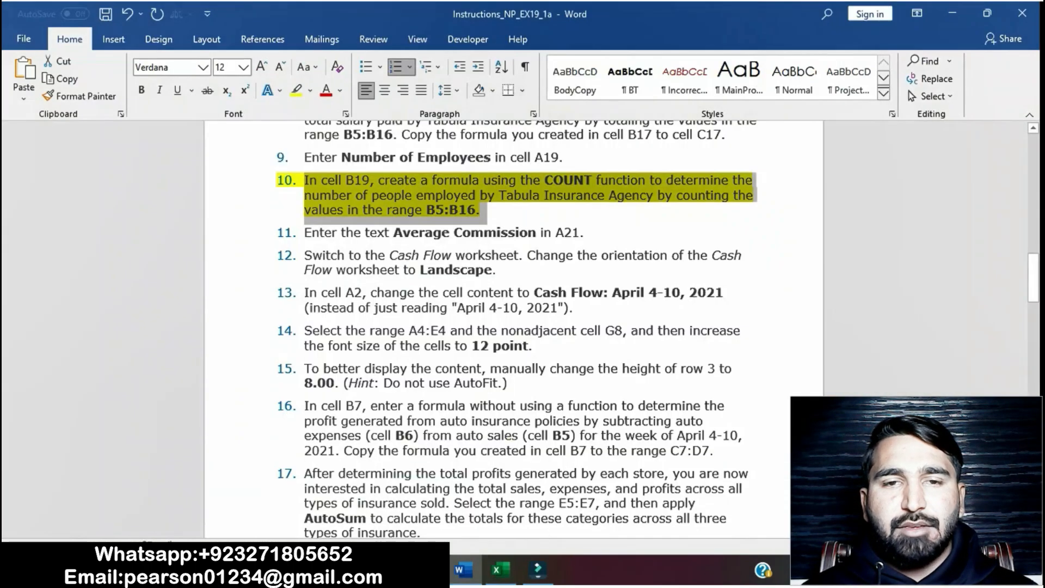
click(319, 195)
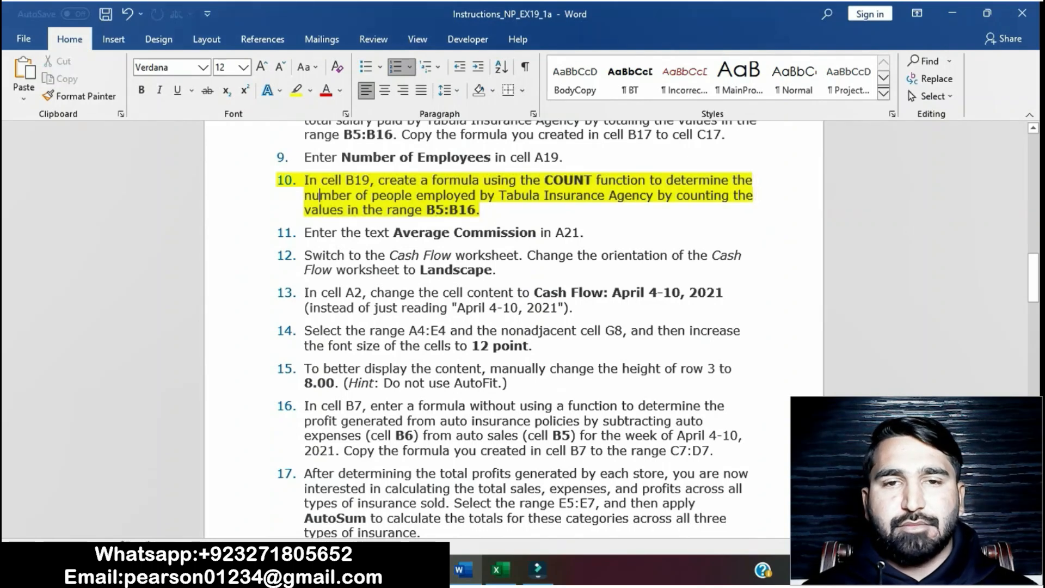
drag(305, 180, 483, 210)
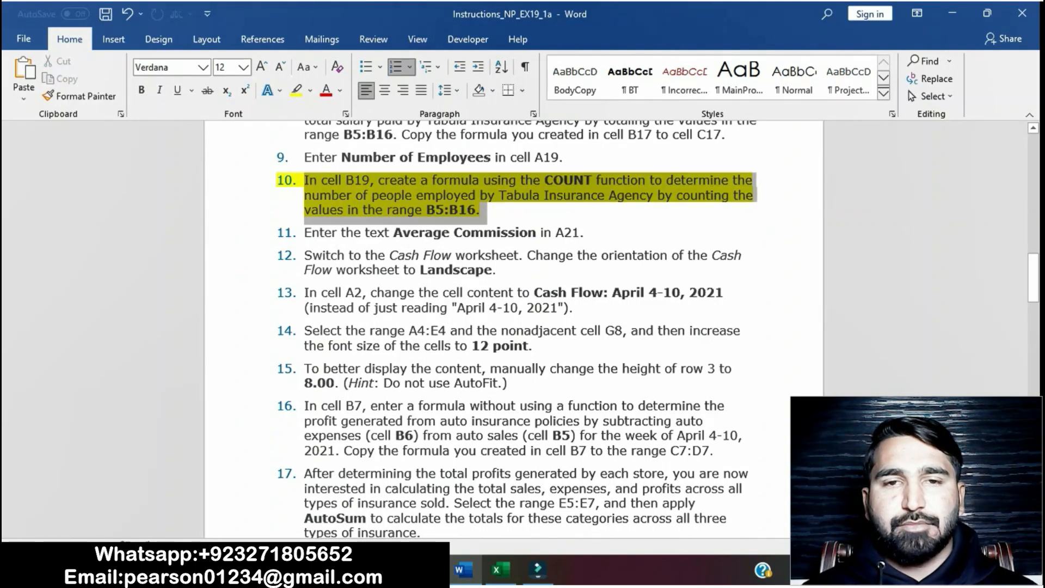
click(559, 185)
click(303, 233)
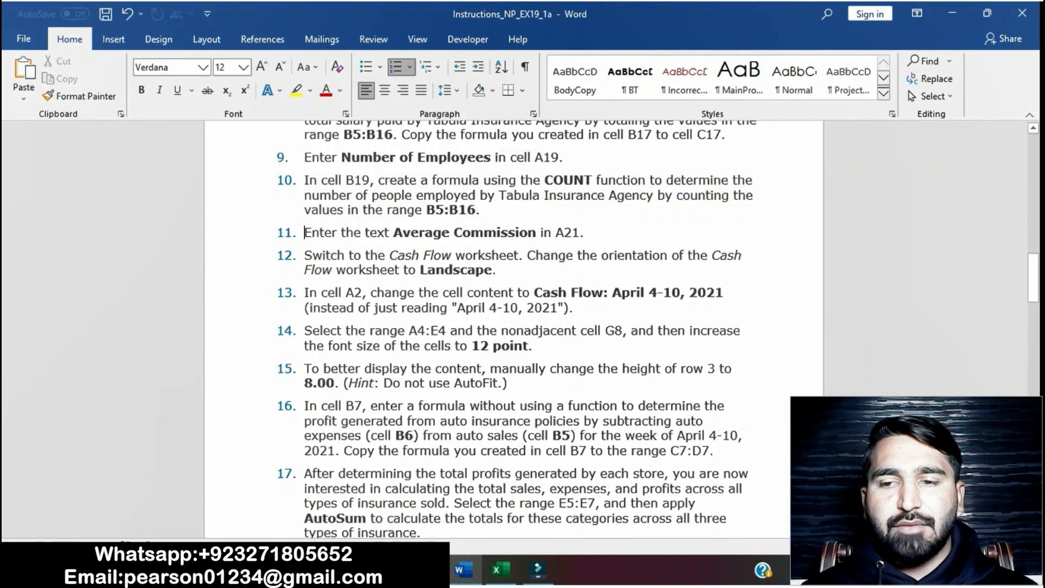
Step: Scroll the instructions to view Final Figure 1 of the Personnel worksheet
scroll(303, 233, down, 5)
scroll(514, 327, down, 15)
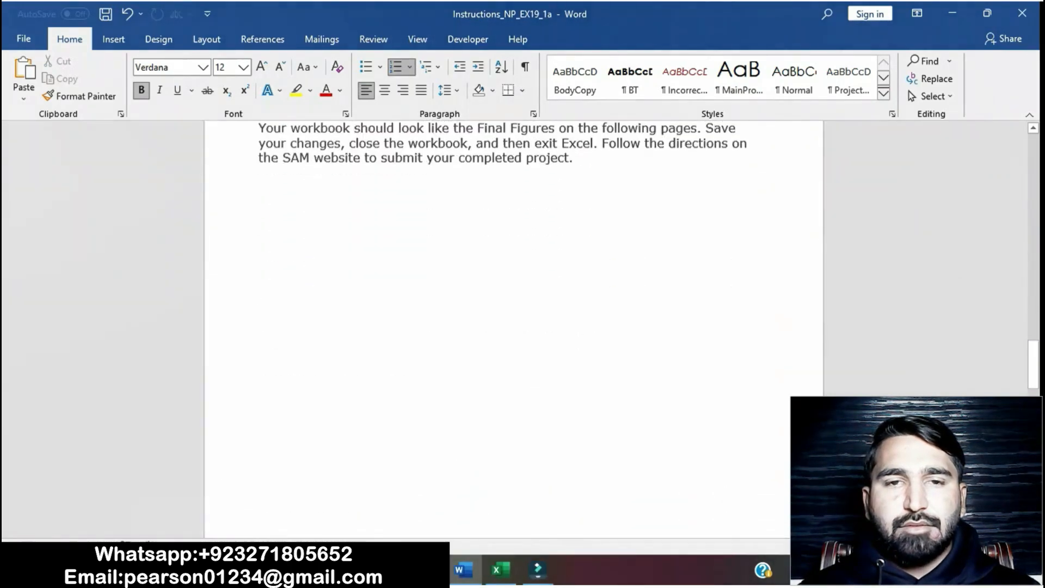
scroll(514, 326, down, 2)
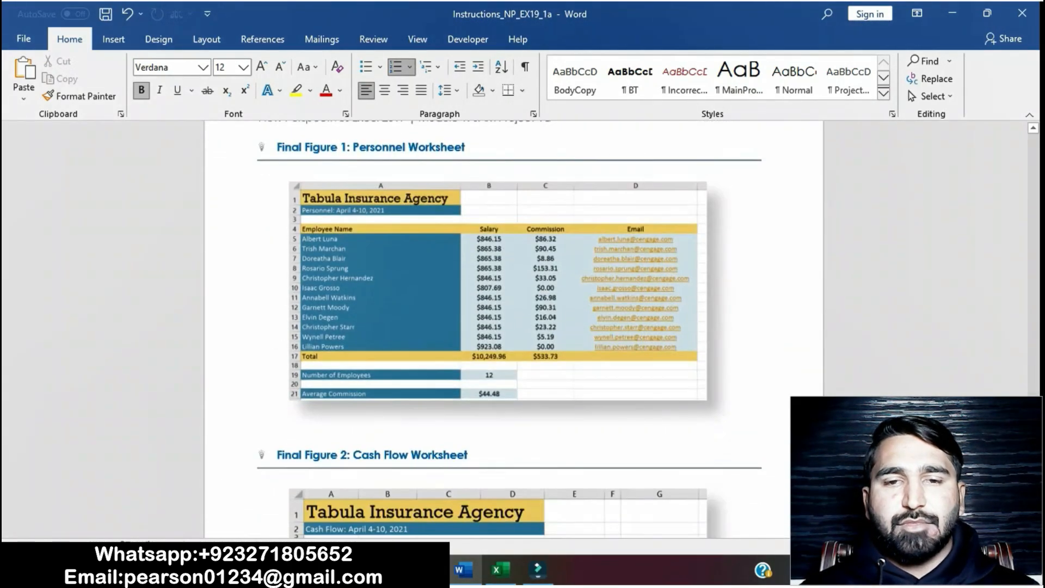